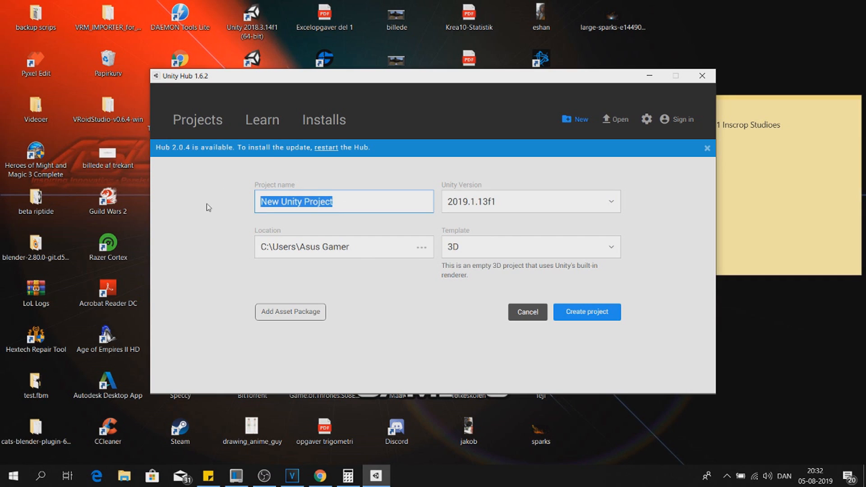
Create a Unity project named Hit Sparks using the High-Definition RP (Preview) template
type("Hit Sparks")
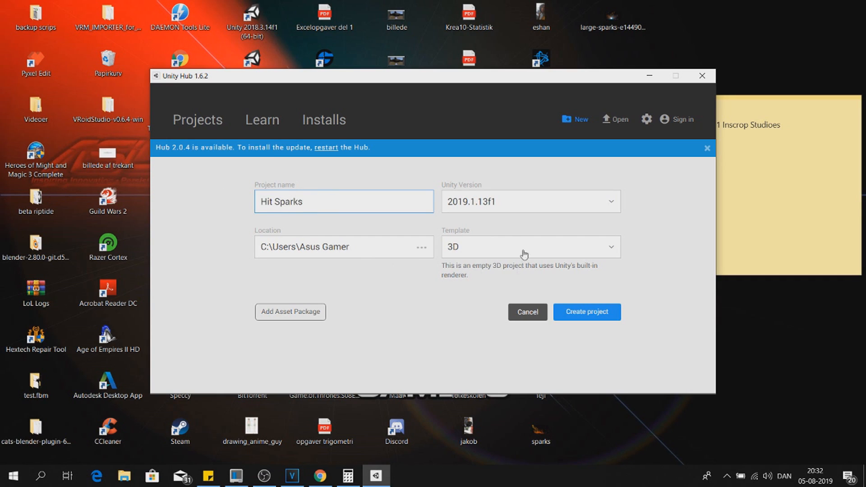
left_click(524, 255)
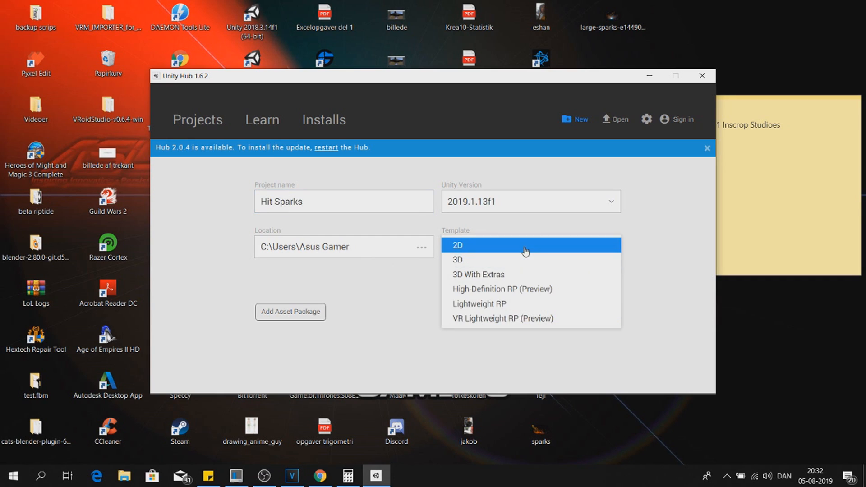
left_click(531, 293)
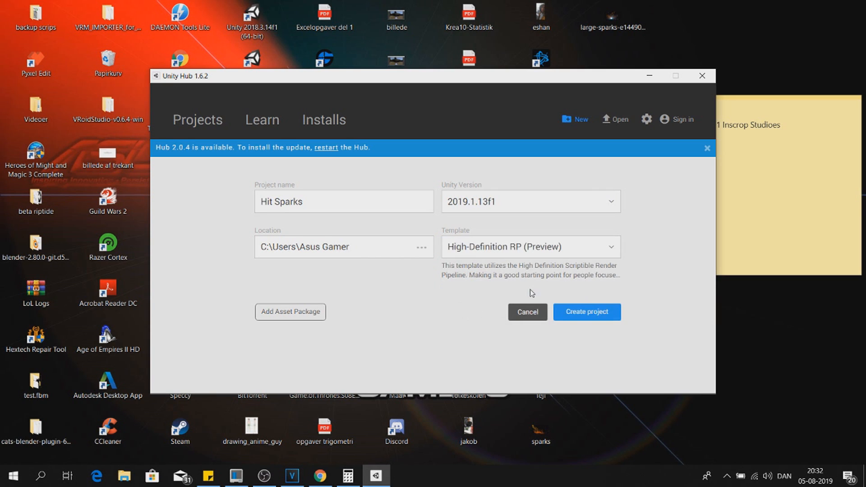
left_click(582, 313)
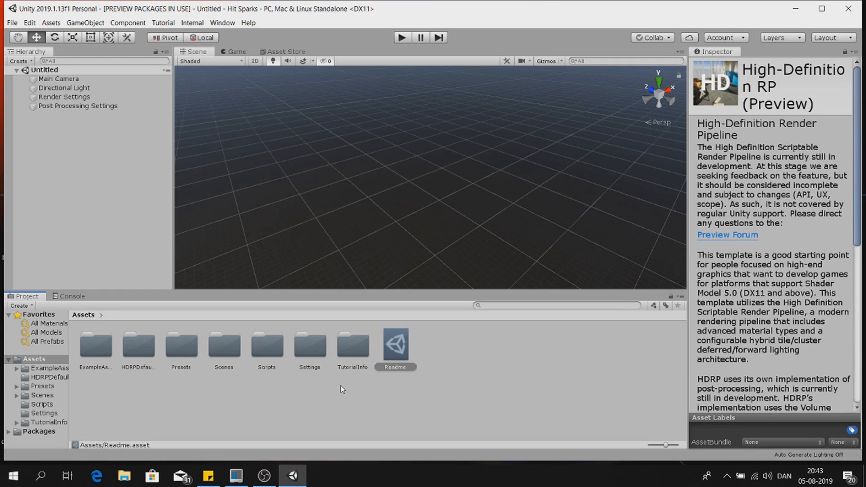
Create a scene named Hit Sparks in the Scenes folder and open it
double_click(230, 356)
right_click(232, 357)
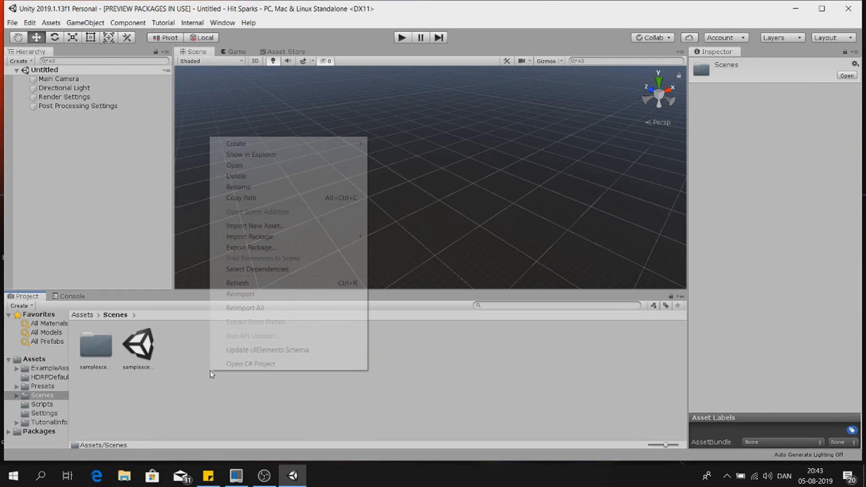
mouse_move(266, 144)
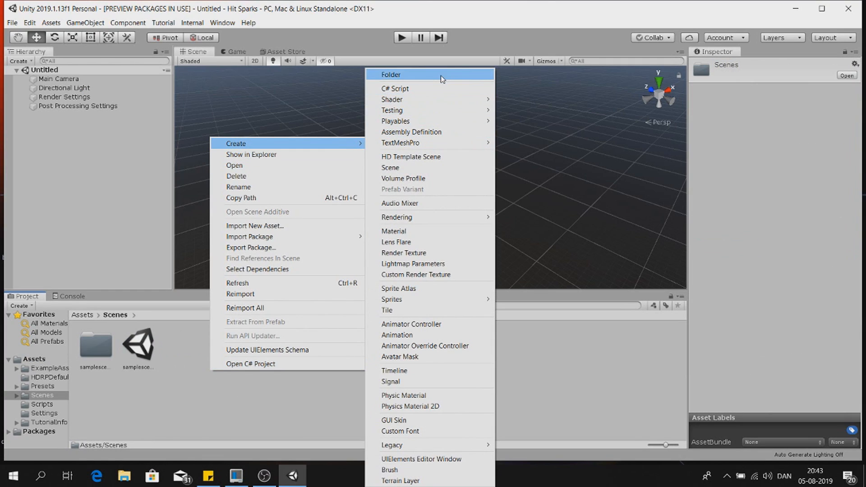
left_click(414, 169)
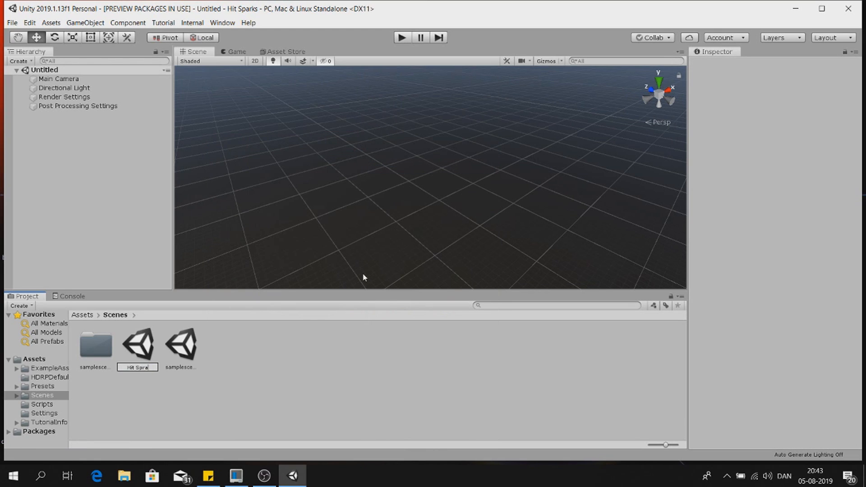
key("Return")
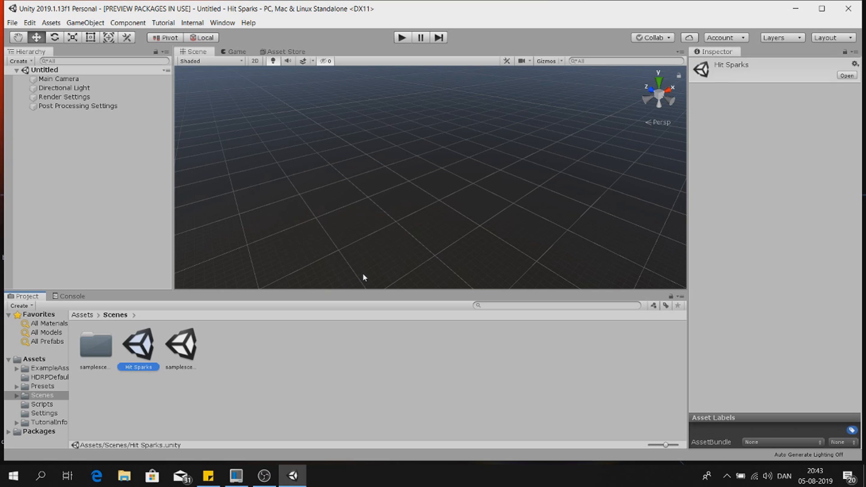
double_click(143, 353)
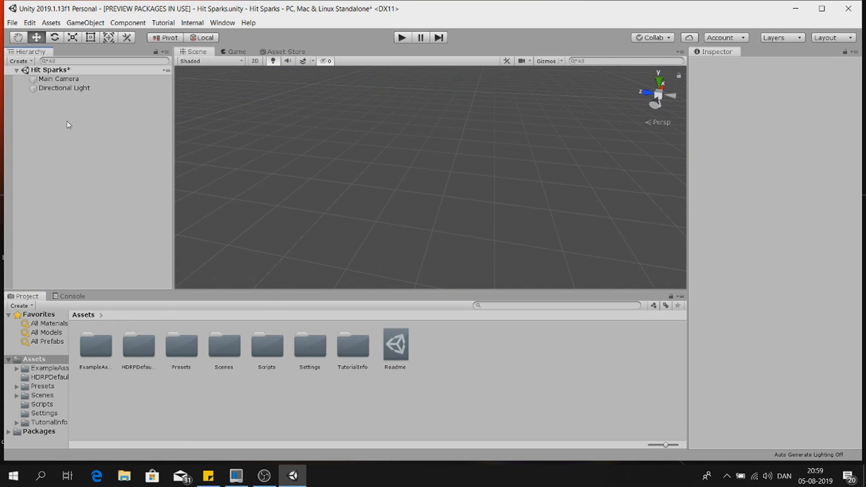
Create an empty game object in the scene and rename it Hit_sparks_VFX
right_click(68, 122)
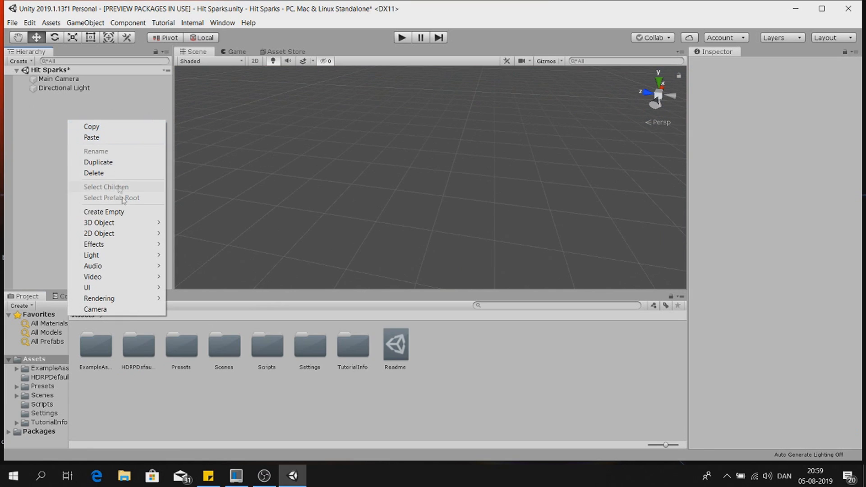
left_click(128, 212)
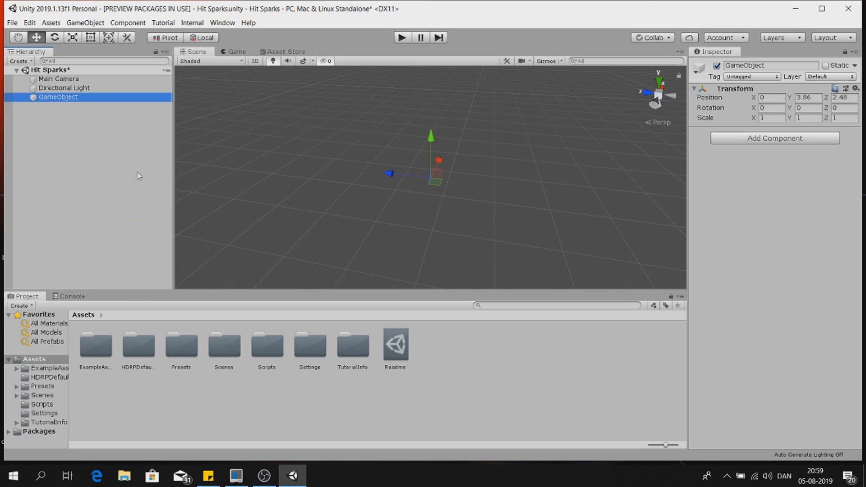
right_click(102, 103)
left_click(145, 131)
type("Hit_sparks_VFX")
key("Return")
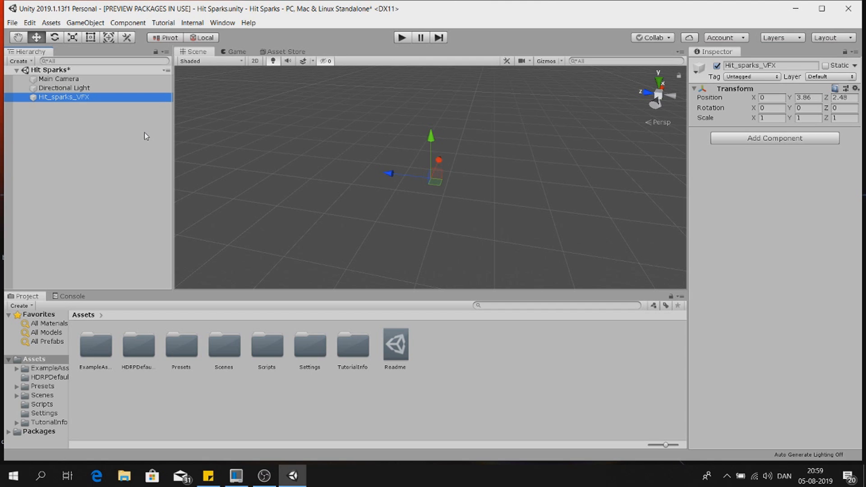
Add a Particle System as a child of the Hit_sparks_VFX object
right_click(123, 97)
mouse_move(199, 226)
left_click(243, 221)
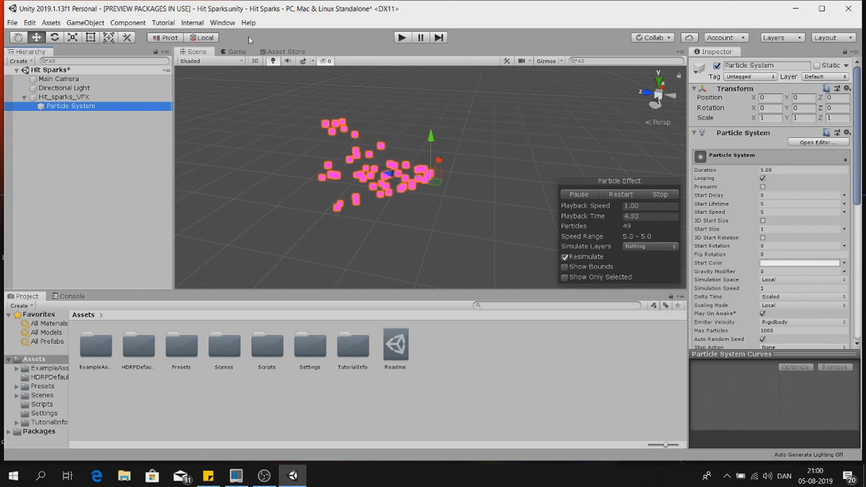
Check the Shader Graph package's installation status and version among all available packages
left_click(223, 22)
left_click(259, 82)
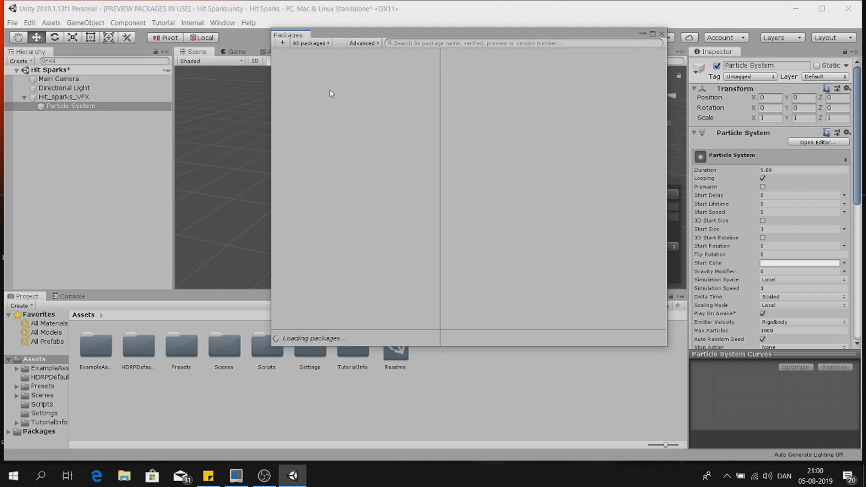
left_click(311, 119)
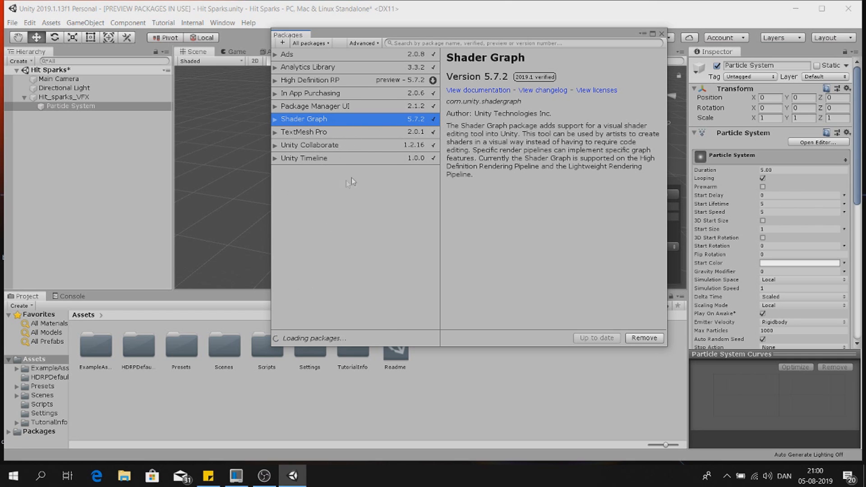
scroll(323, 147, "down", 3)
left_click(413, 168)
left_click_drag(437, 145, 448, 271)
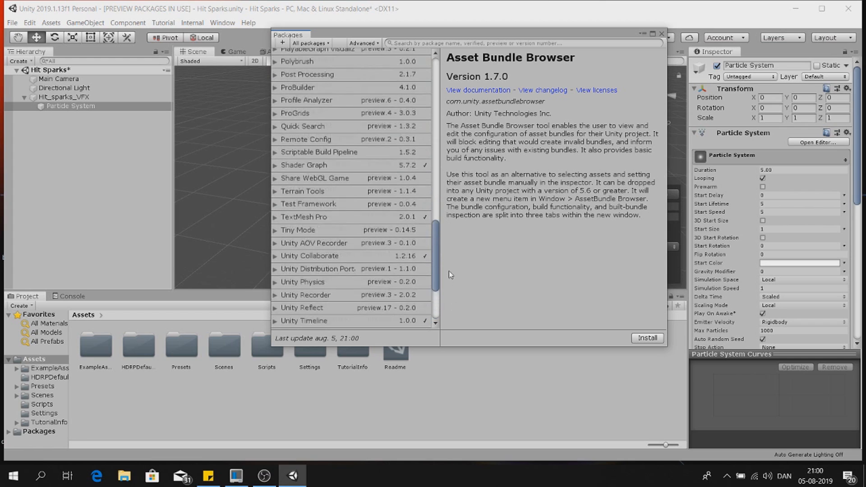
left_click(367, 170)
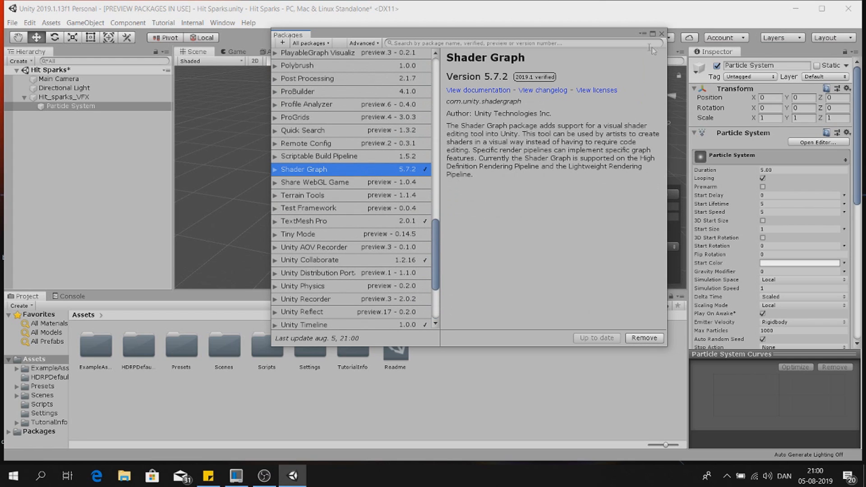
left_click(662, 34)
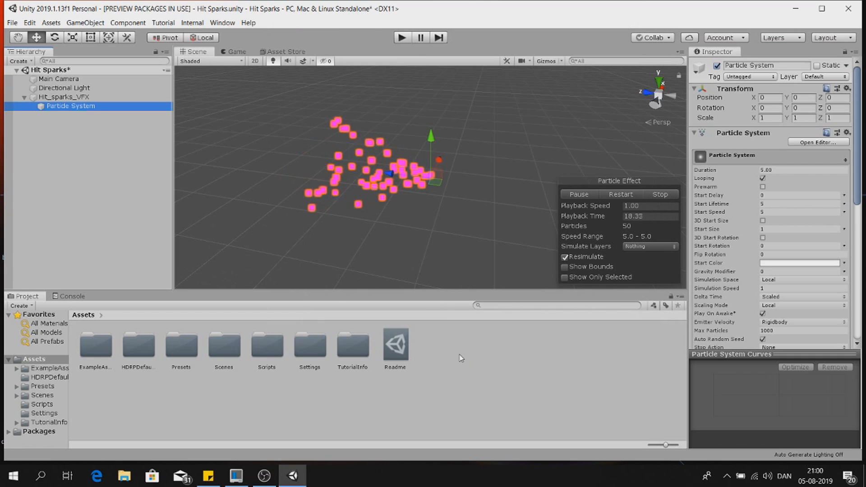
Create an Unlit Graph shader named SParks_Shader in the Assets folder and open it for editing
right_click(444, 345)
mouse_move(496, 118)
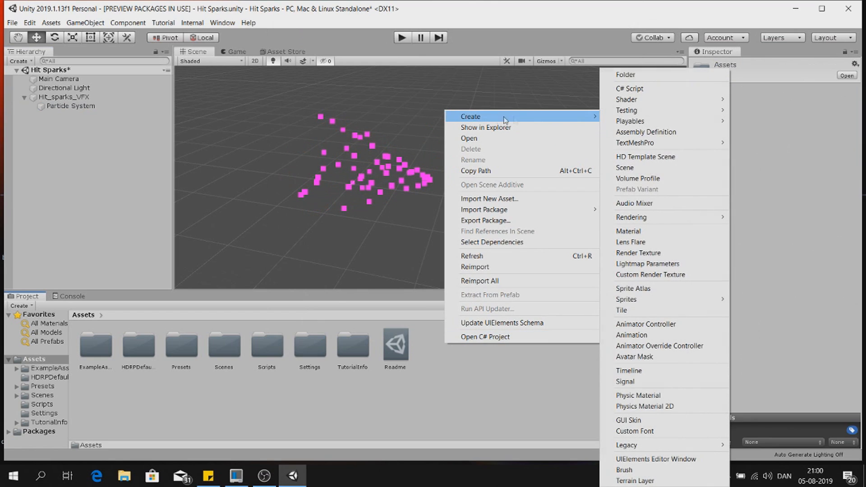
mouse_move(650, 104)
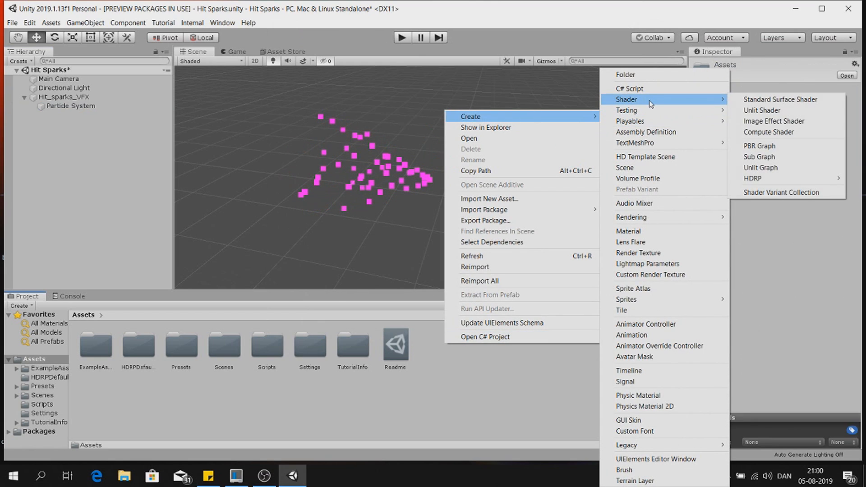
left_click(782, 165)
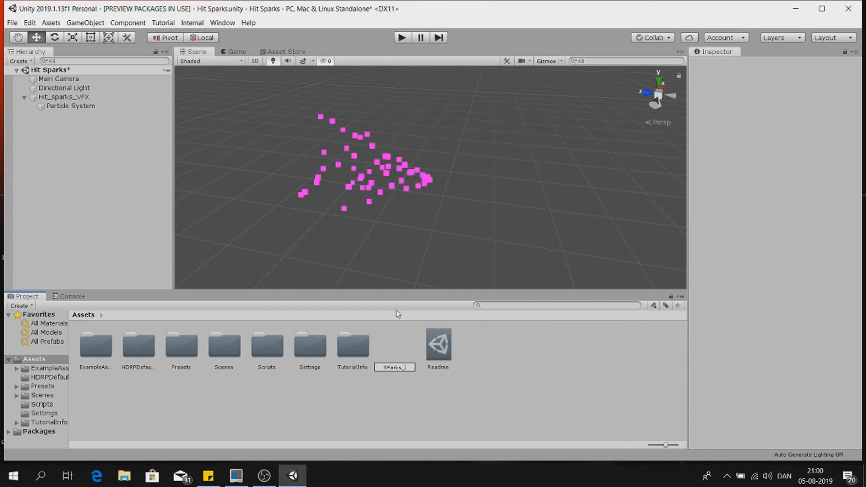
key("Return")
double_click(441, 347)
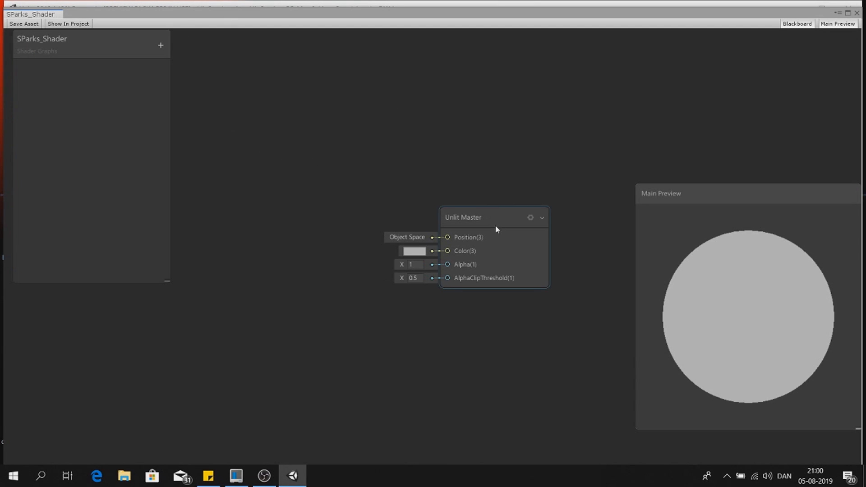
Move the Unlit Master node aside and switch the main preview mesh to a quad
left_click_drag(480, 220, 703, 90)
right_click(722, 265)
left_click(754, 315)
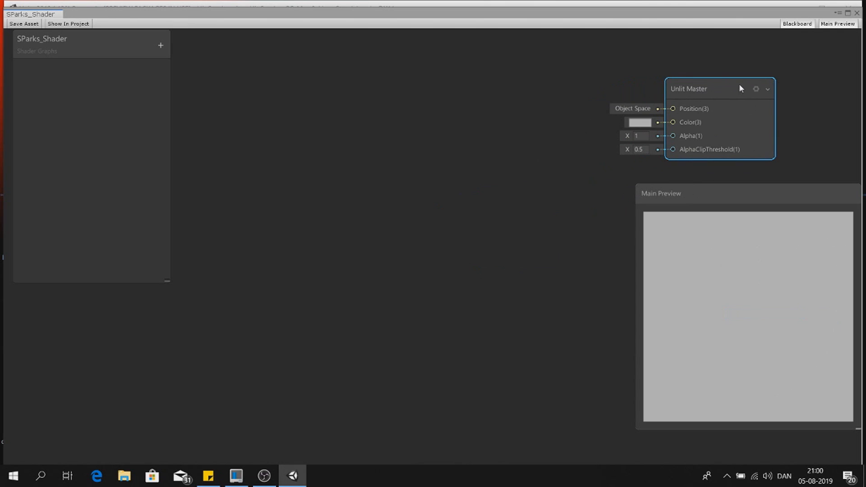
Set the Unlit Master node's surface to Transparent and blend to Additive, and enable Two Sided
left_click(756, 89)
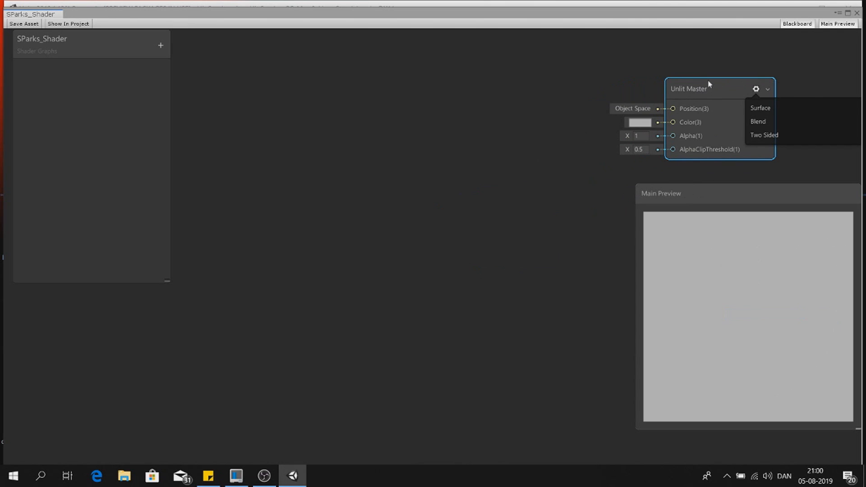
left_click(752, 113)
left_click(754, 133)
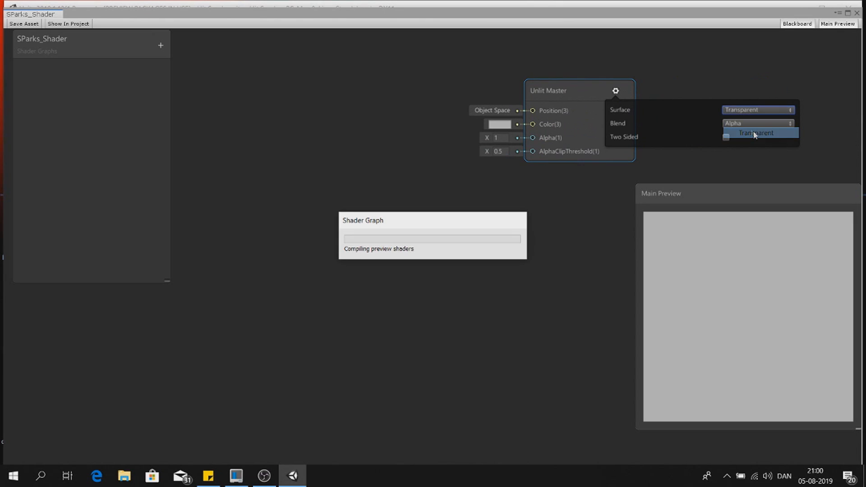
left_click(739, 122)
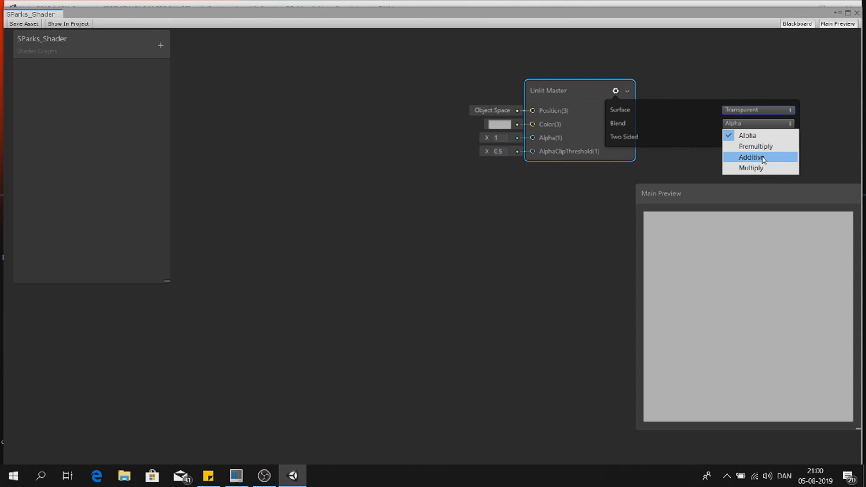
left_click(750, 157)
left_click(726, 137)
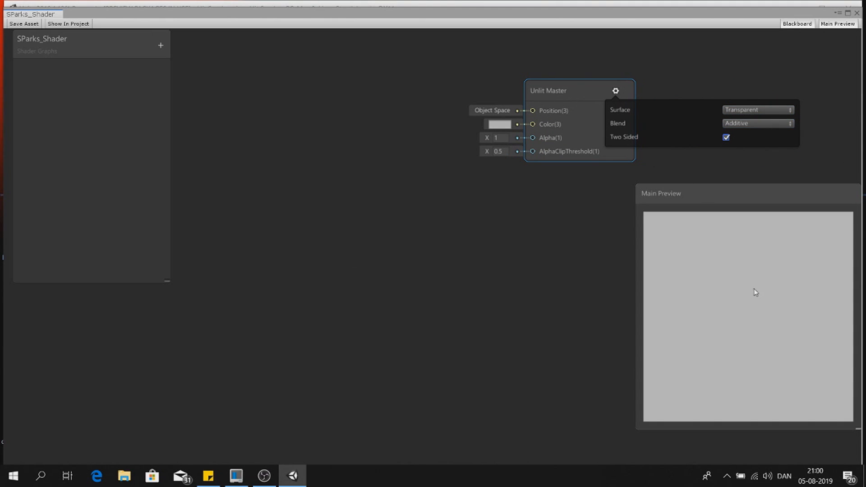
Shrink the quad in the main preview and move the Unlit Master node further out to free graph space
scroll(766, 284, "down", 3)
left_click_drag(779, 277, 645, 284)
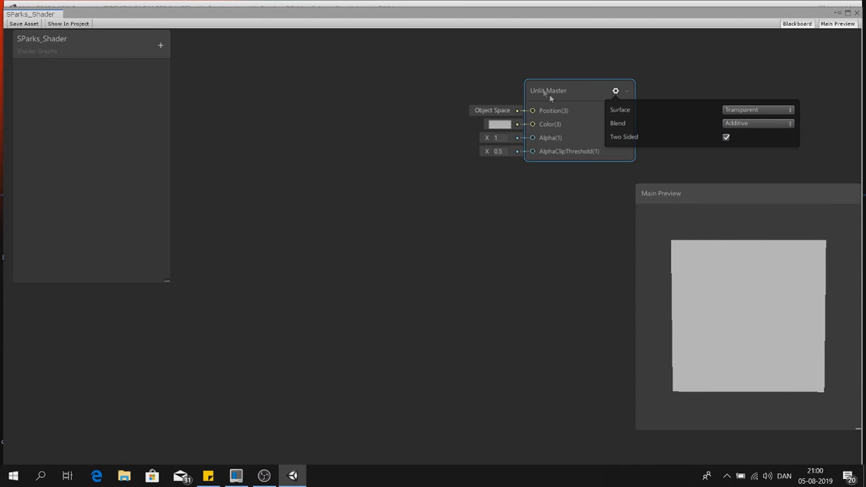
left_click_drag(545, 92, 689, 86)
left_click(391, 133)
scroll(287, 118, "down", 5)
left_click_drag(461, 105, 638, 105)
Add a Color property and a Texture2D property to SParks_Shader
left_click(160, 45)
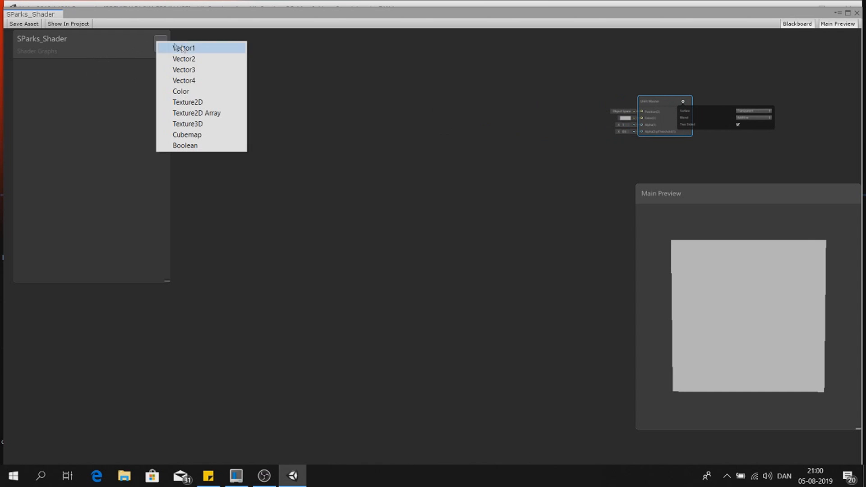
left_click(177, 92)
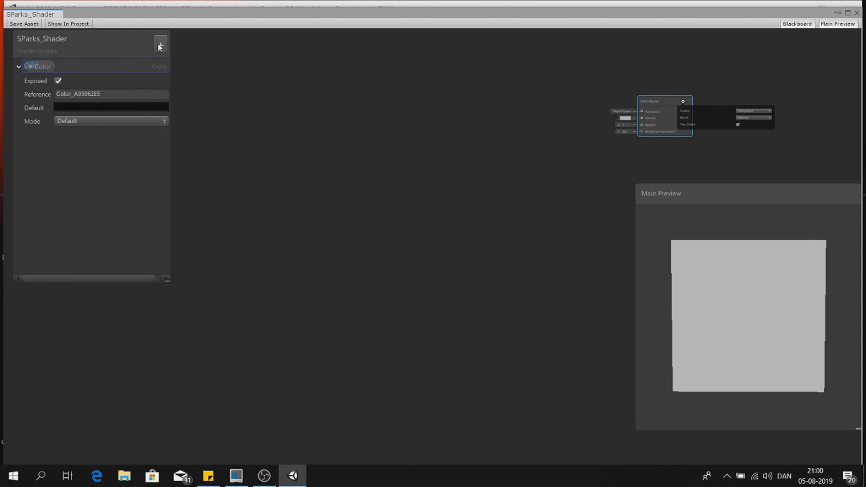
left_click(160, 45)
left_click(181, 105)
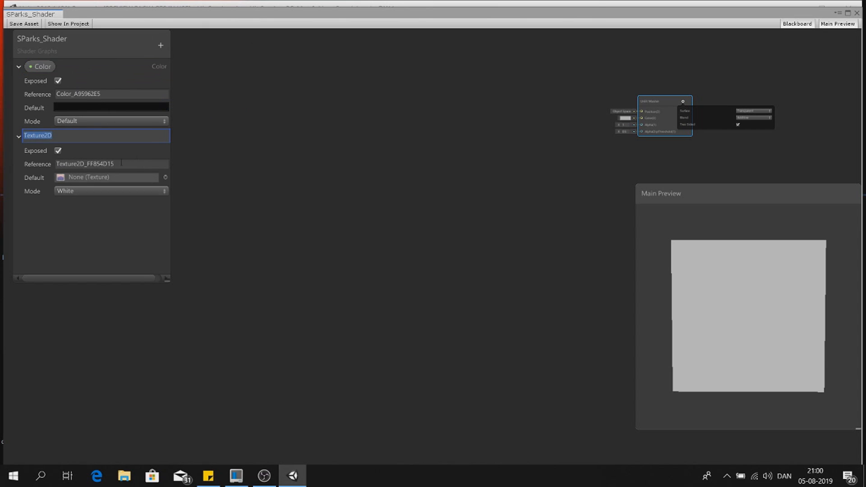
Assign Default-Particle as the Texture2D property's default and place the Color and Texture2D properties as nodes in the graph
left_click(164, 177)
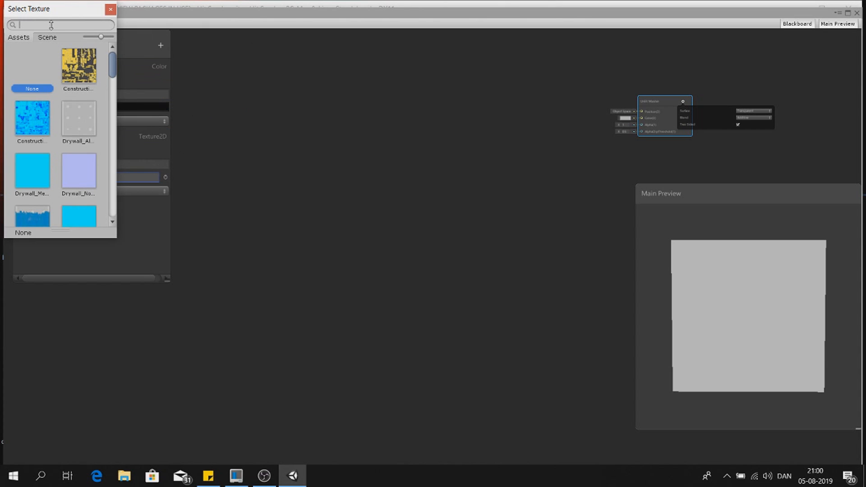
type("de")
left_click(90, 131)
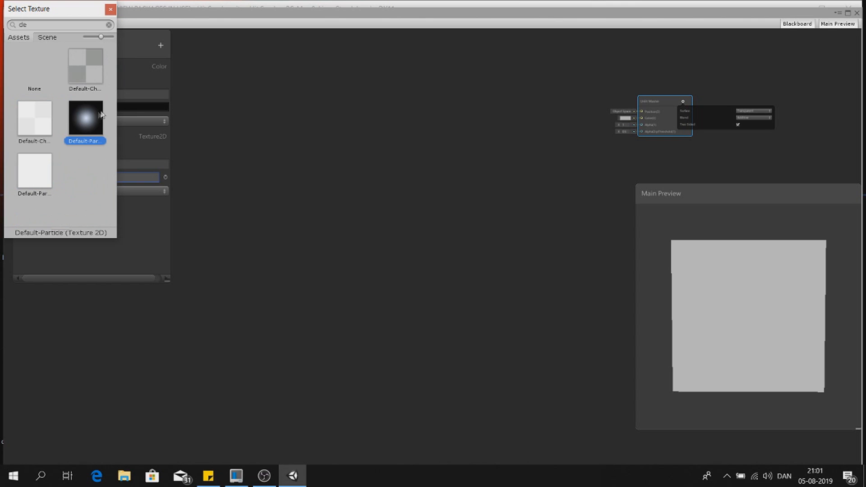
double_click(93, 117)
left_click_drag(44, 67, 228, 81)
left_click_drag(47, 136, 223, 133)
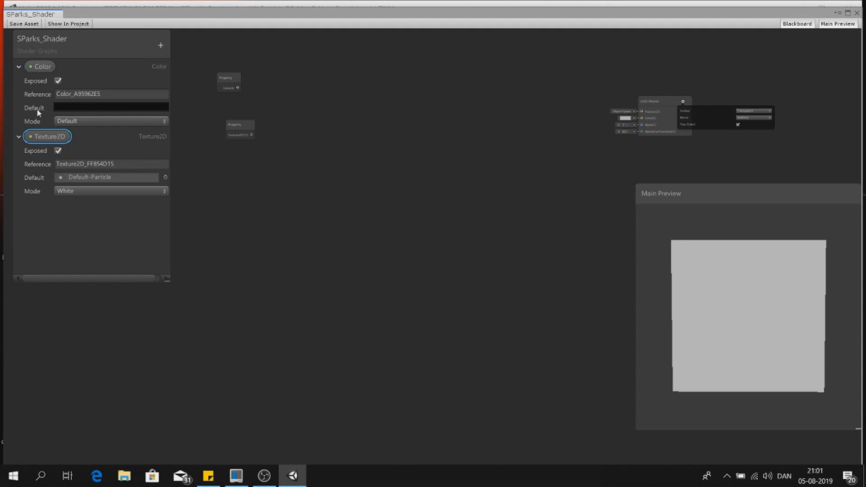
Set the Color property's default to white (FFFFFF) with alpha 255 and its mode to HDR
left_click(88, 107)
left_click_drag(58, 88, 14, 73)
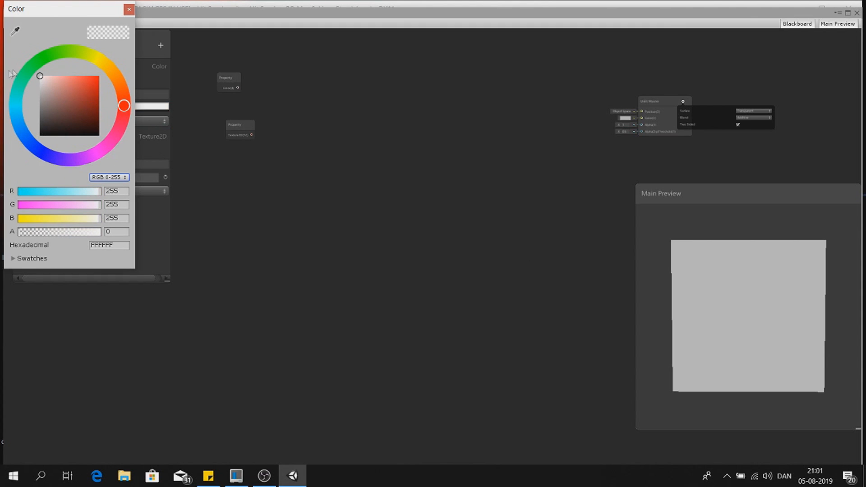
left_click_drag(27, 232, 116, 232)
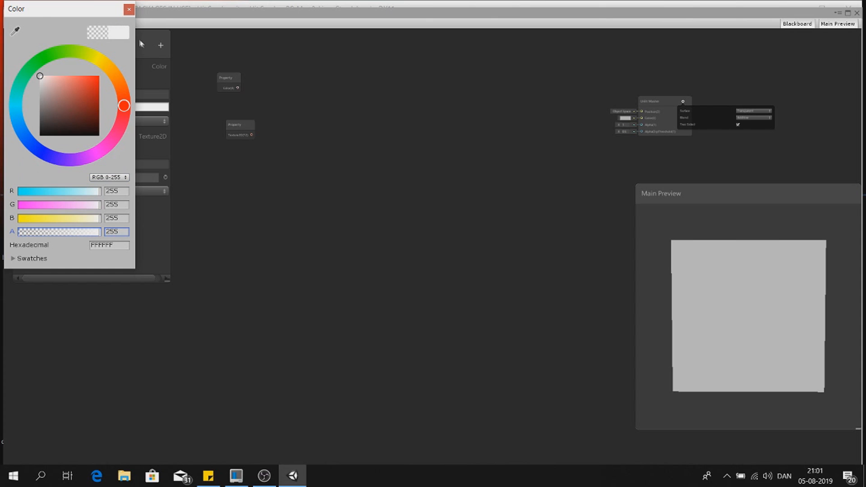
left_click(129, 9)
left_click(74, 121)
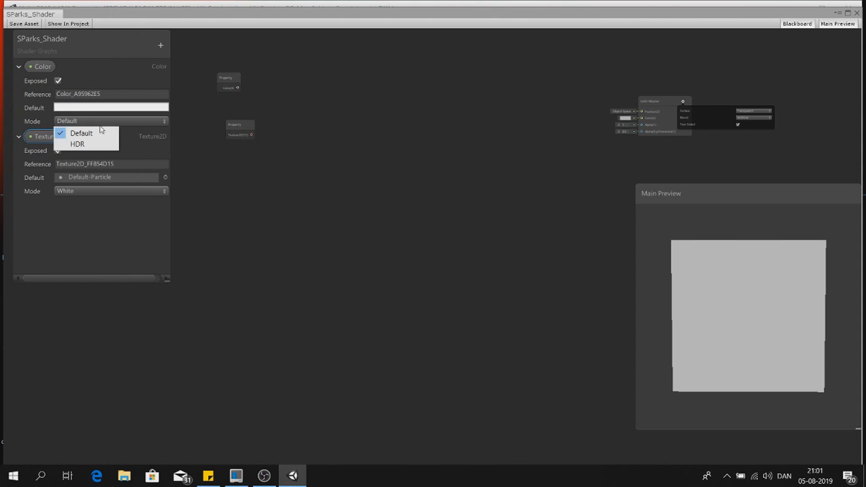
left_click(77, 141)
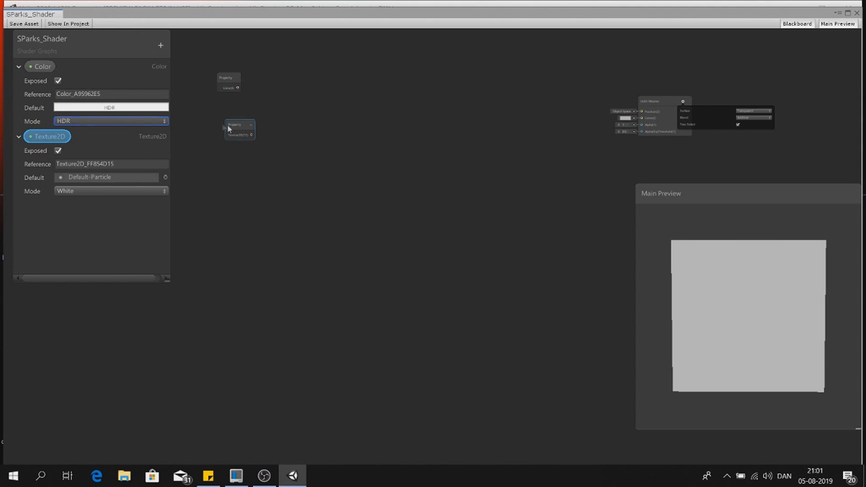
Add a Sample Texture 2D node beside the property nodes and connect the Texture2D property to its Texture input
left_click_drag(227, 124, 213, 120)
right_click(285, 94)
left_click(331, 101)
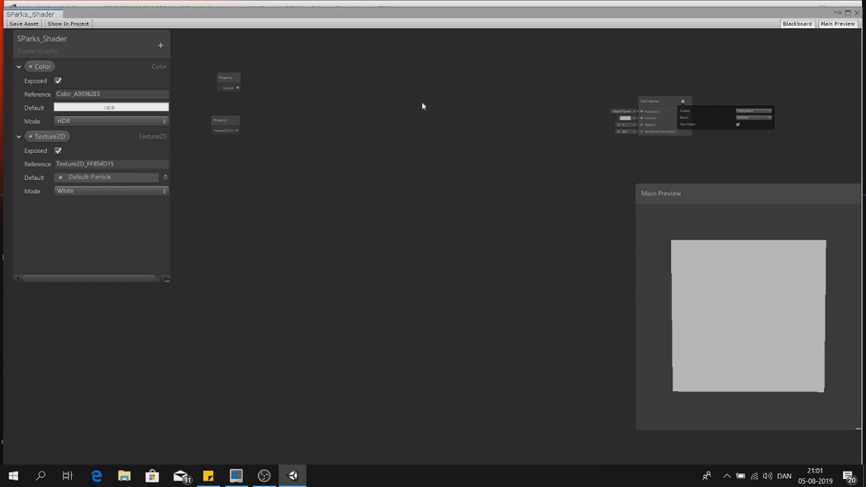
type("Sam")
key("Down")
key("Down")
key("Return")
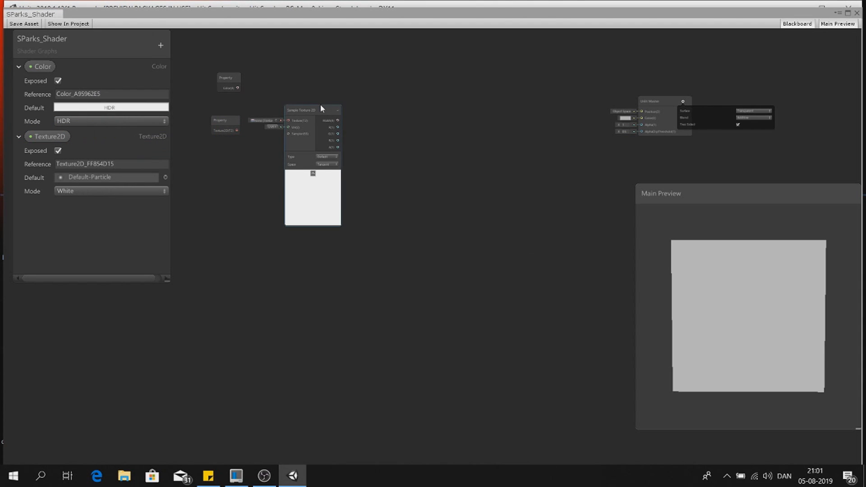
left_click_drag(320, 106, 318, 144)
left_click_drag(236, 130, 285, 161)
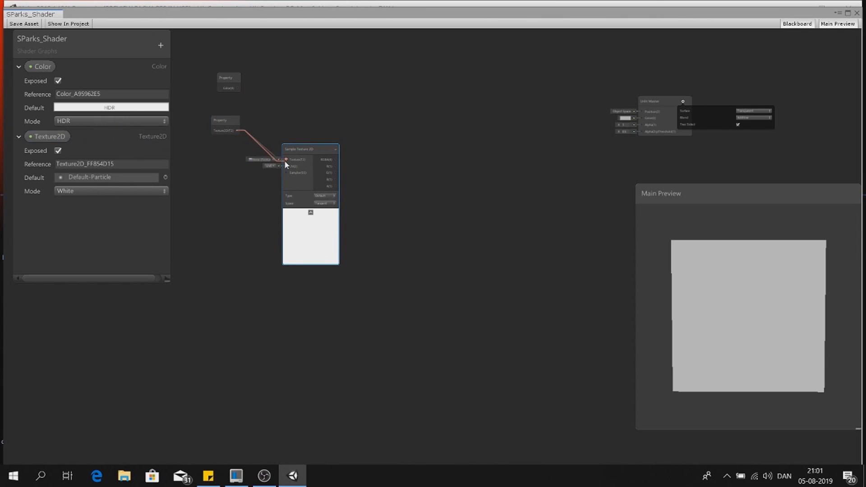
Add a Multiply node and feed it the Color property and the RGBA output of the Sample Texture 2D node
right_click(300, 96)
left_click(337, 99)
type("mu")
key("Return")
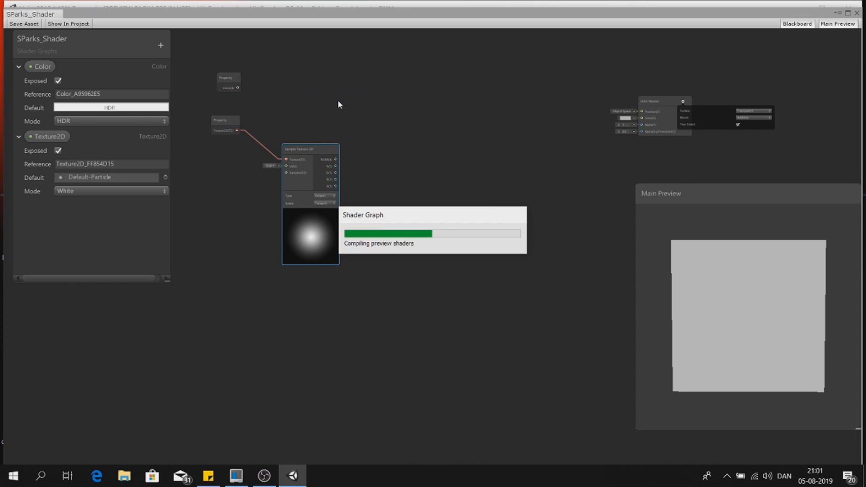
left_click(227, 101)
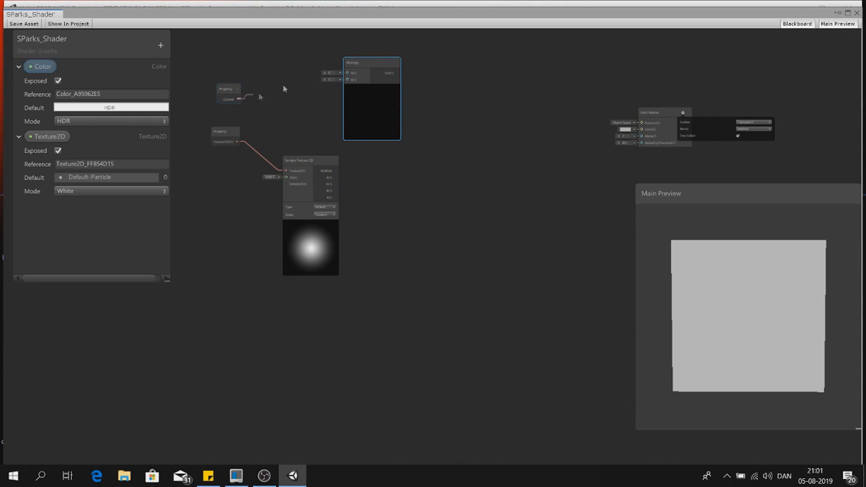
left_click_drag(260, 96, 347, 72)
left_click_drag(335, 191, 347, 99)
left_click_drag(315, 184, 297, 145)
Add a Vertex Color node and place it just below the Multiply node
right_click(345, 206)
left_click(398, 211)
type("ver")
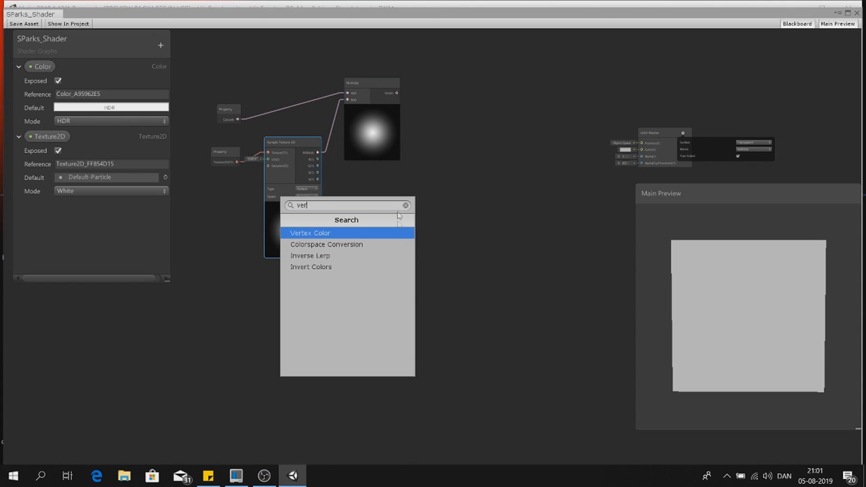
left_click(395, 233)
left_click_drag(388, 218, 384, 180)
Multiply the first Multiply's output by Vertex Color in a second Multiply node and connect the result to the Unlit Master's Color
right_click(440, 147)
left_click(469, 157)
type("mul")
key("Return")
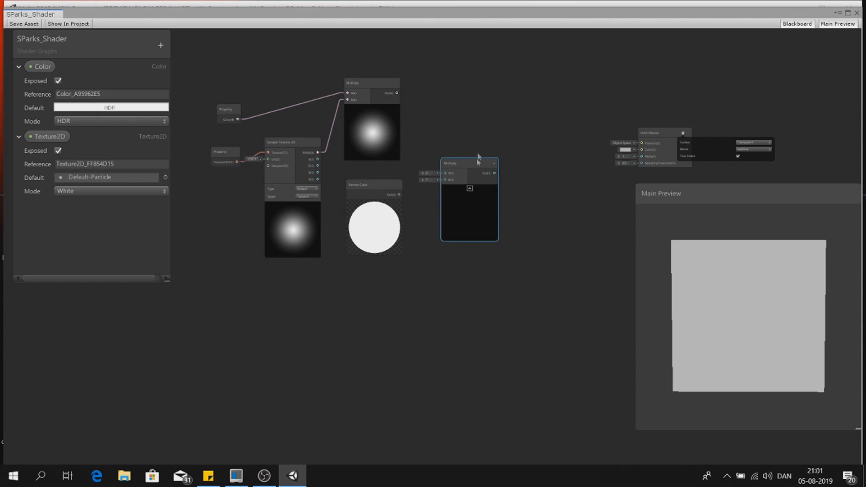
left_click_drag(478, 162, 480, 124)
left_click_drag(396, 93, 446, 135)
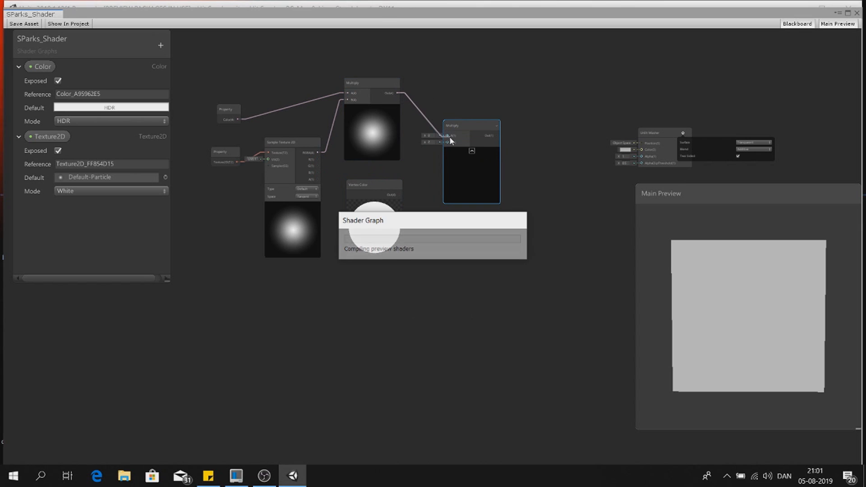
left_click_drag(399, 195, 641, 150)
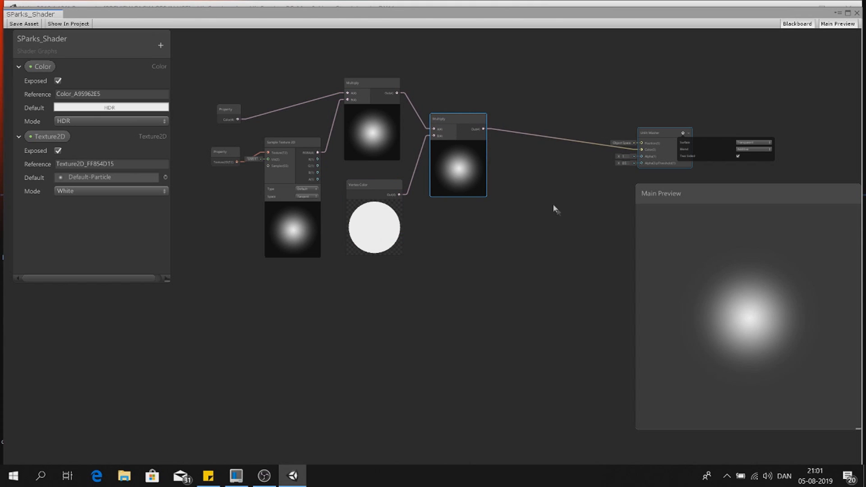
Add a Split node fed by the second Multiply and connect its A output to the Unlit Master's Alpha
right_click(528, 203)
left_click(568, 212)
type("spl")
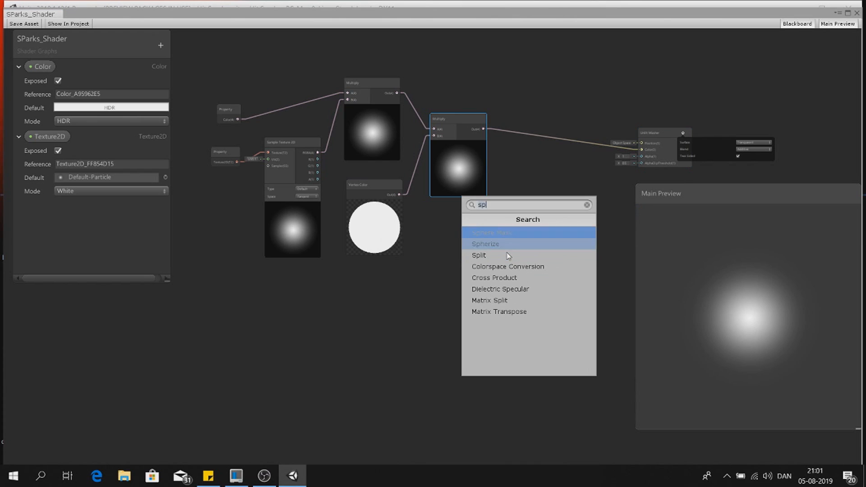
left_click(507, 254)
left_click_drag(482, 129, 533, 231)
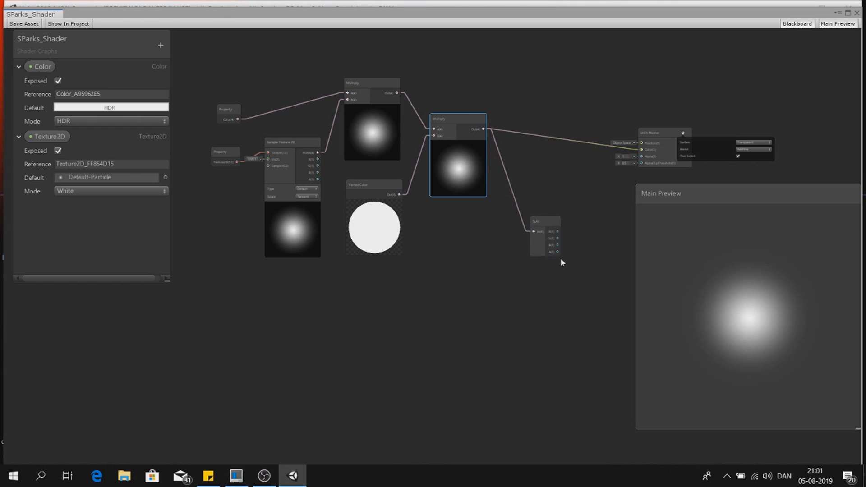
left_click_drag(600, 195, 640, 156)
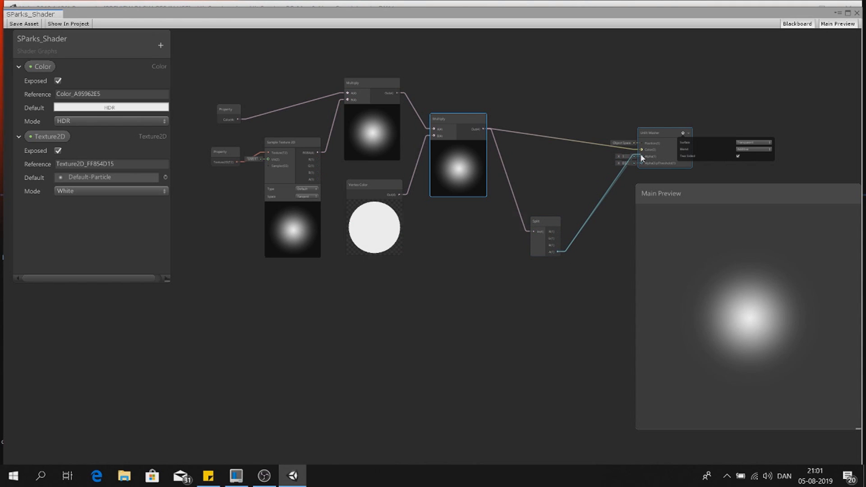
Set the Unlit Master's AlphaClipThreshold to 0, then save and close the shader graph
left_click(624, 163)
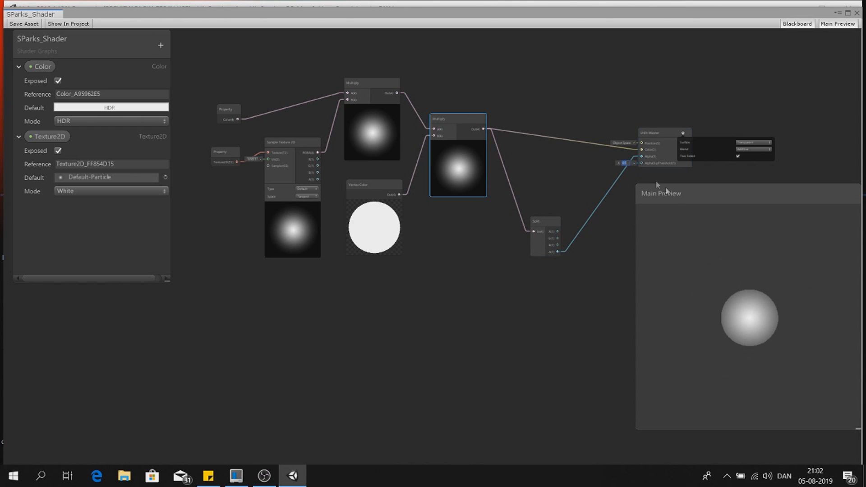
type("0")
key("Return")
left_click(474, 303)
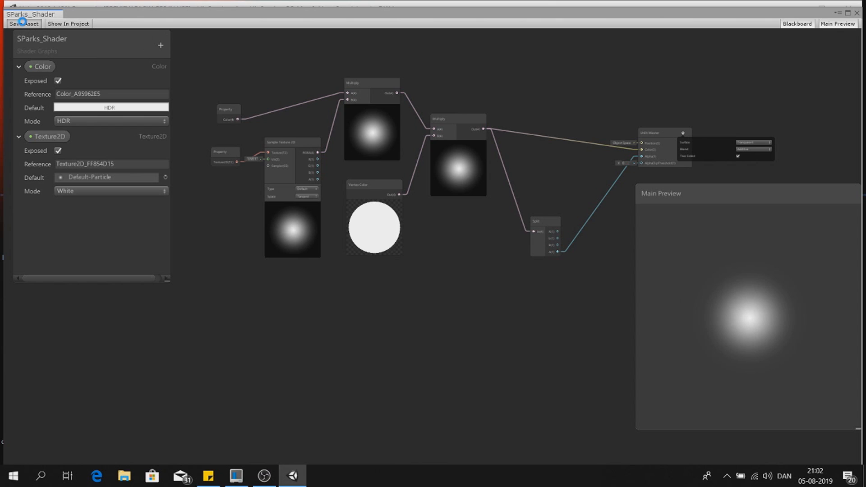
left_click(22, 23)
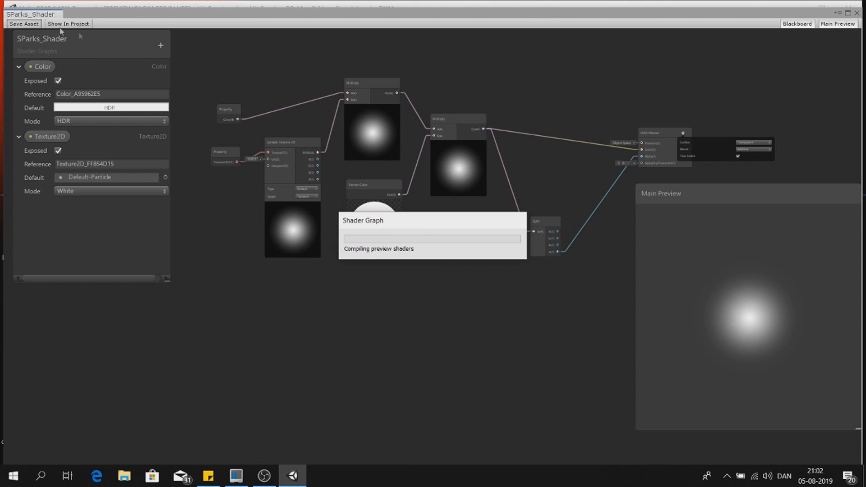
left_click(856, 14)
Create a material from SParks_Shader in the Assets folder, keeping the suggested name
right_click(449, 348)
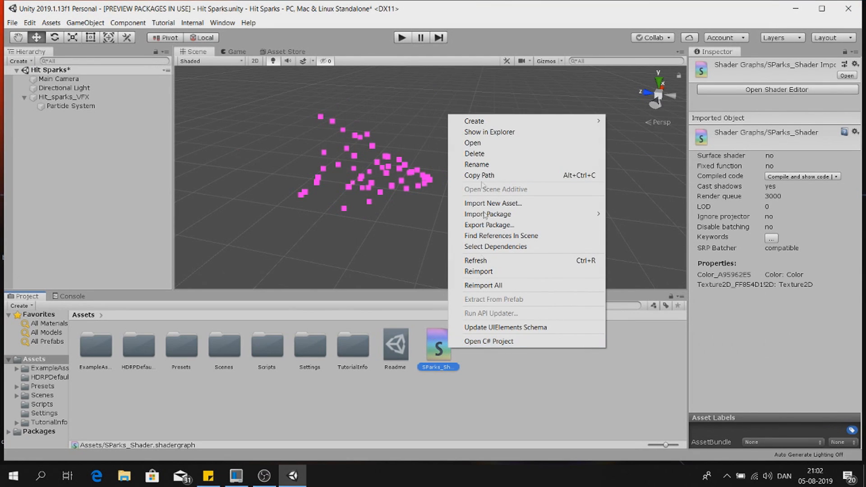
mouse_move(507, 124)
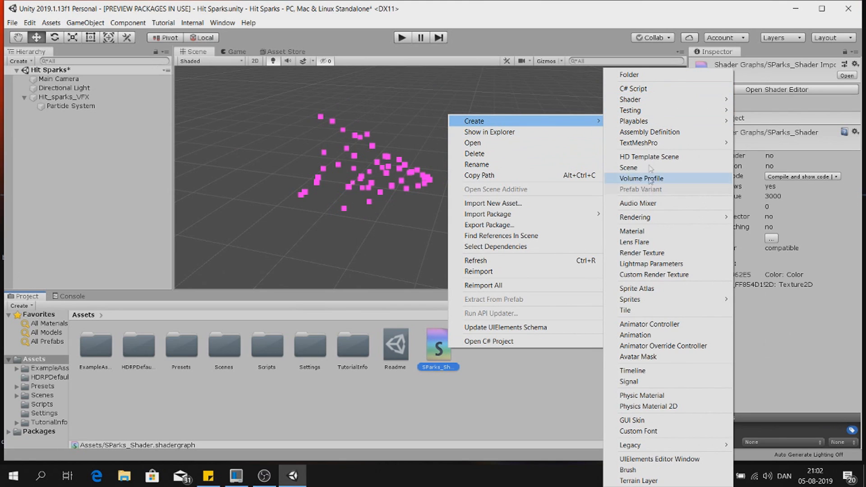
left_click(640, 232)
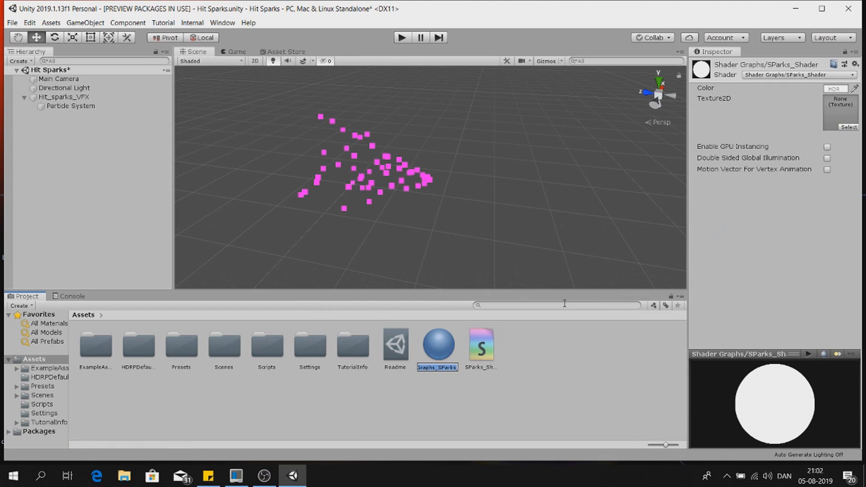
key("Return")
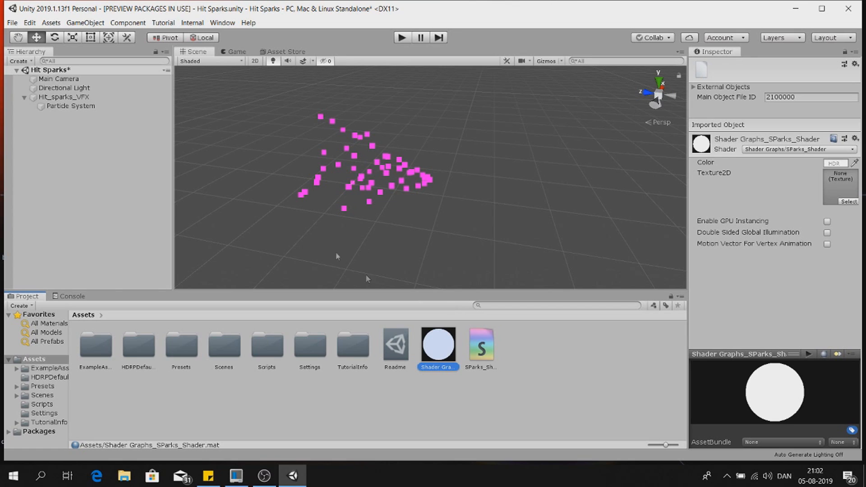
Assign the new SParks_Shader material as the Particle System's Renderer material
left_click(71, 106)
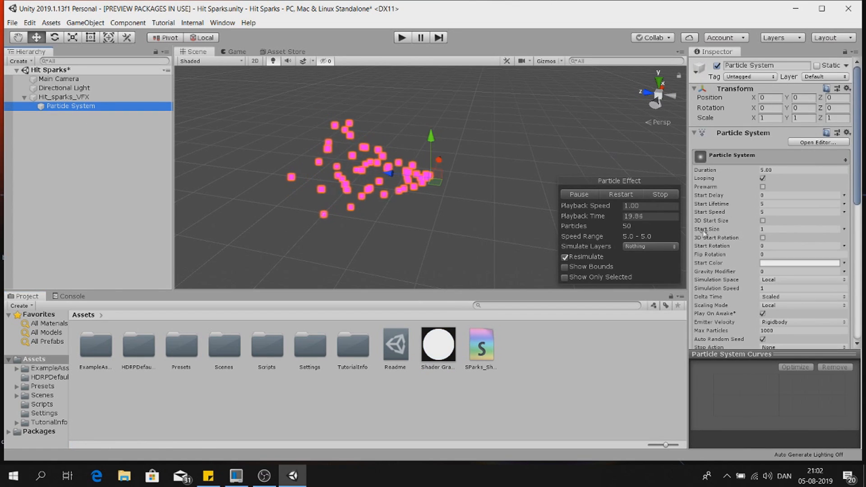
scroll(704, 232, "down", 10)
left_click(729, 284)
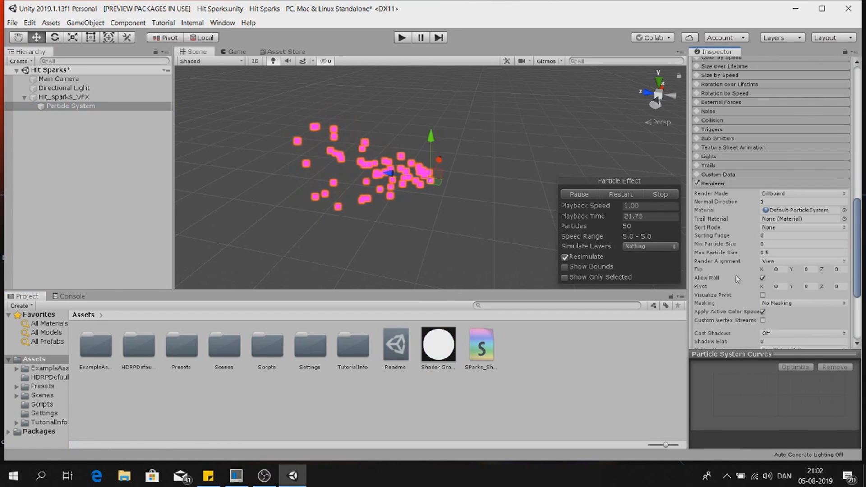
left_click_drag(438, 344, 796, 211)
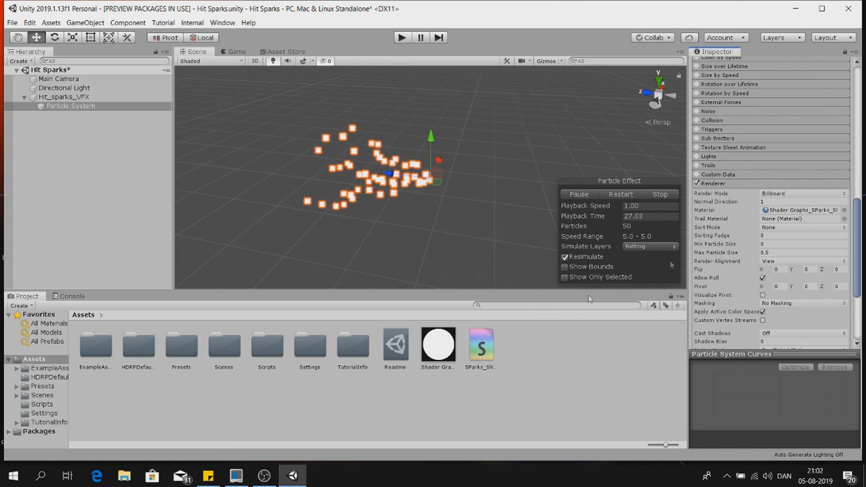
Set the Texture2D of the Particle System's material to Default-Particle
scroll(774, 222, "down", 5)
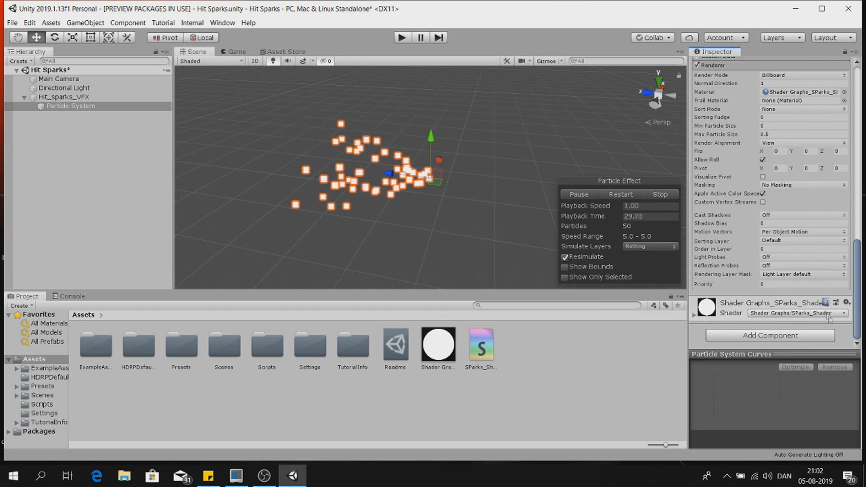
left_click(694, 315)
scroll(775, 271, "down", 3)
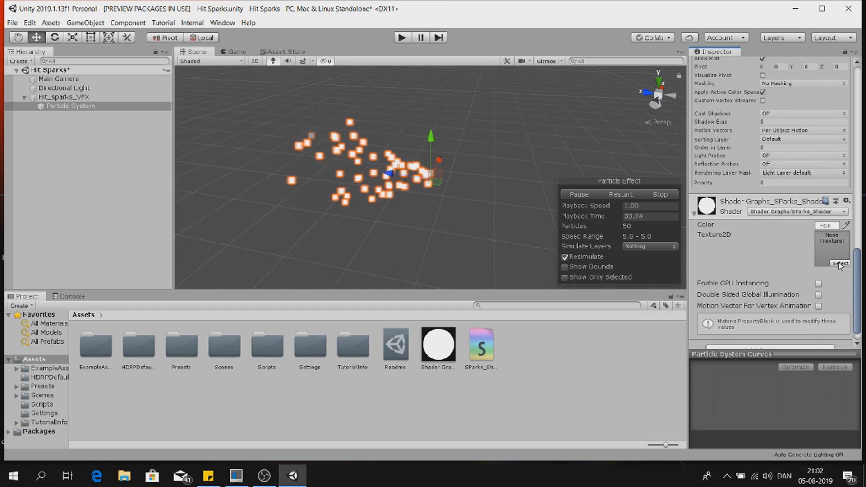
left_click(840, 264)
type("de")
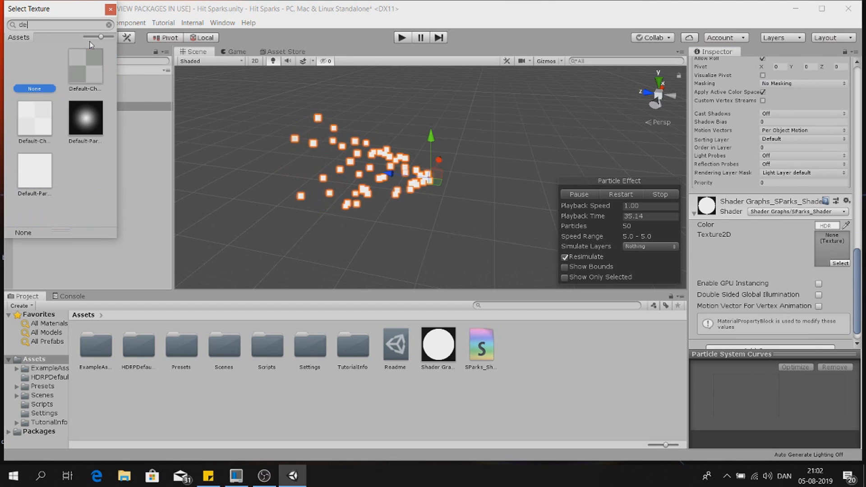
left_click(78, 129)
left_click(110, 9)
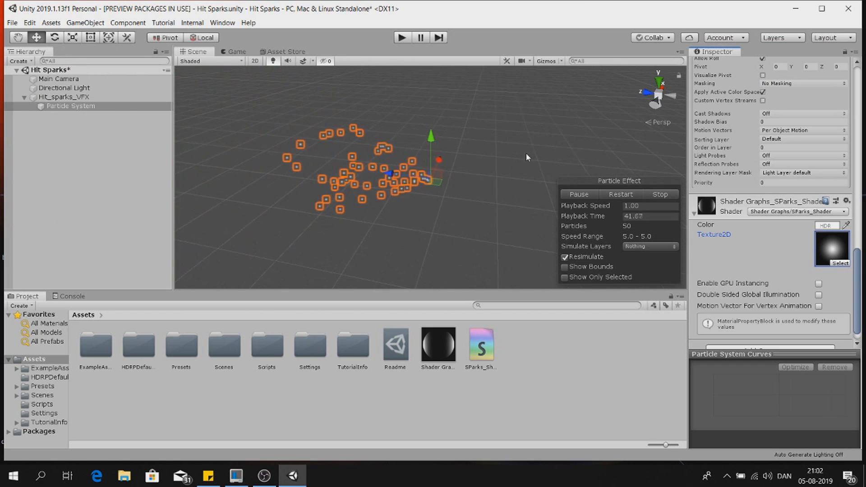
Rename the Particle System object under Hit_sparks_VFX as LightBulp
middle_click_drag(327, 141, 392, 180)
left_click(133, 140)
type("LightBulp")
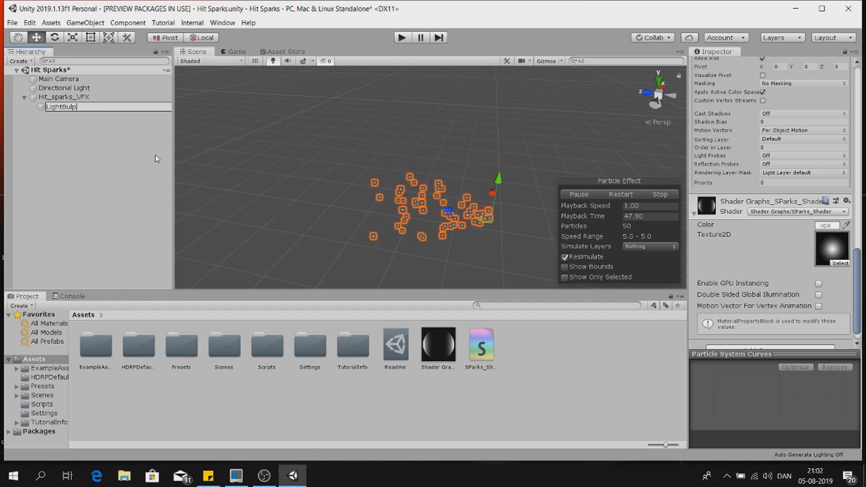
key("Return")
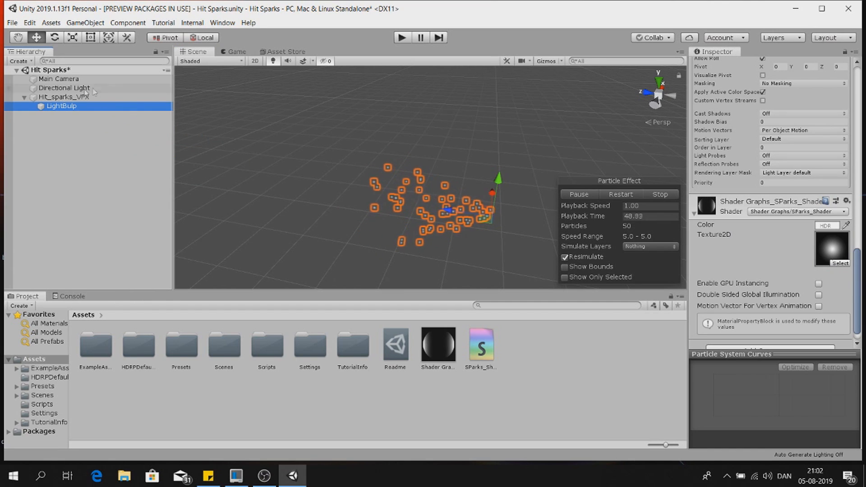
Set LightBulp's particle duration to 1 and its start lifetime to 0.3
scroll(784, 158, "up", 10)
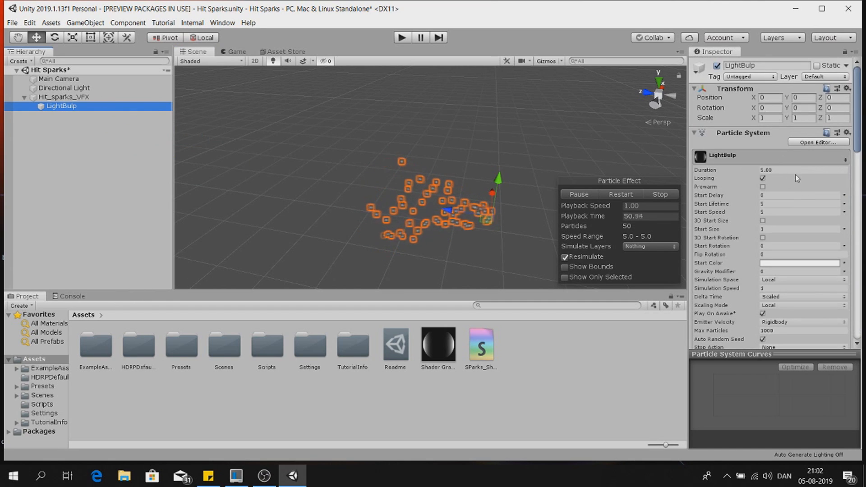
left_click(798, 169)
type("1")
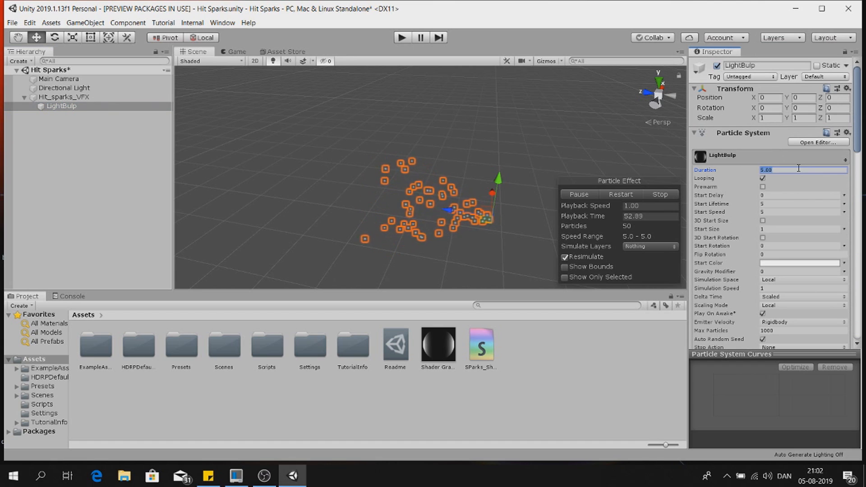
left_click(780, 202)
type("0.3")
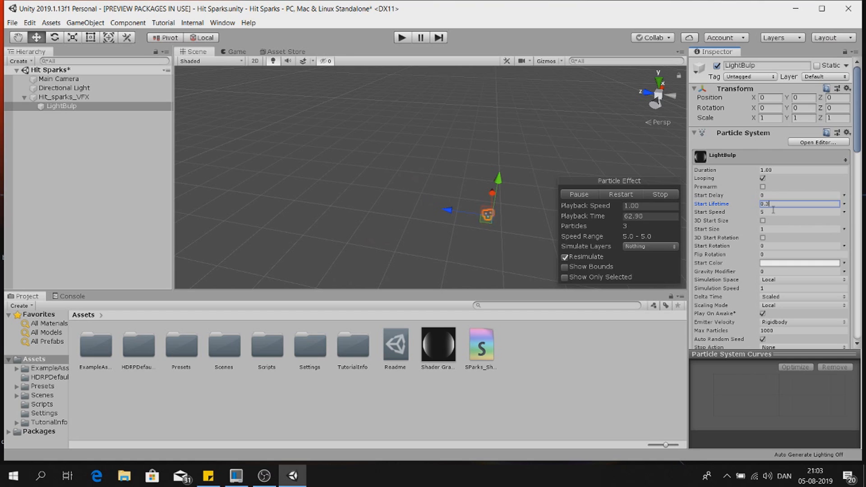
Set LightBulp's start speed to 0 and its start size to 2
left_click(774, 210)
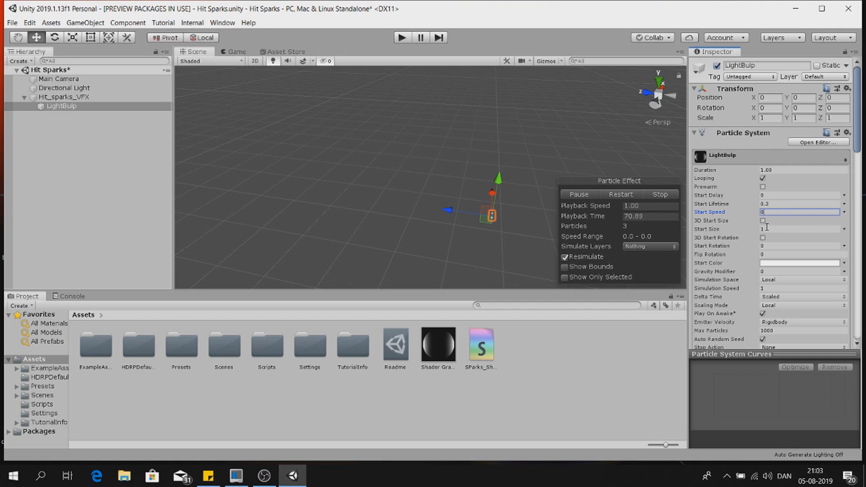
left_click(767, 227)
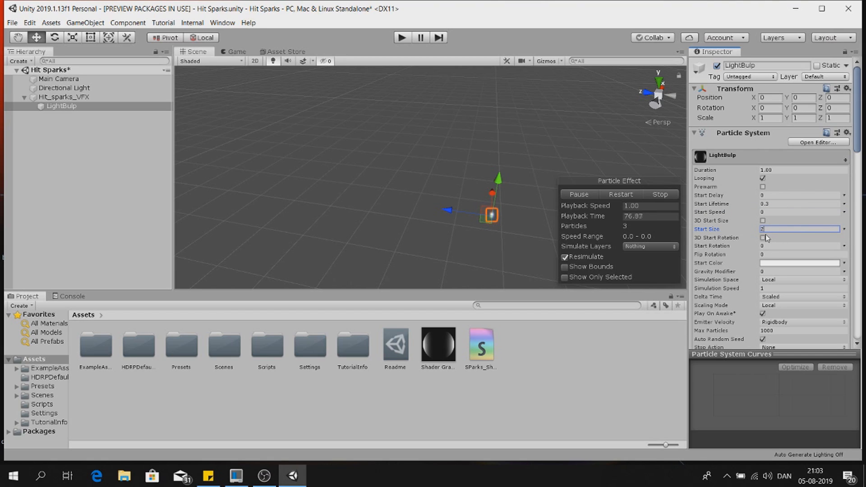
type("2")
Set the alpha of LightBulp's start color to 35
left_click(778, 265)
left_click(114, 231)
type("35")
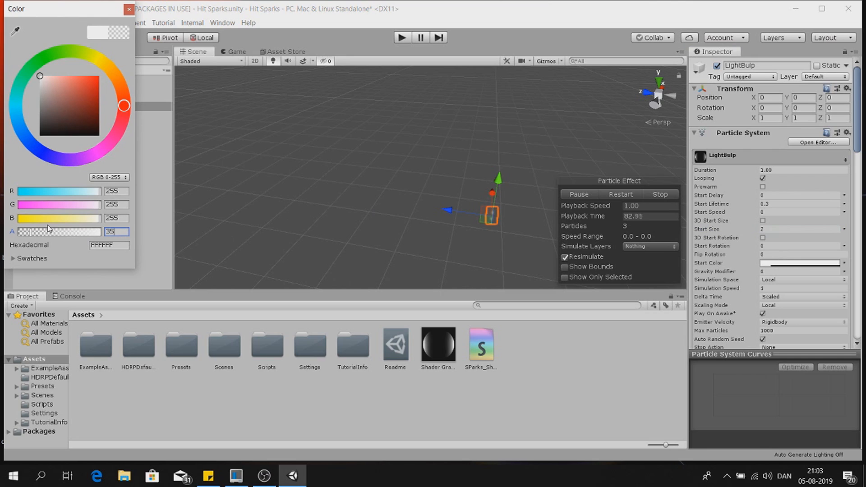
left_click(129, 10)
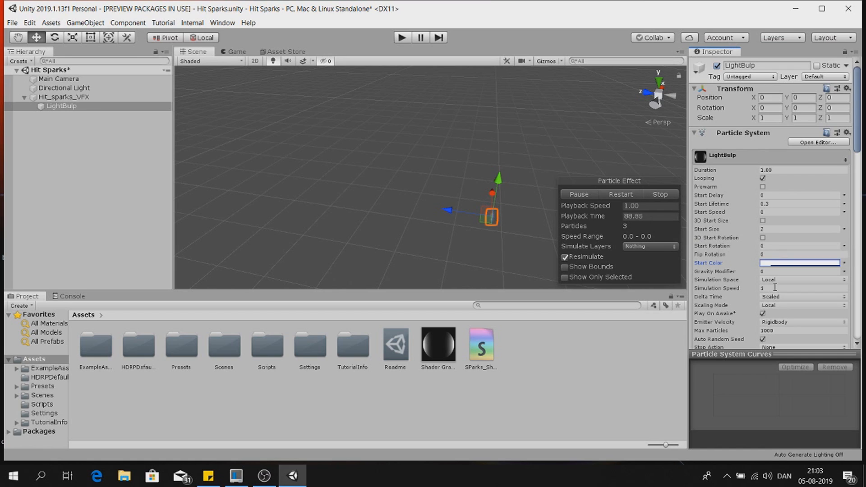
Set LightBulp's emission rate over time to 0 and add one burst with a count of 30
scroll(698, 262, "down", 5)
left_click(712, 272)
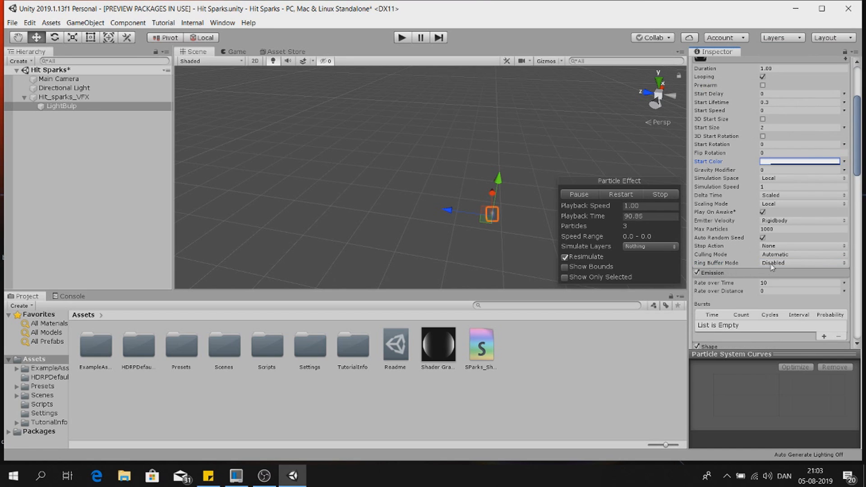
scroll(740, 252, "down", 5)
left_click(778, 180)
type("0")
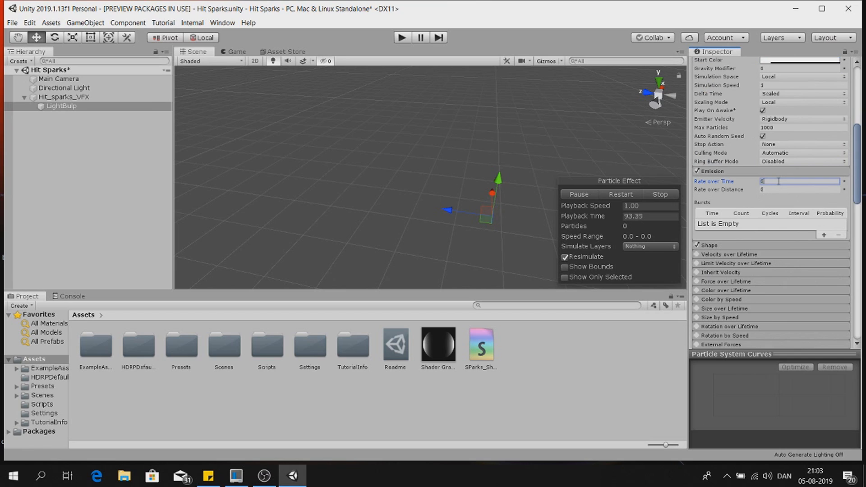
left_click(827, 232)
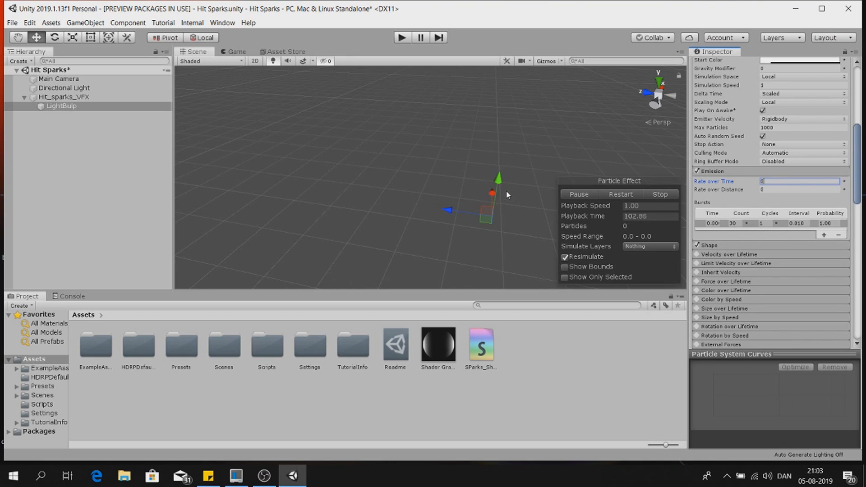
Disable the Shape module of the LightBulp particle system
scroll(717, 145, "down", 3)
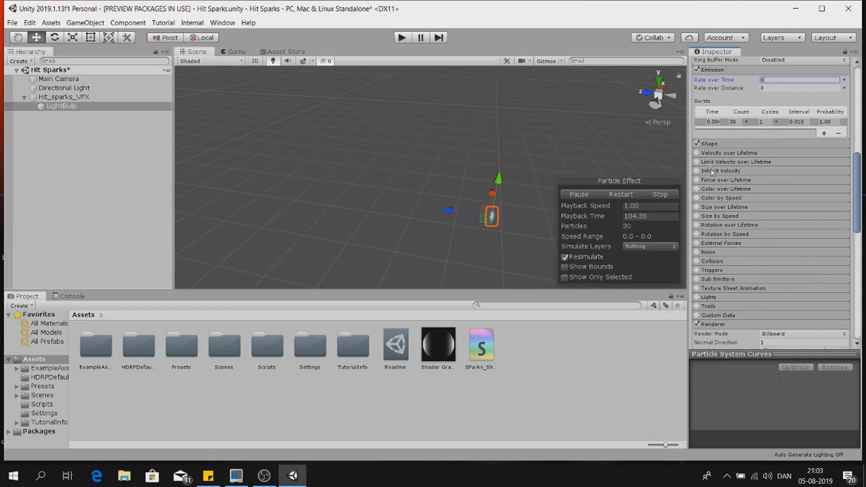
left_click(717, 144)
left_click(697, 144)
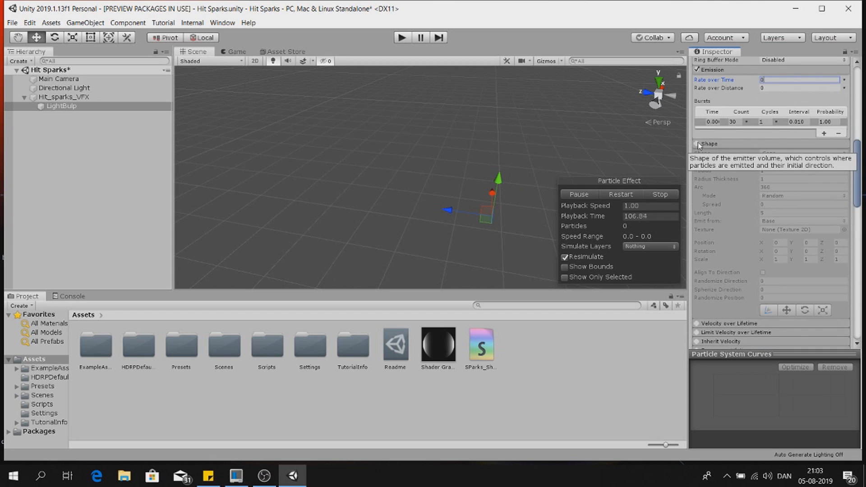
left_click(702, 144)
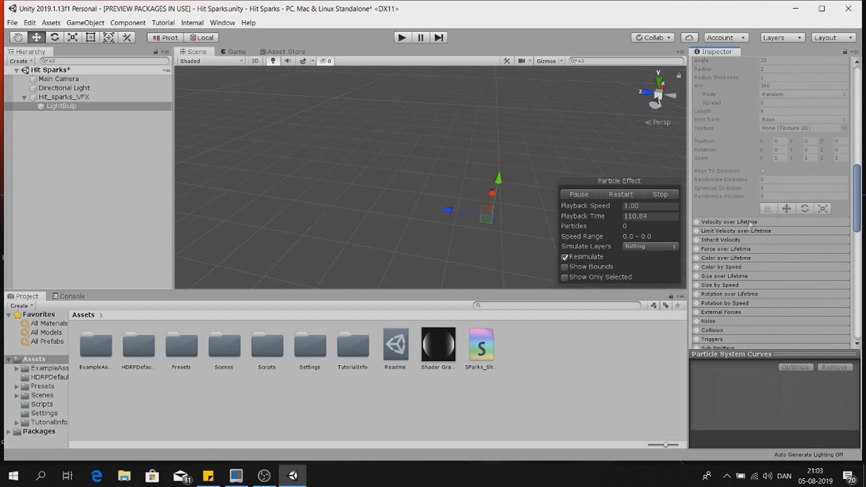
Enable LightBulp's Color over Lifetime module and set its color mode to Random Between Two Gradients
left_click(723, 256)
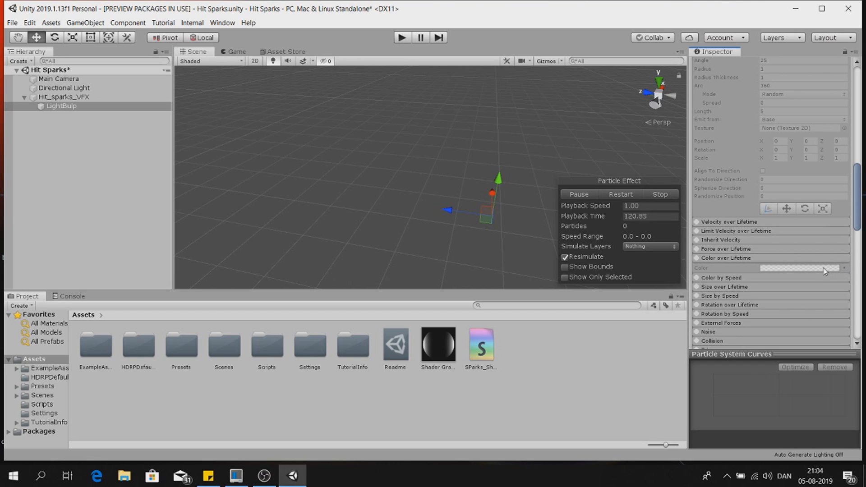
left_click(697, 258)
left_click(844, 268)
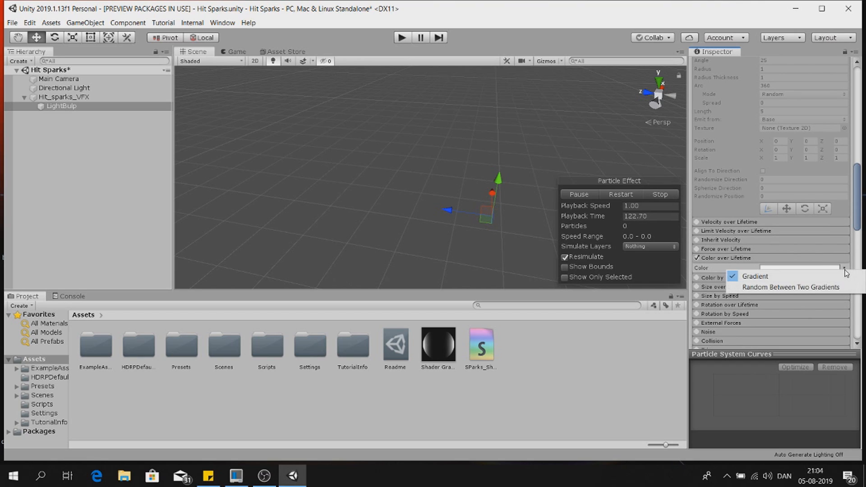
left_click(783, 286)
Set the start color key of the first Color over Lifetime gradient to orange, RGB 255, 150, 40
left_click(789, 270)
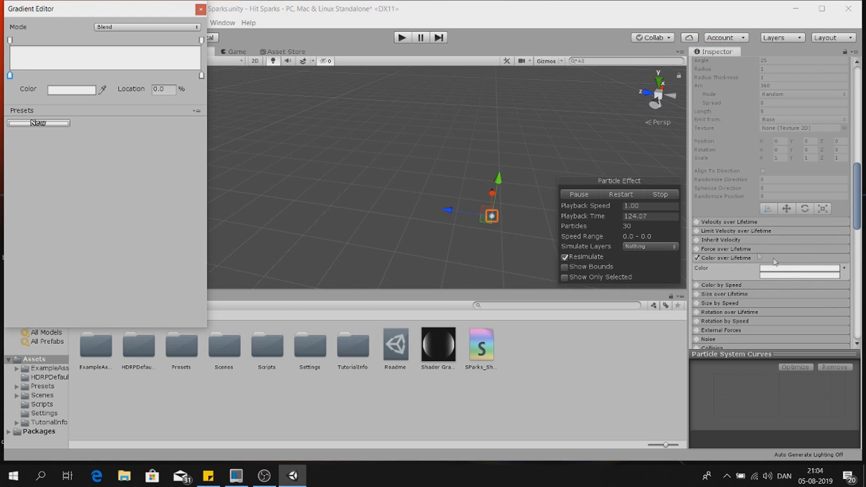
double_click(10, 76)
left_click(124, 203)
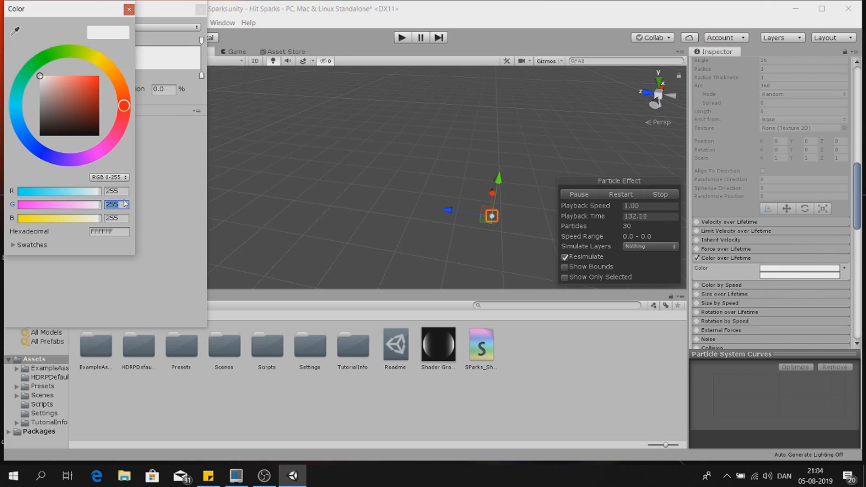
type("2150")
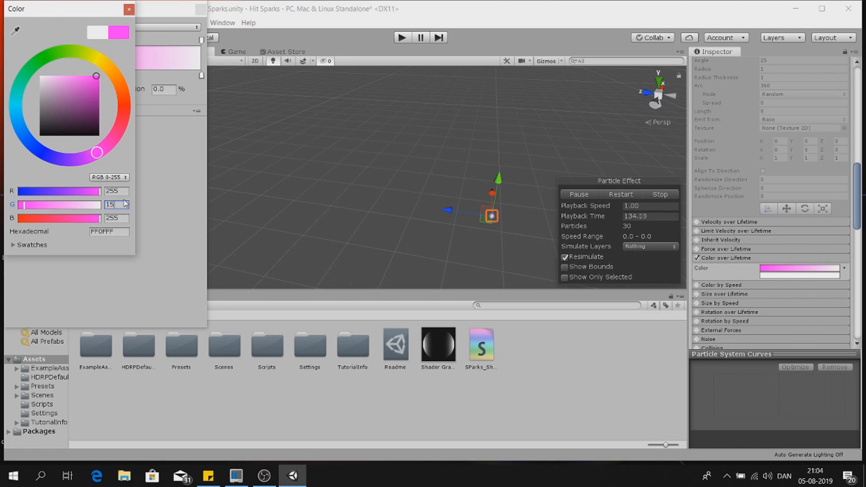
left_click(123, 220)
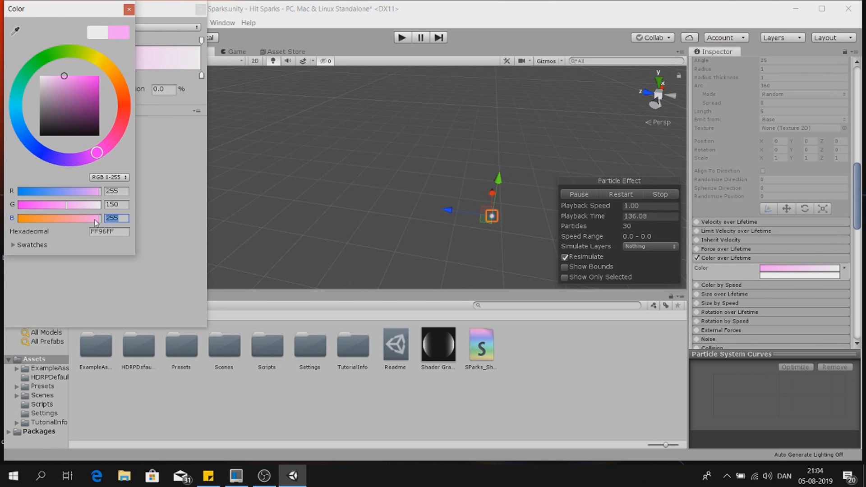
type("40")
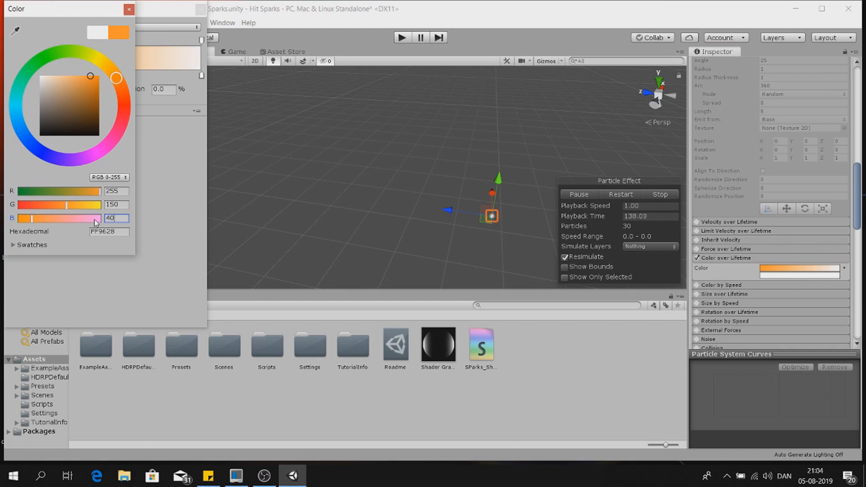
left_click(129, 10)
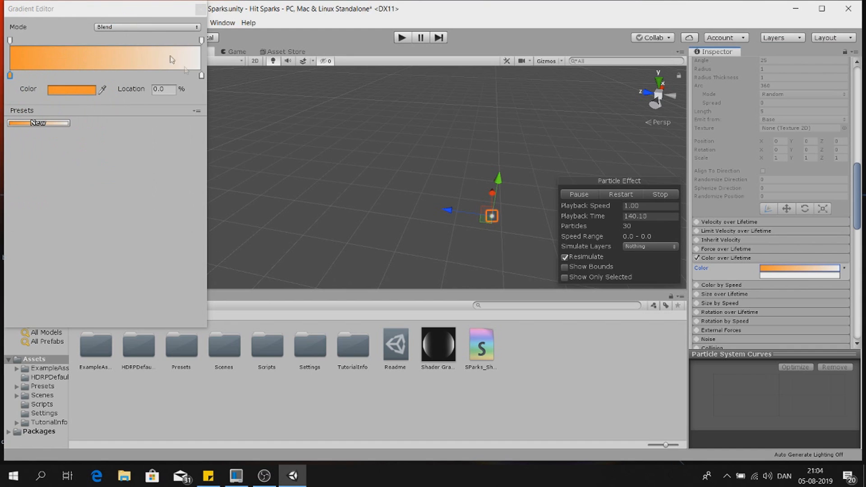
Set the end color key of the first Color over Lifetime gradient to red-orange, RGB 255, 64, 28
double_click(201, 75)
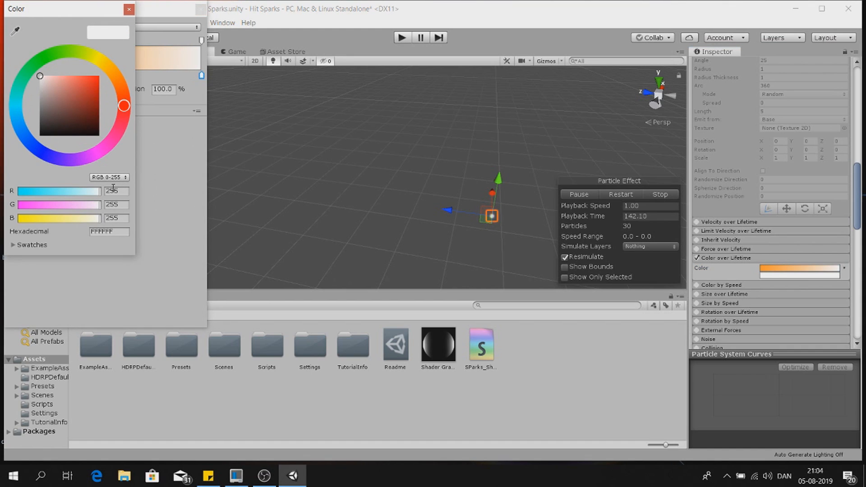
left_click(123, 205)
type("64")
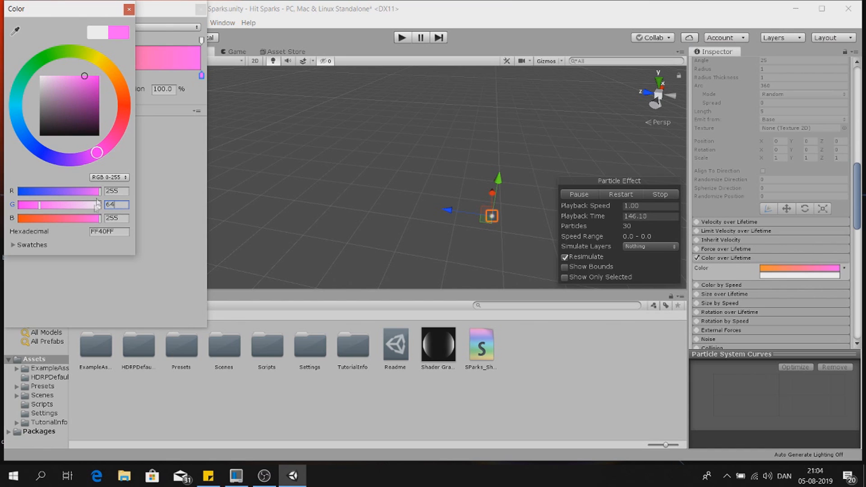
key("Tab")
type("28")
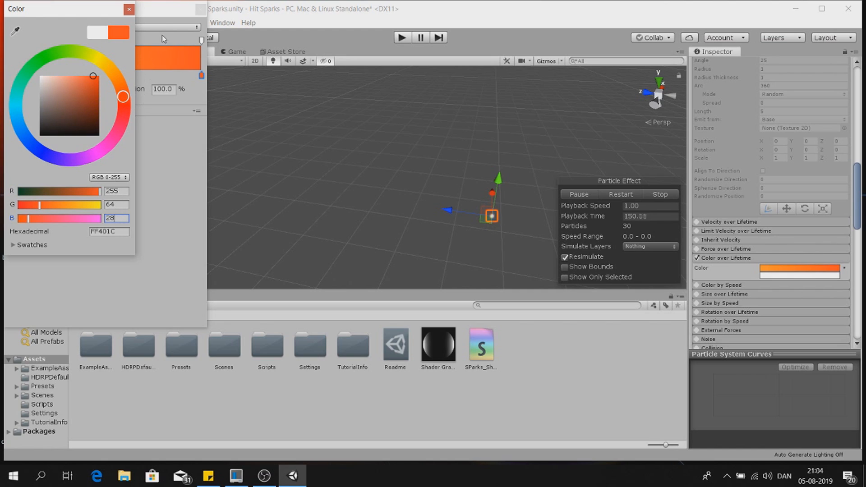
left_click(128, 9)
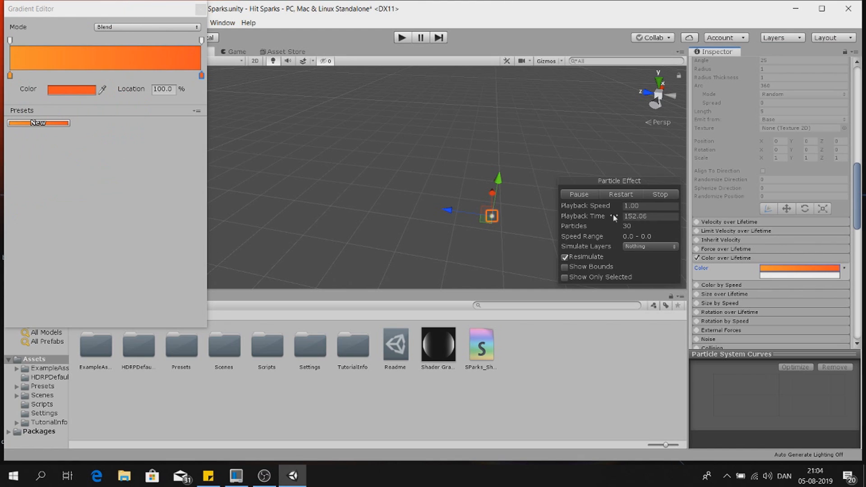
left_click(840, 276)
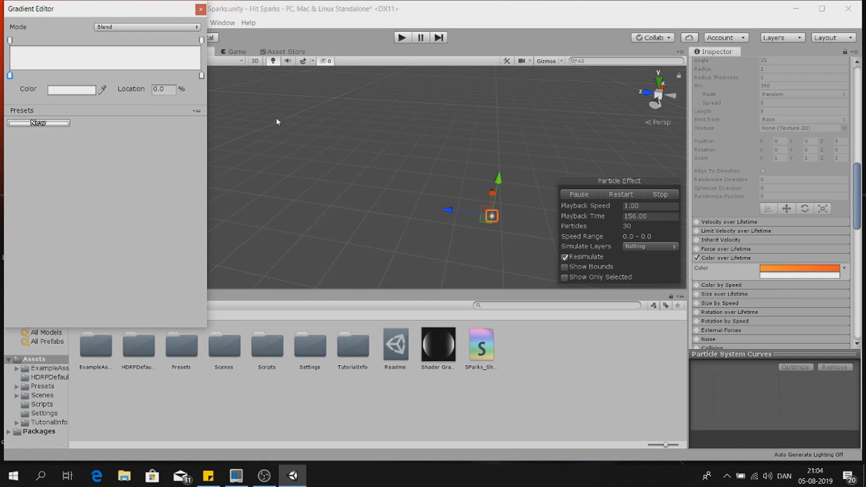
double_click(10, 75)
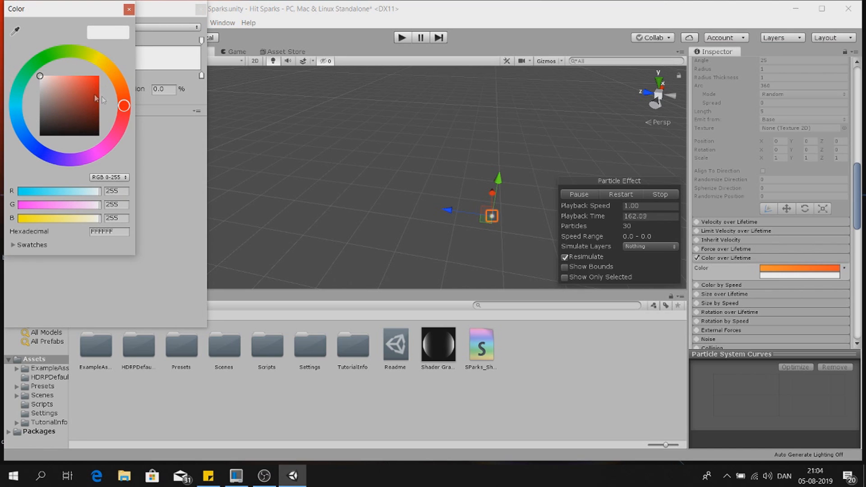
left_click(128, 9)
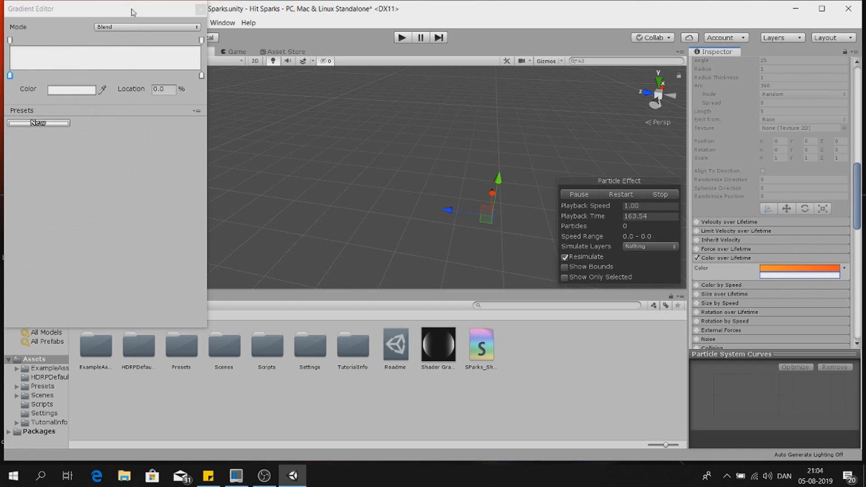
left_click(200, 9)
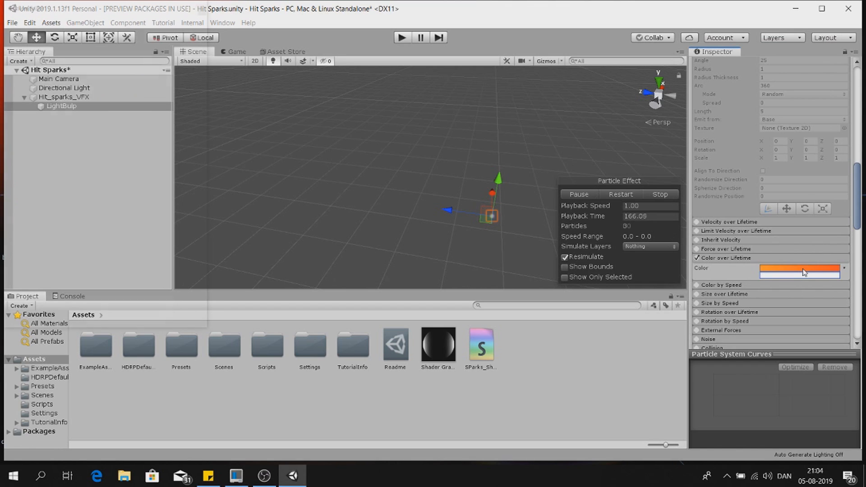
left_click(803, 272)
left_click(202, 12)
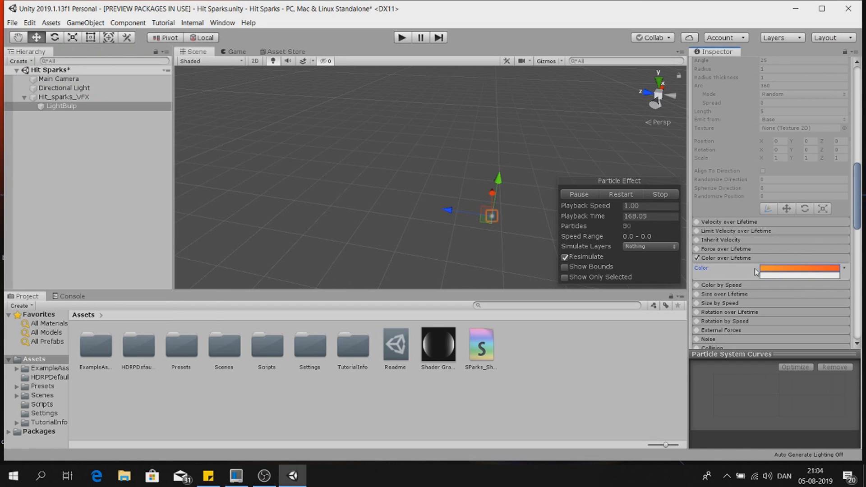
Copy the first Color over Lifetime gradient and paste it into the second gradient
right_click(784, 267)
left_click(790, 274)
right_click(792, 279)
left_click(802, 292)
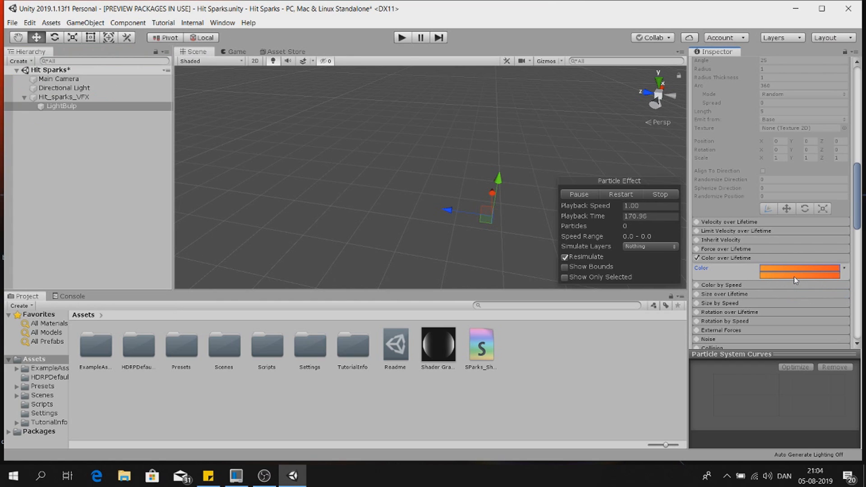
Make the end color key of the second Color over Lifetime gradient a slightly less saturated red-orange
left_click(794, 277)
left_click(201, 76)
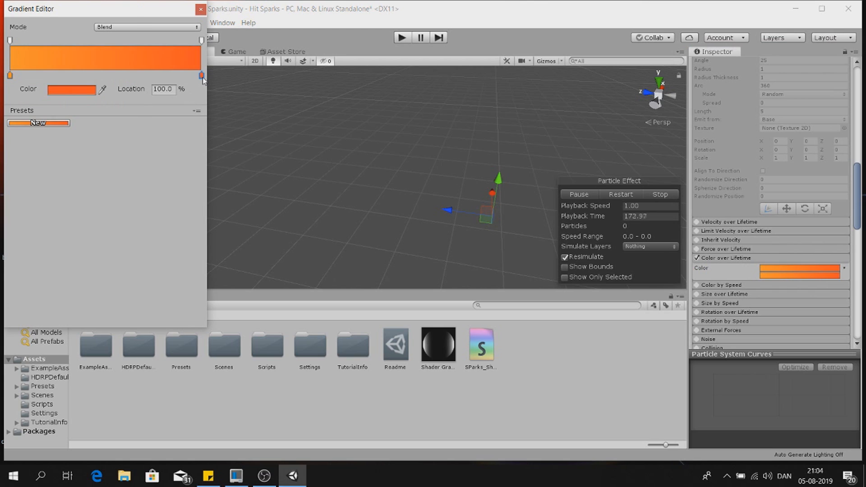
double_click(202, 76)
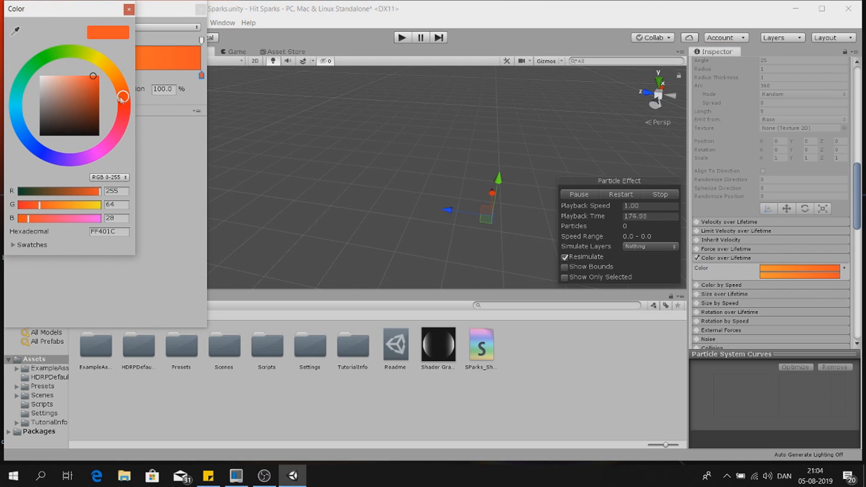
left_click(90, 77)
left_click(129, 9)
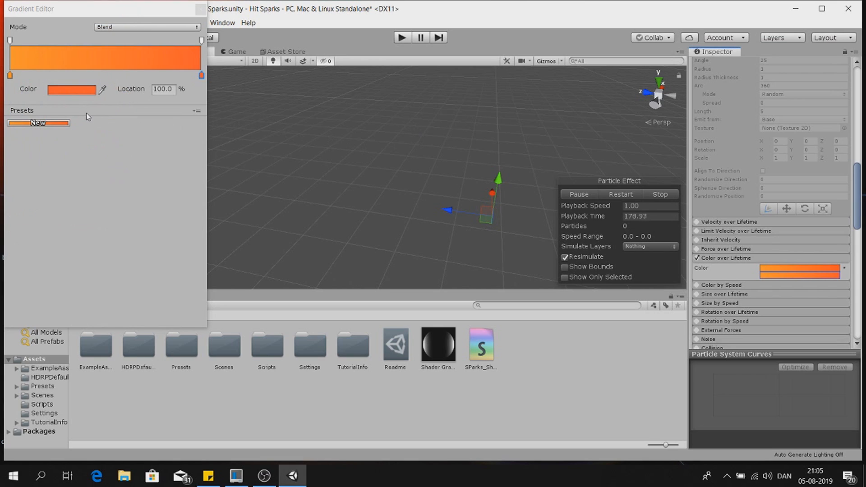
Make the start color key of the second Color over Lifetime gradient a slightly less saturated orange
left_click(11, 75)
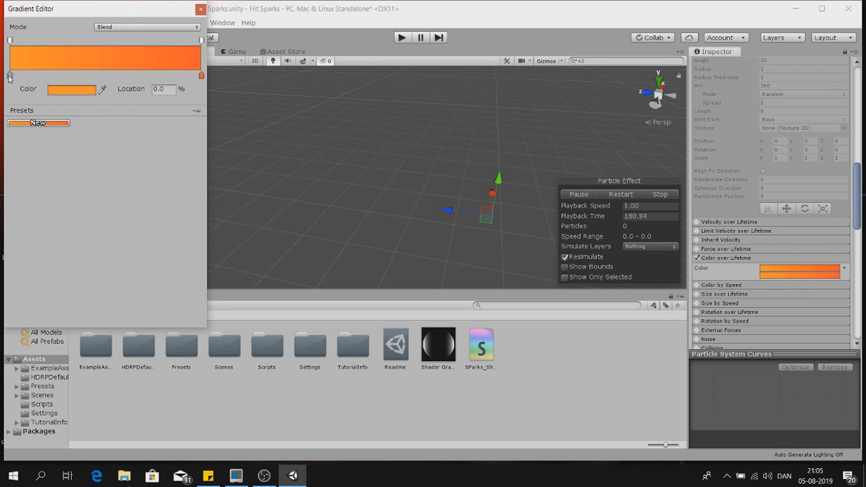
double_click(11, 76)
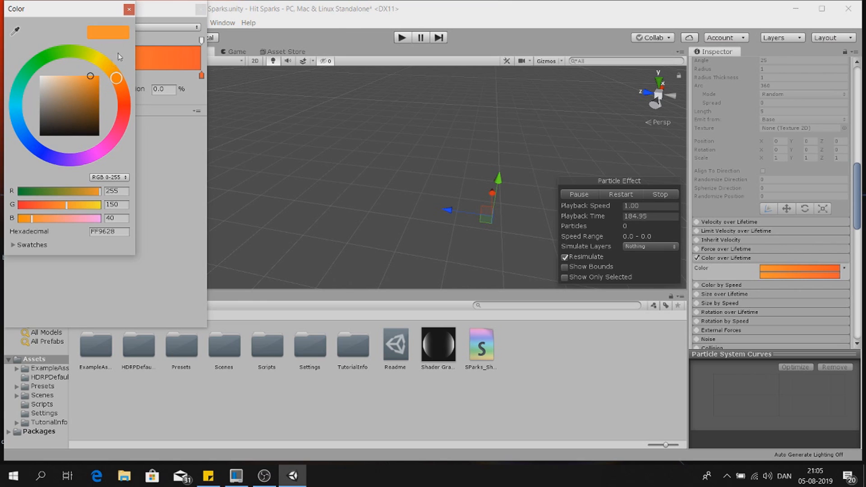
left_click(86, 75)
left_click(129, 9)
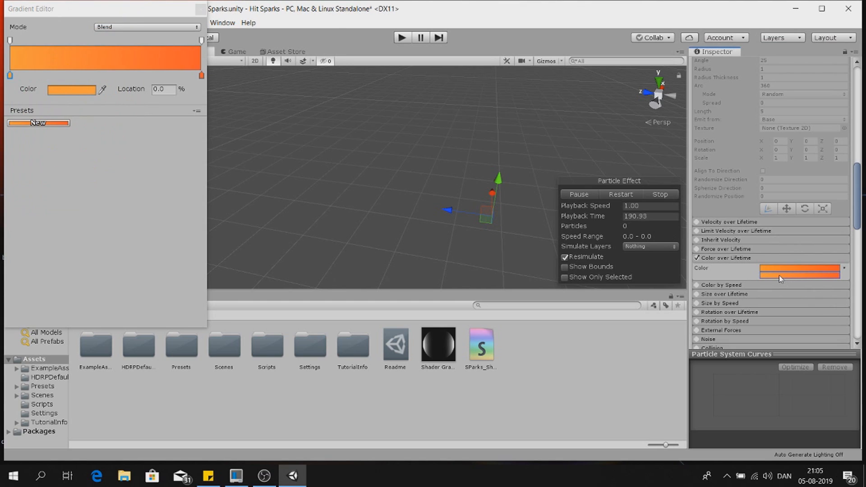
scroll(731, 289, "down", 4)
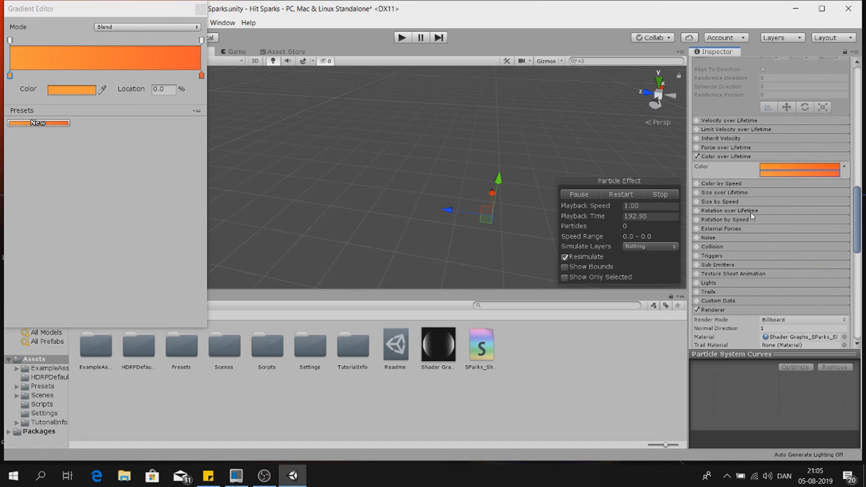
Enable Size over Lifetime on LightBulp and give it the descending linear curve preset
left_click(735, 193)
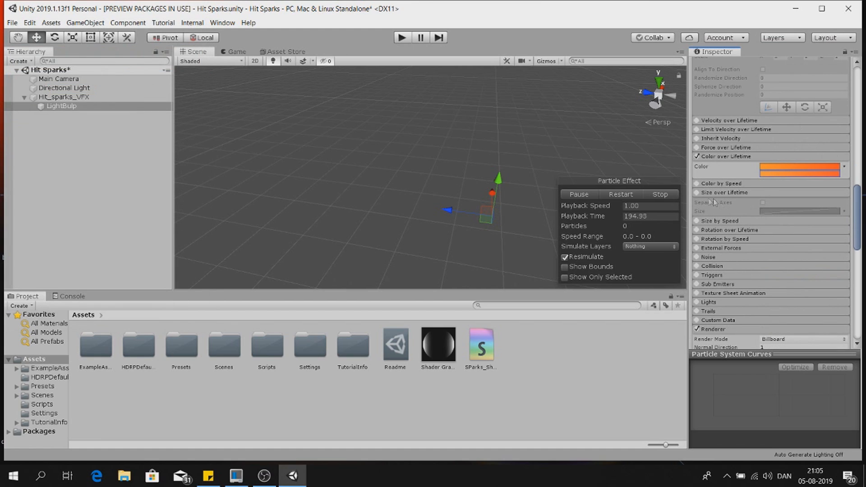
left_click(696, 192)
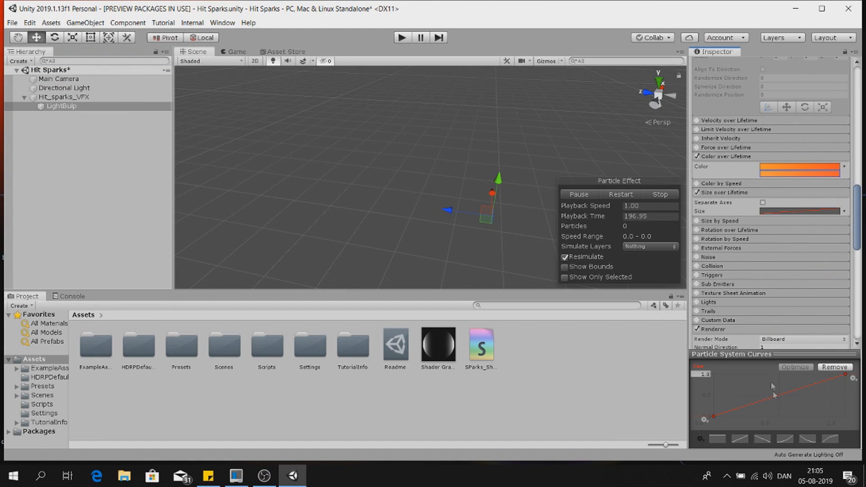
left_click(762, 439)
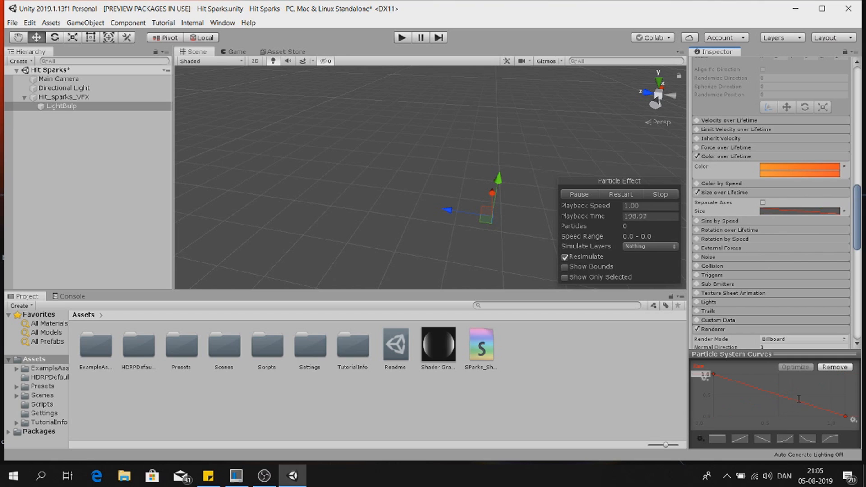
Add a key just past the middle of the Size over Lifetime curve, raise it slightly, and collapse the Size and Color over Lifetime modules
right_click(843, 415)
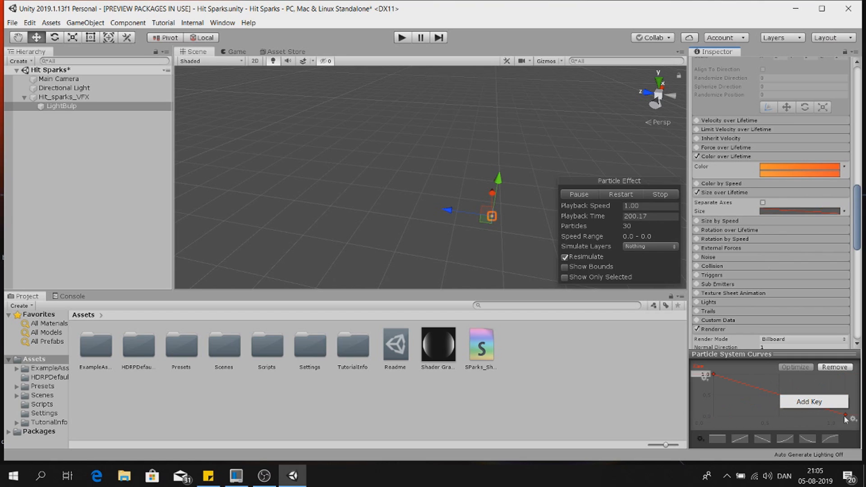
left_click(844, 416)
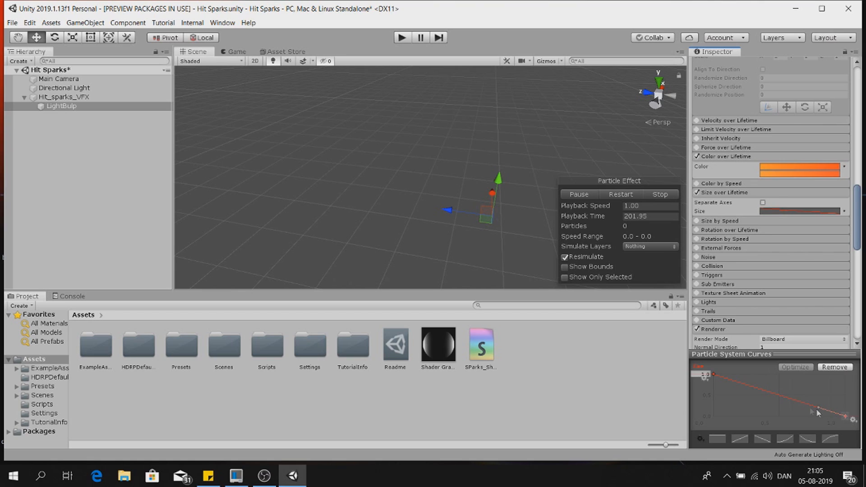
right_click(790, 401)
left_click(802, 405)
left_click_drag(790, 398, 794, 392)
left_click(725, 192)
left_click(726, 156)
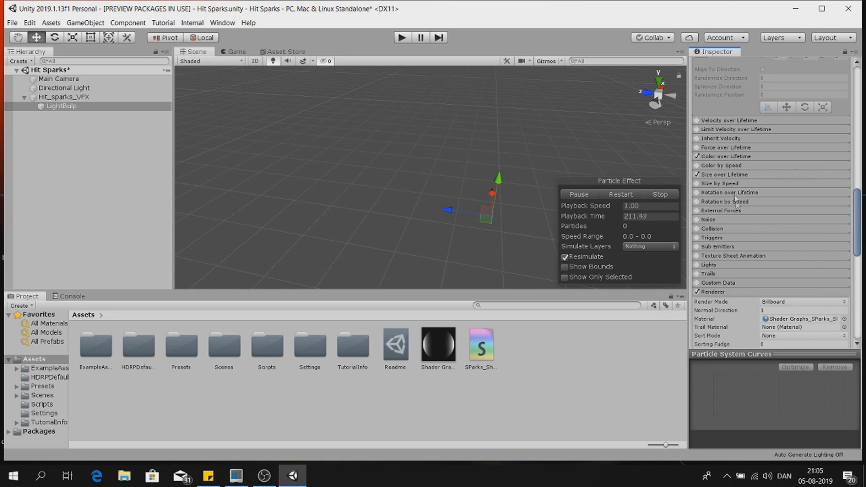
Set the HDR color intensity of the LightBulp particle material to 6
scroll(754, 236, "down", 3)
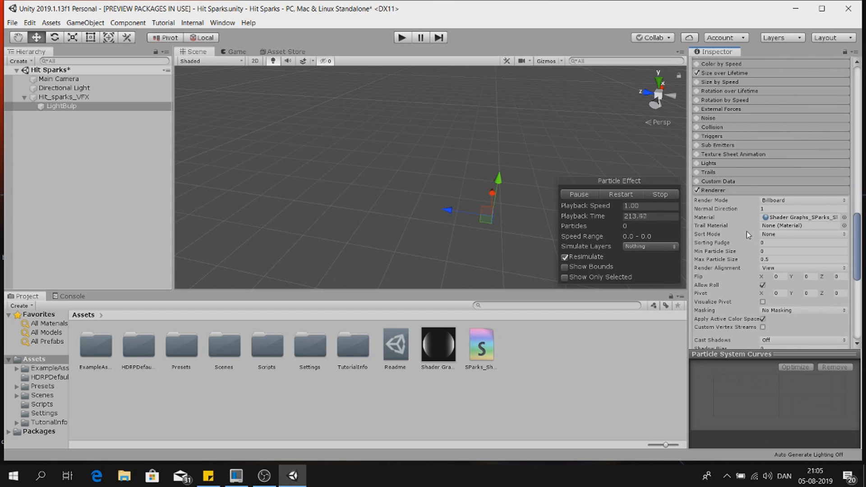
scroll(762, 223, "down", 6)
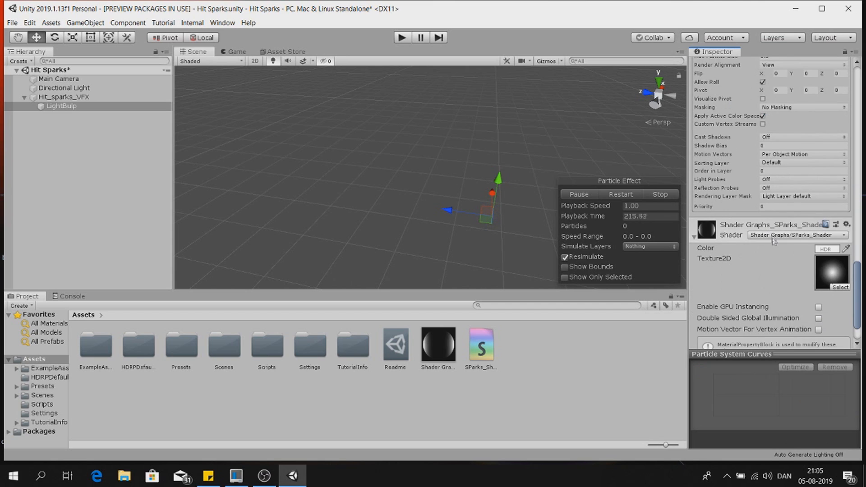
left_click(821, 211)
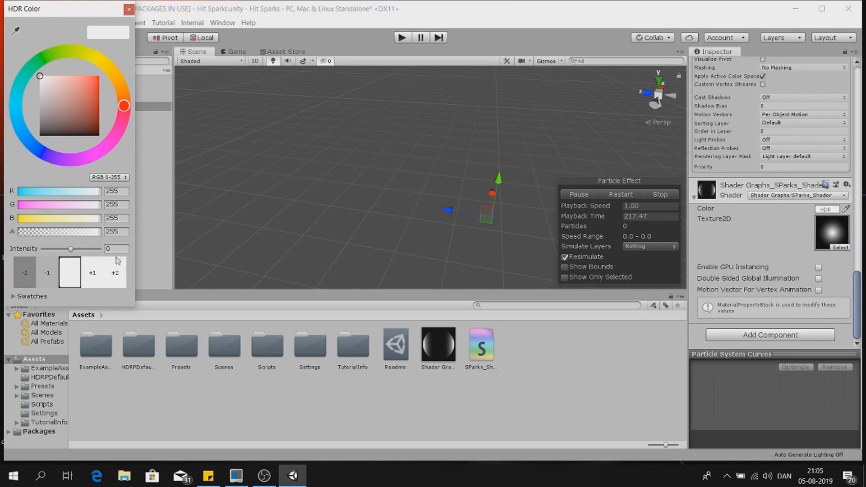
type("6")
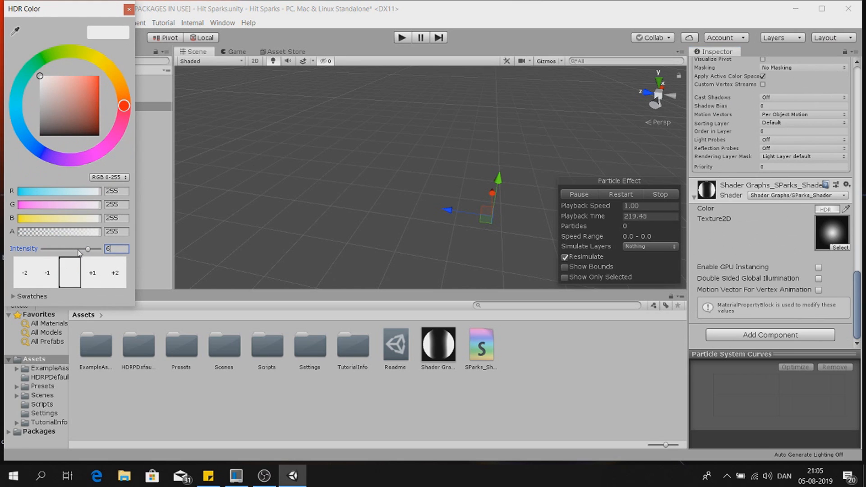
left_click(129, 9)
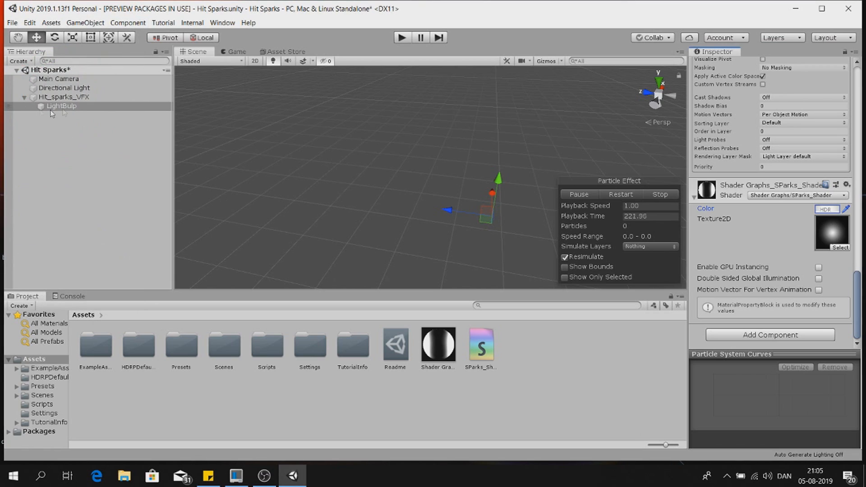
Duplicate LightBulp, make the copy a child of LightBulp, and rename it sparks
left_click(85, 108)
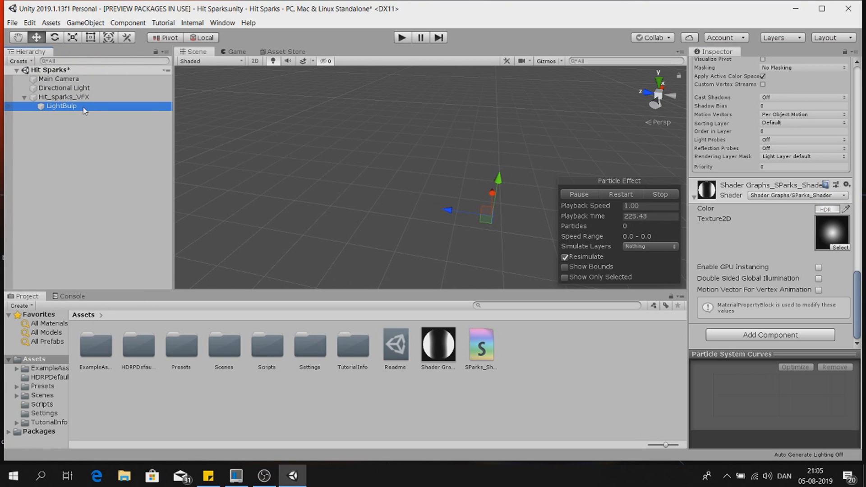
key("ctrl+d")
left_click_drag(70, 116, 75, 108)
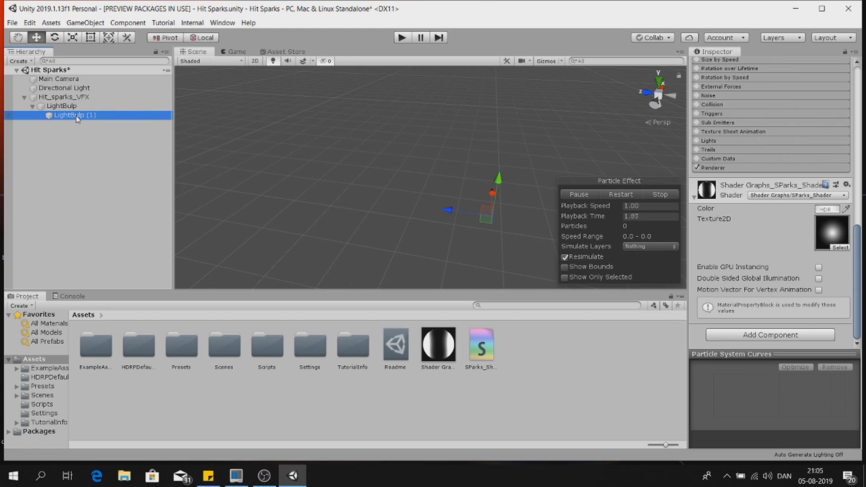
right_click(77, 118)
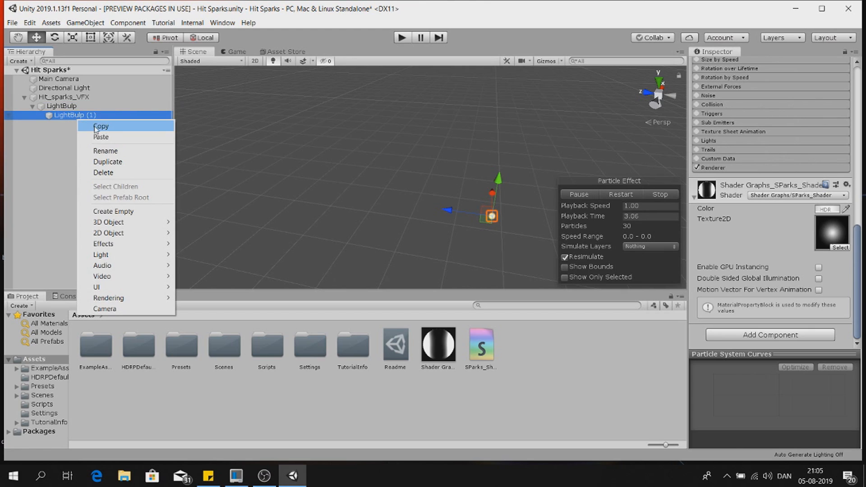
left_click(121, 151)
type("sparks")
key("Return")
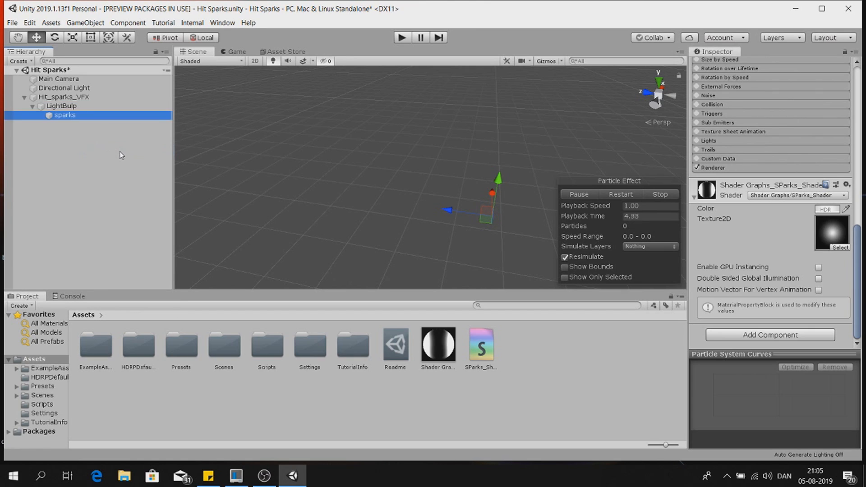
Create another copy of LightBulp, nest it under LightBulp, and rename it Ray
left_click(89, 105)
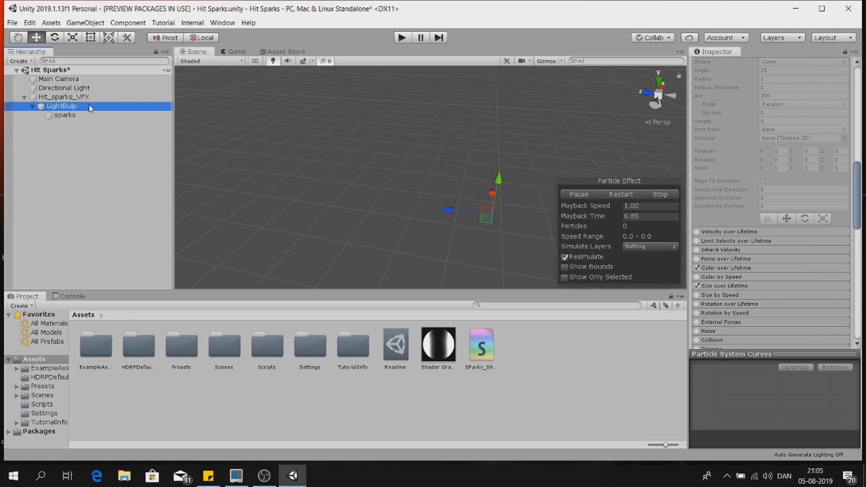
key("ctrl+d")
left_click_drag(77, 125, 89, 107)
right_click(89, 125)
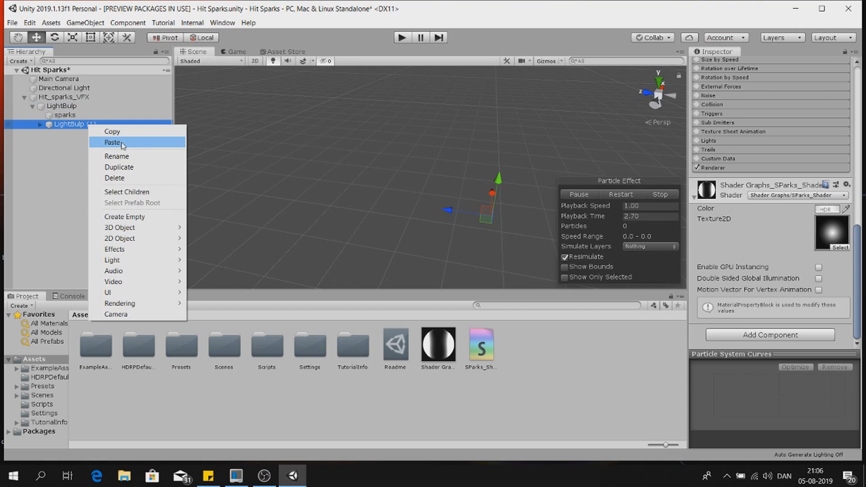
left_click(158, 154)
type("Ray")
key("Return")
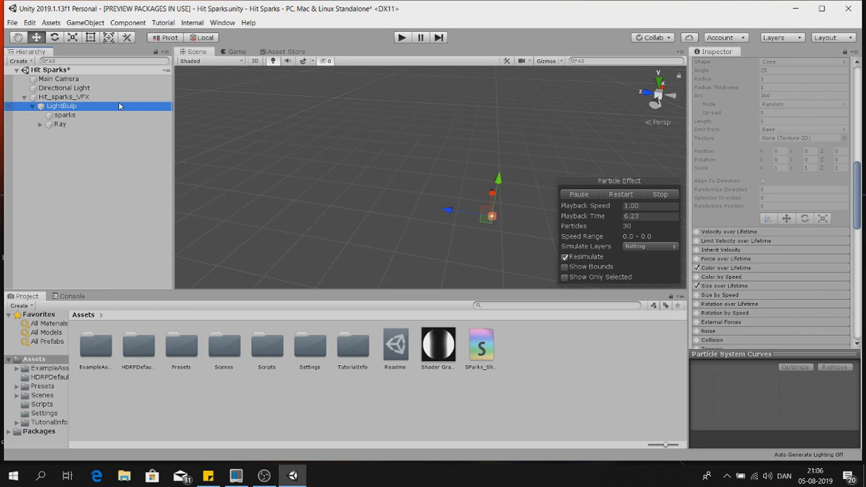
Create a third copy of LightBulp, nest it under LightBulp, and rename it Flash
key("ctrl+d")
left_click_drag(88, 136, 91, 109)
right_click(83, 136)
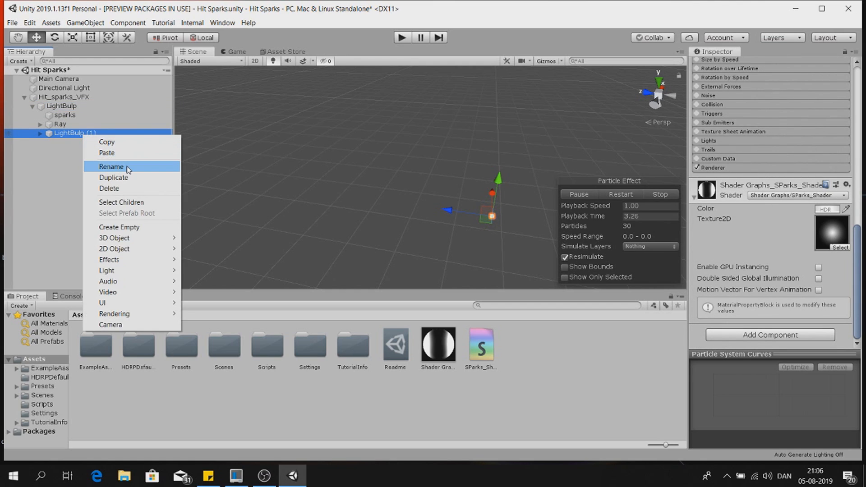
left_click(137, 167)
type("Flash")
key("Return")
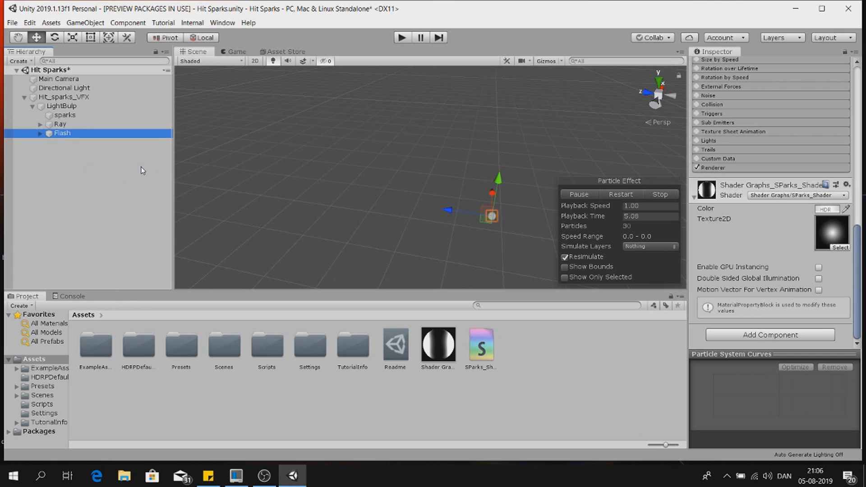
Make the Start Lifetime of sparks random between two constants, 0.5 and 1.3
left_click(92, 117)
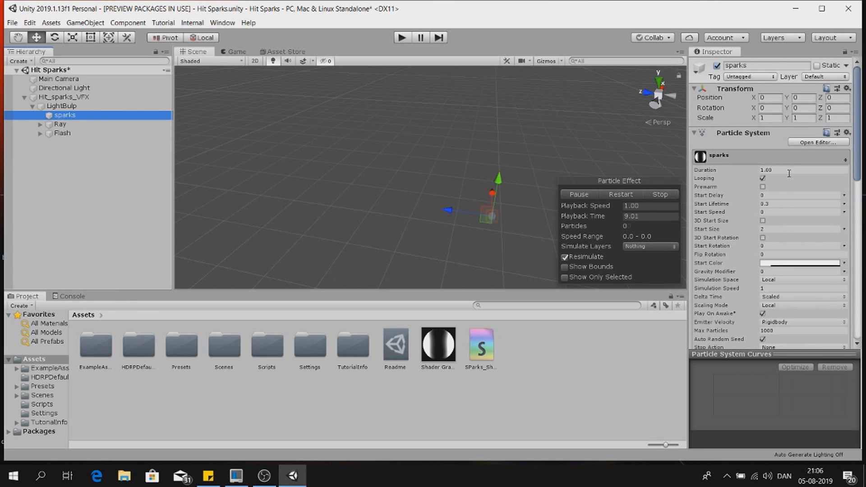
left_click(843, 204)
left_click(833, 236)
left_click(782, 204)
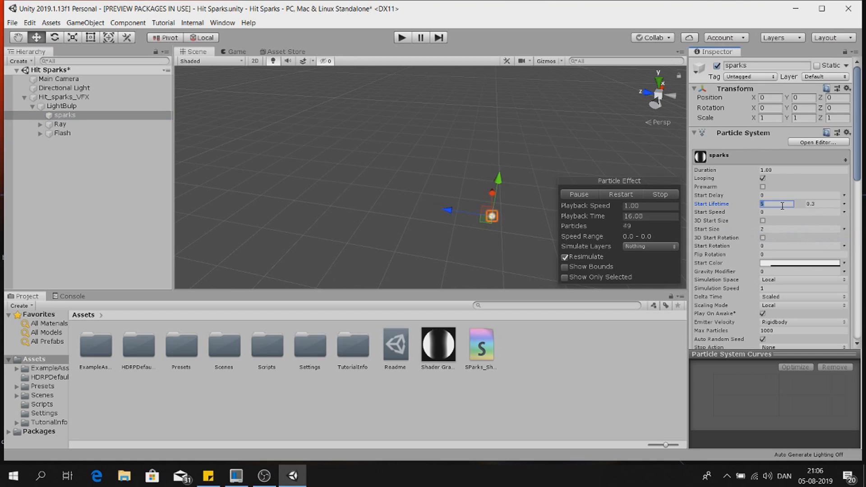
type("0.5")
key("Tab")
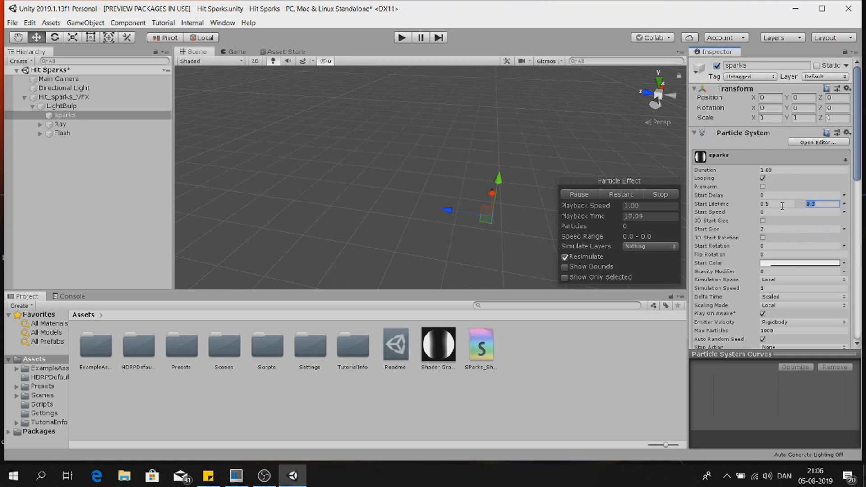
type("1.3")
Make the Start Speed of sparks random between two constants, 1 and 15
left_click(843, 212)
left_click(828, 244)
left_click(780, 212)
type("5")
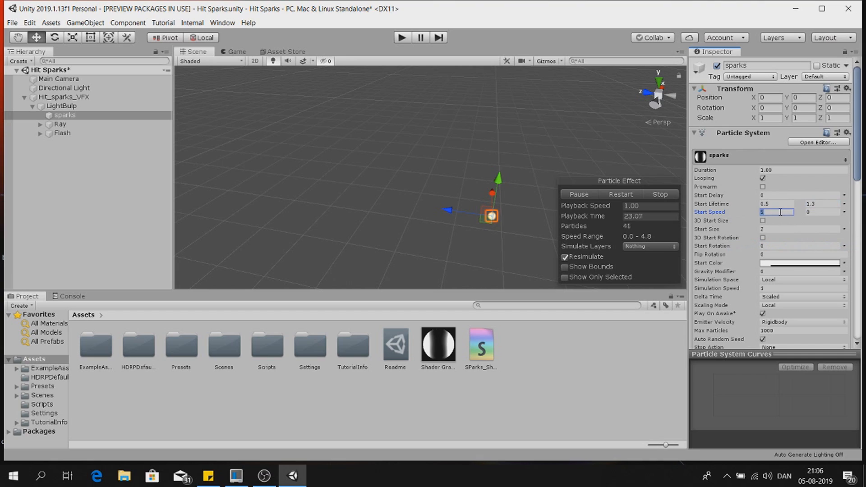
type("1")
key("Tab")
type("15")
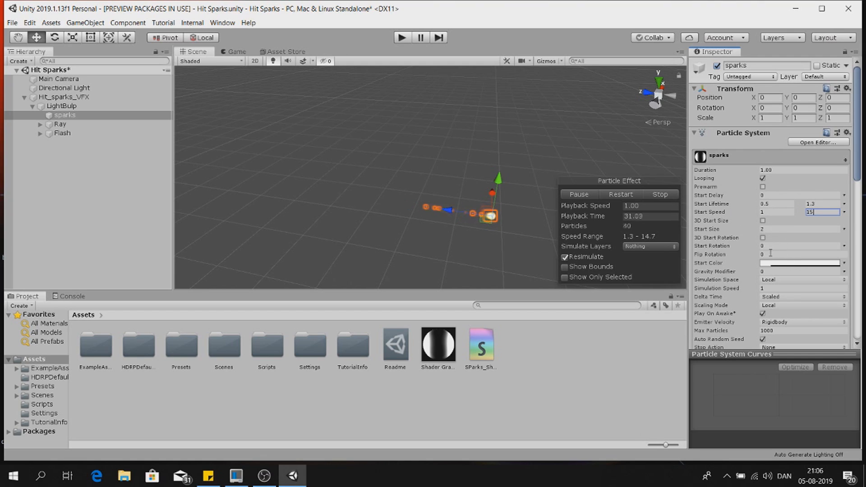
Make the Start Size of sparks random between two constants, 0.05 and 2
left_click(772, 229)
left_click(843, 229)
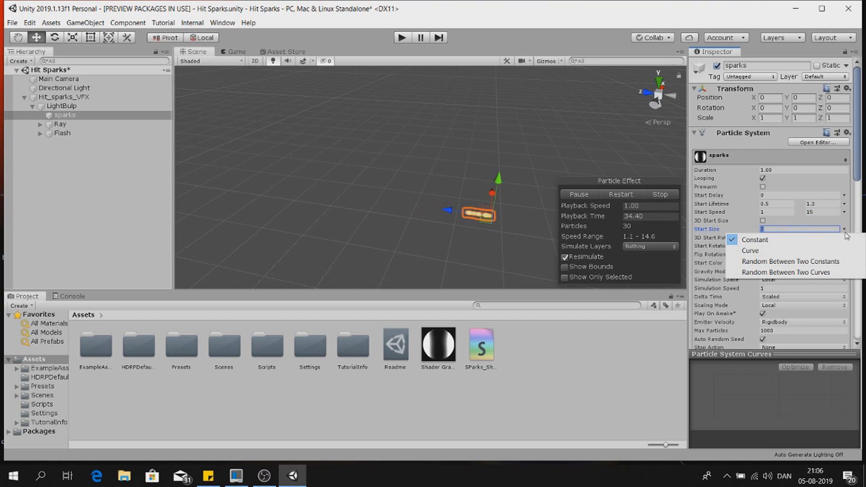
left_click(841, 261)
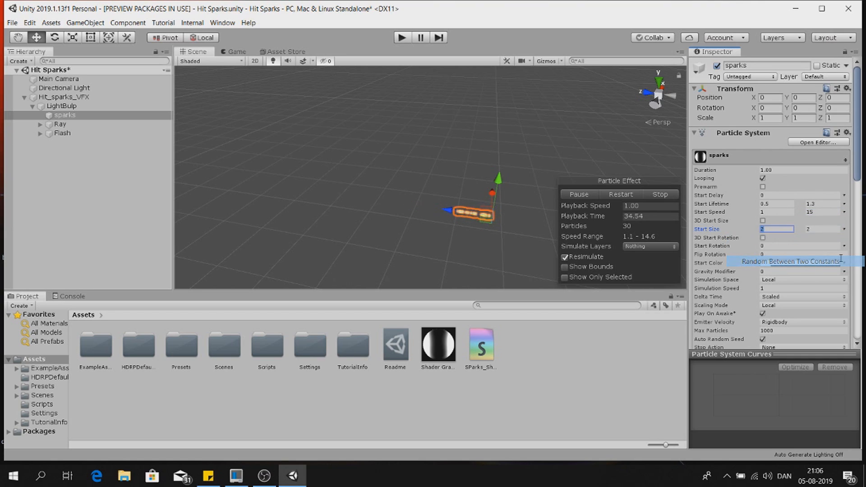
left_click(771, 230)
type("0.05")
key("Tab")
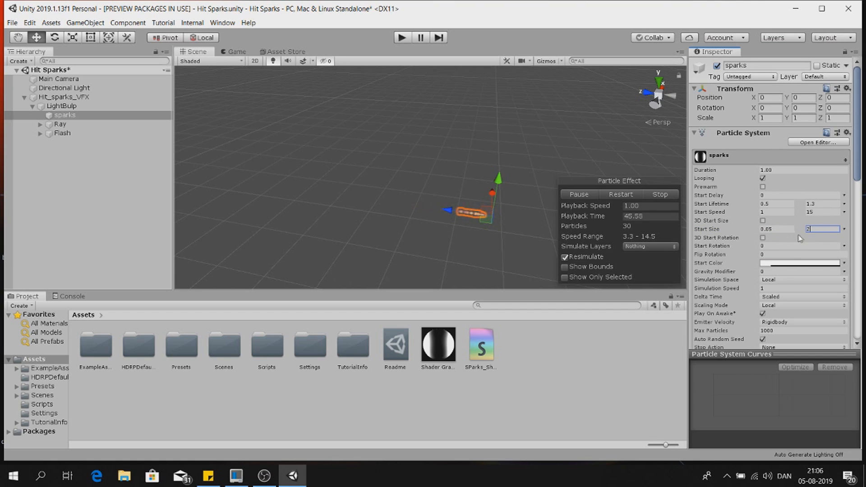
Set the Gravity Modifier of sparks to 1 and its Simulation Space to World
scroll(797, 235, "down", 4)
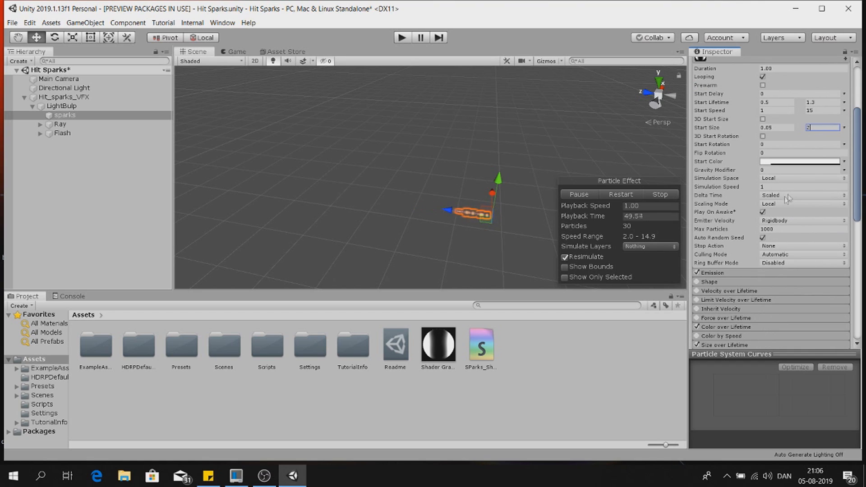
left_click(794, 169)
type("1")
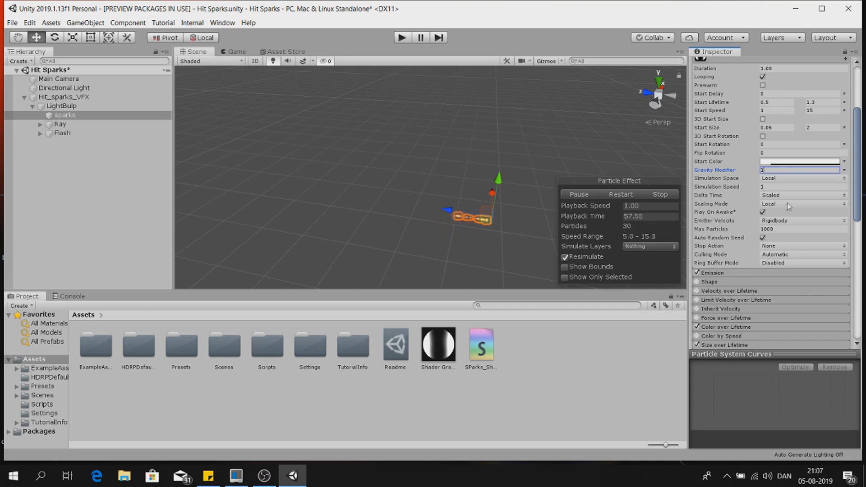
left_click(790, 180)
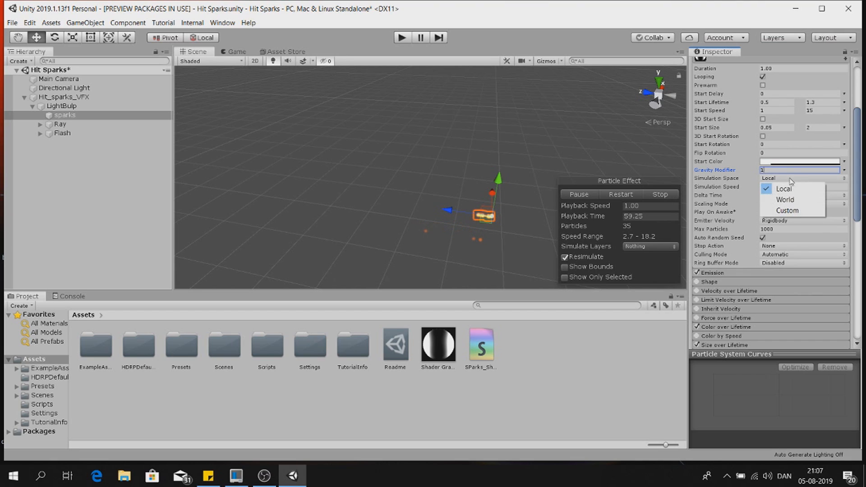
left_click(792, 199)
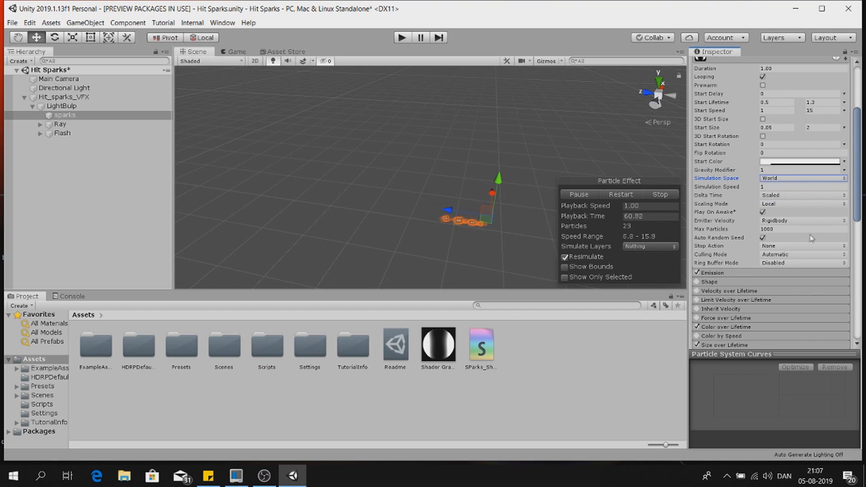
Enable the Shape module on sparks and set the cone's Angle to 60
left_click(739, 273)
scroll(741, 253, "down", 3)
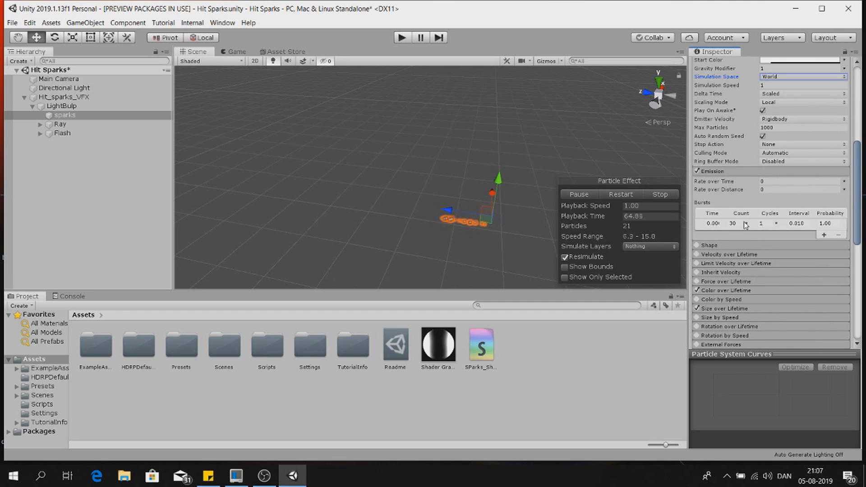
scroll(748, 224, "down", 3)
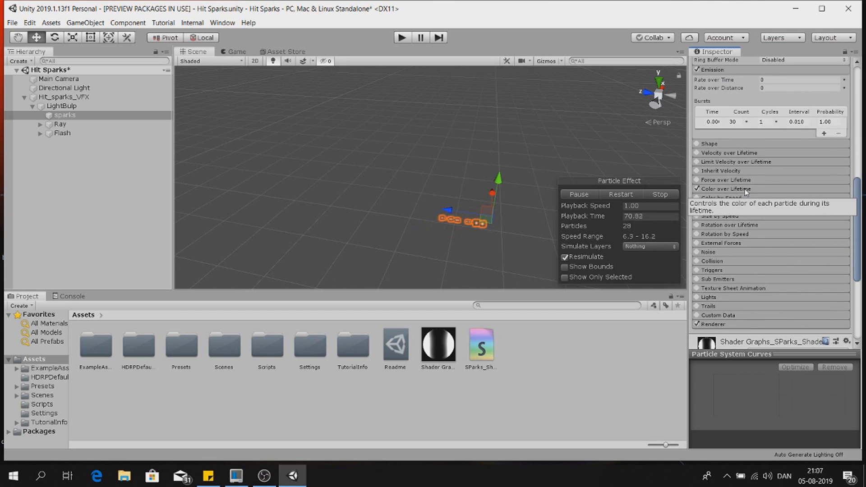
left_click(696, 143)
left_click(728, 143)
left_click(777, 161)
type("60")
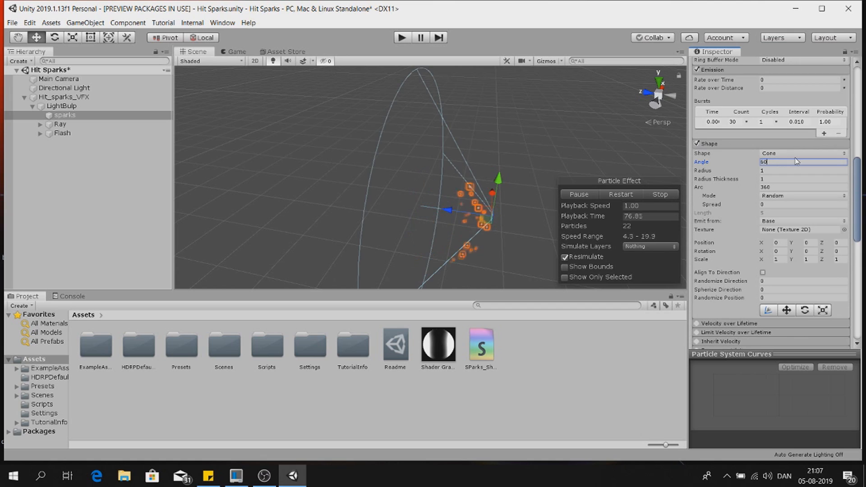
Set the Shape radius of sparks to 0.15 and its Transform X rotation to -90
left_click(782, 169)
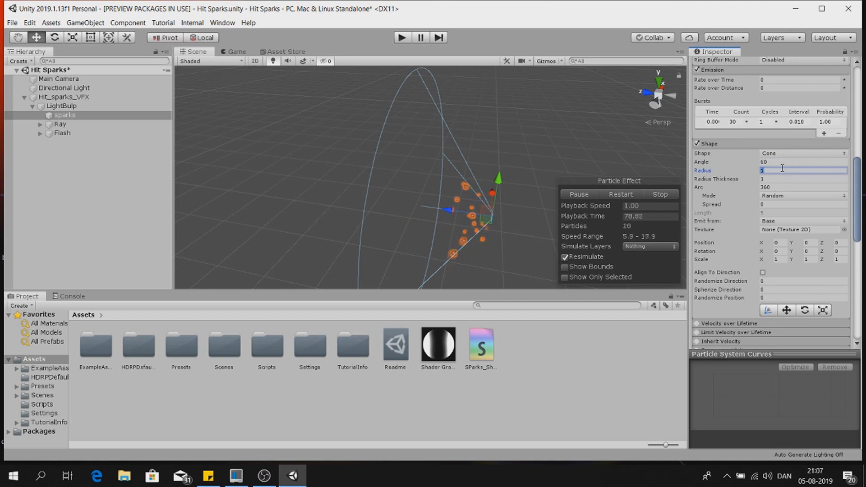
type("0.15")
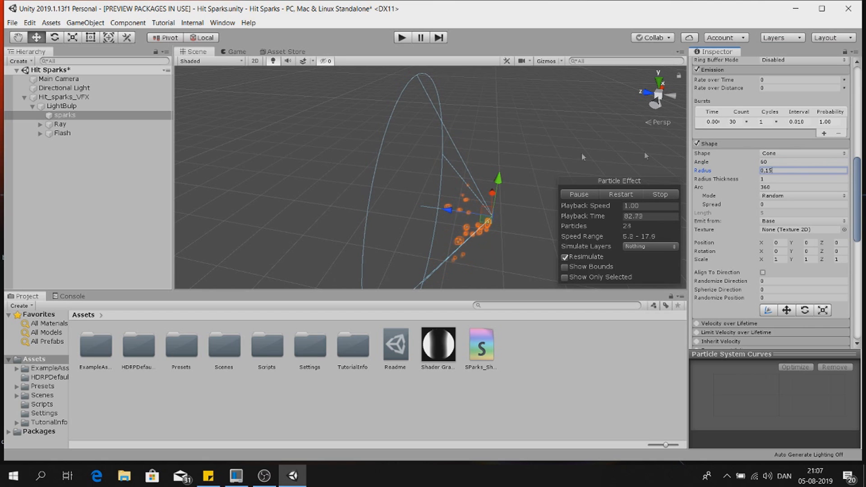
scroll(777, 139, "up", 10)
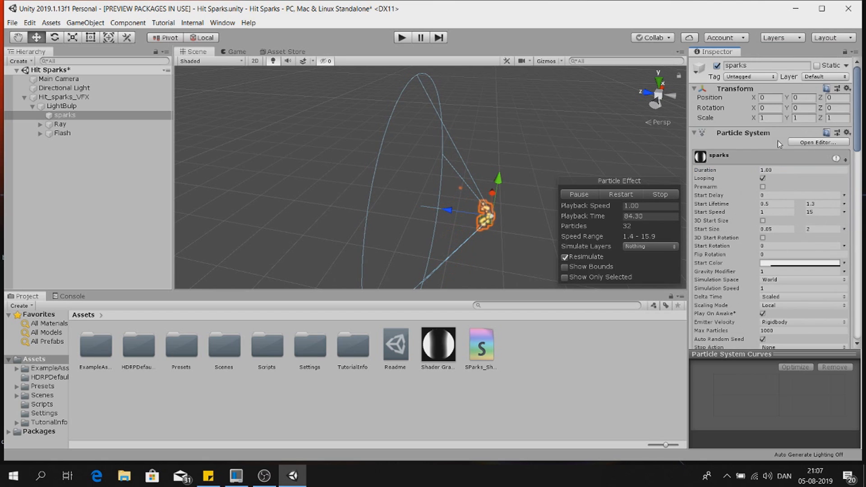
left_click(767, 107)
type("-90")
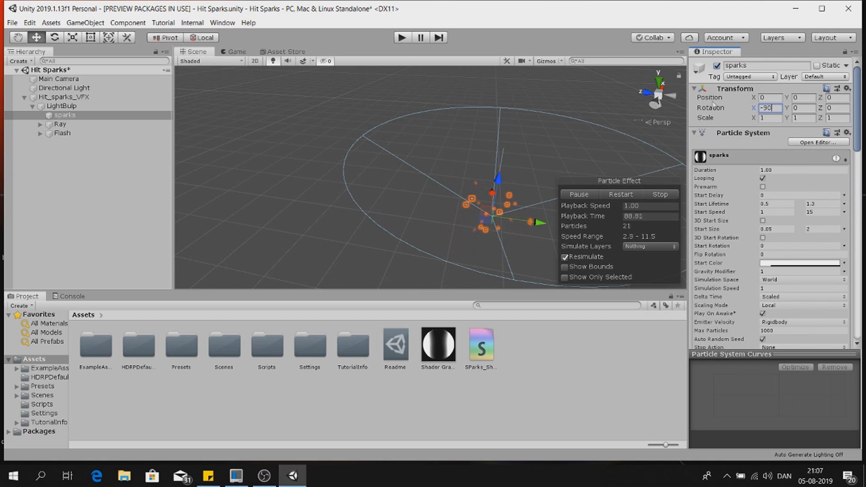
Replace the Size over Lifetime curve of sparks with the preset that falls steeply at first and levels off towards zero
scroll(783, 193, "down", 5)
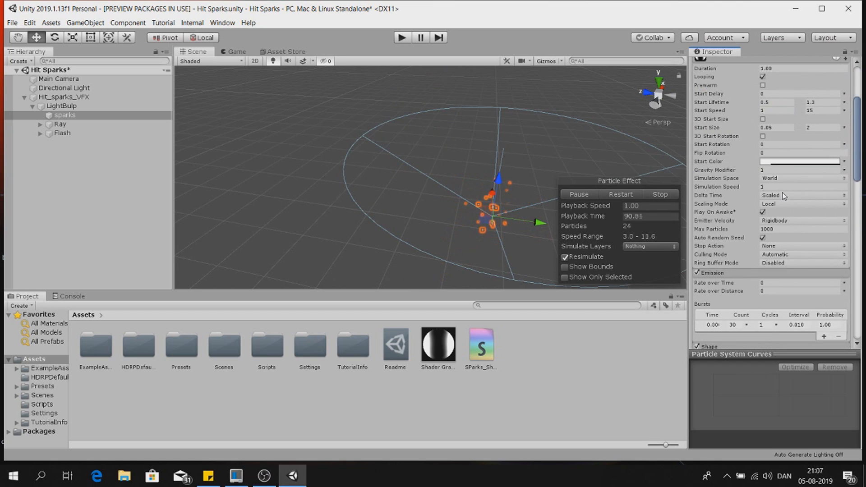
scroll(753, 210, "down", 5)
scroll(753, 210, "down", 5)
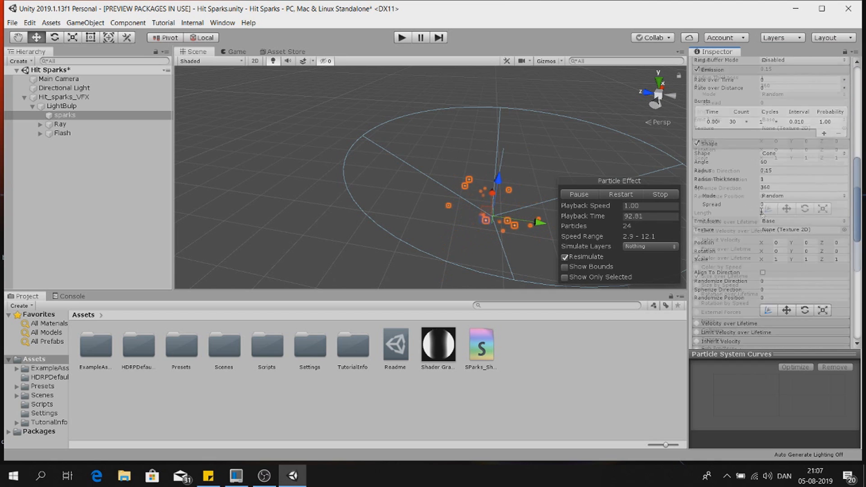
scroll(510, 183, "up", 3)
left_click_drag(509, 182, 469, 58, "alt")
middle_click_drag(442, 171, 382, 139)
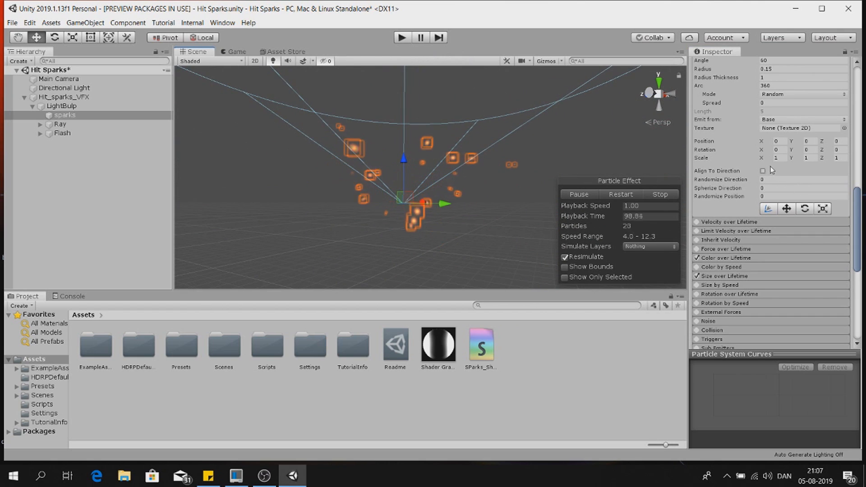
scroll(721, 189, "down", 8)
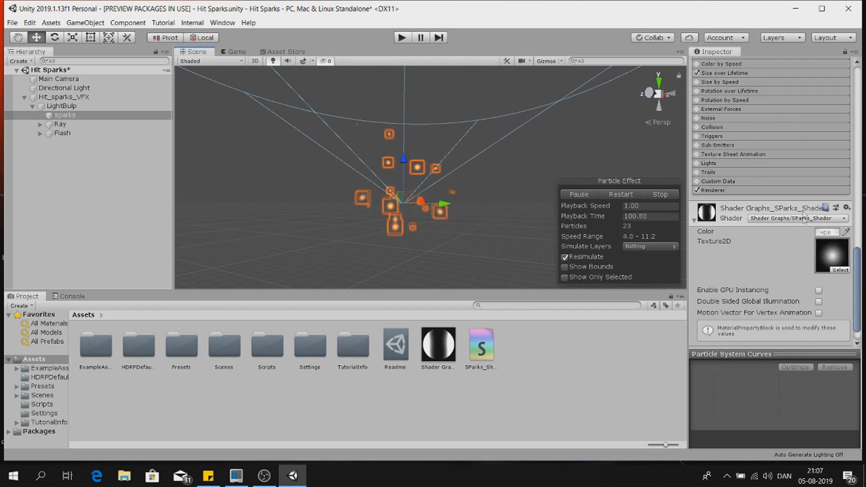
scroll(723, 179, "up", 5)
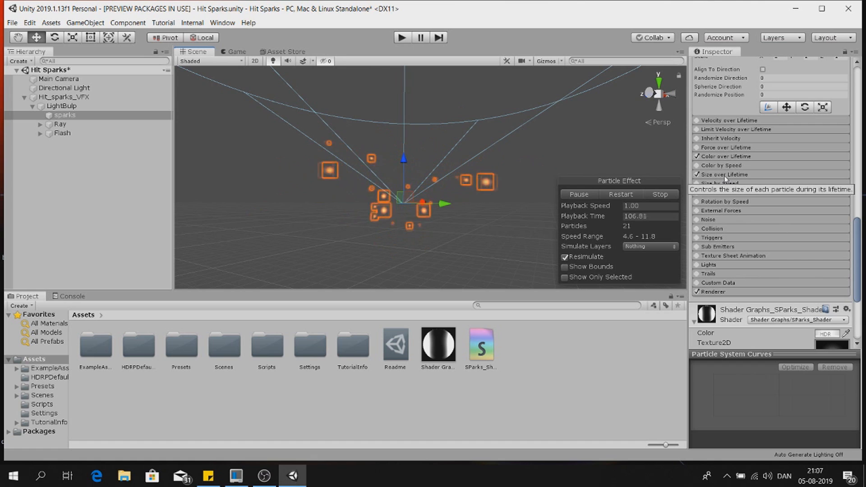
left_click(727, 176)
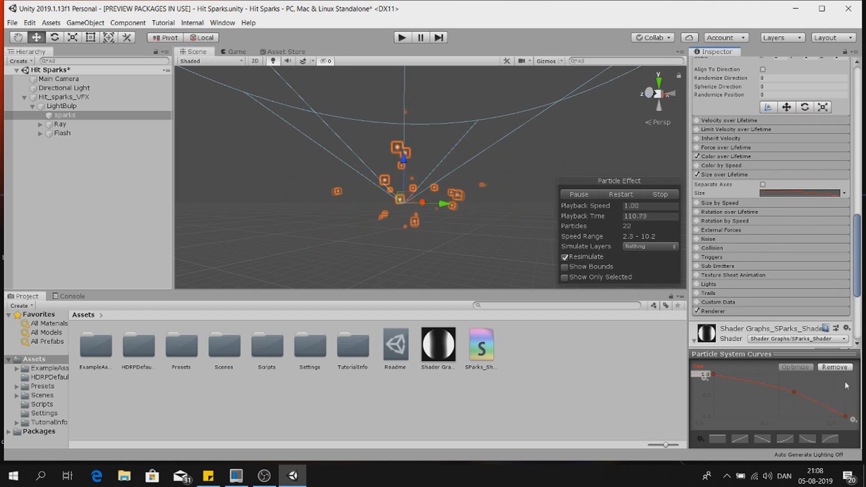
left_click_drag(790, 391, 761, 397)
left_click(809, 439)
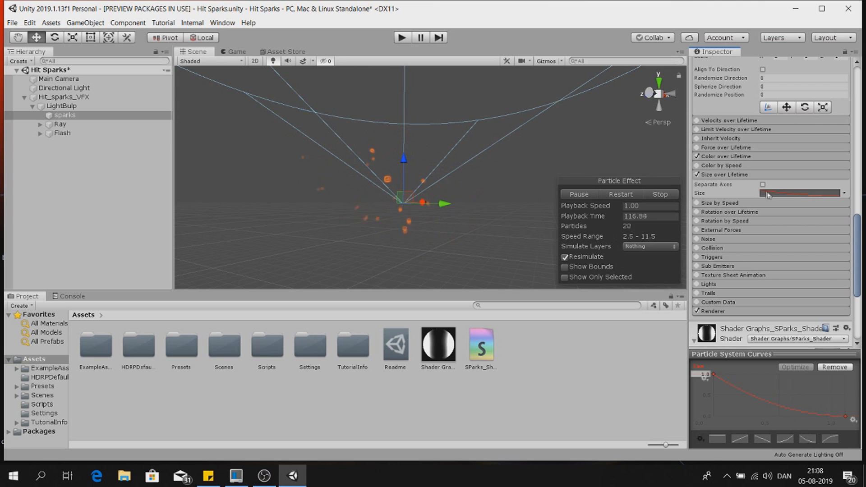
left_click(739, 175)
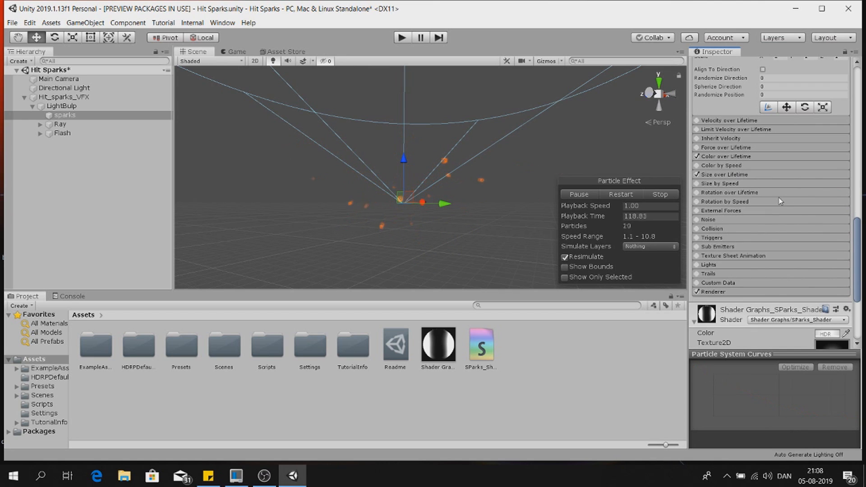
Set the Render Mode of sparks to Stretched Billboard and check the effect in the Game view
scroll(781, 202, "down", 5)
left_click(724, 190)
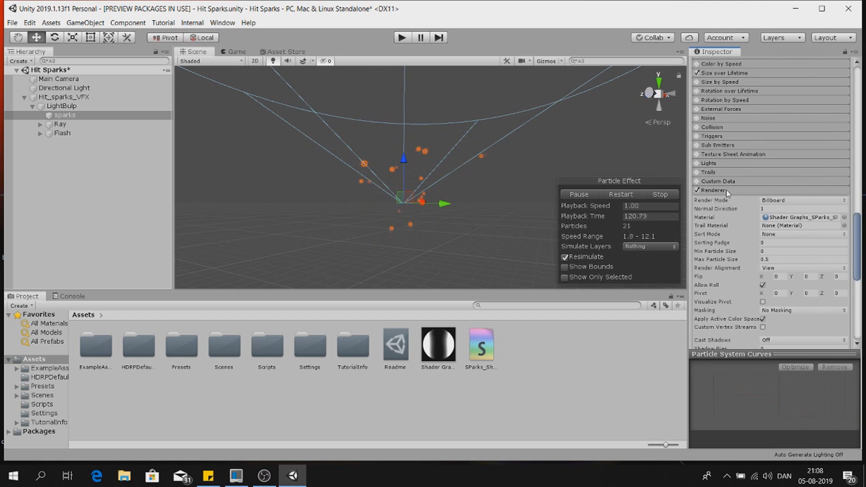
left_click(727, 191)
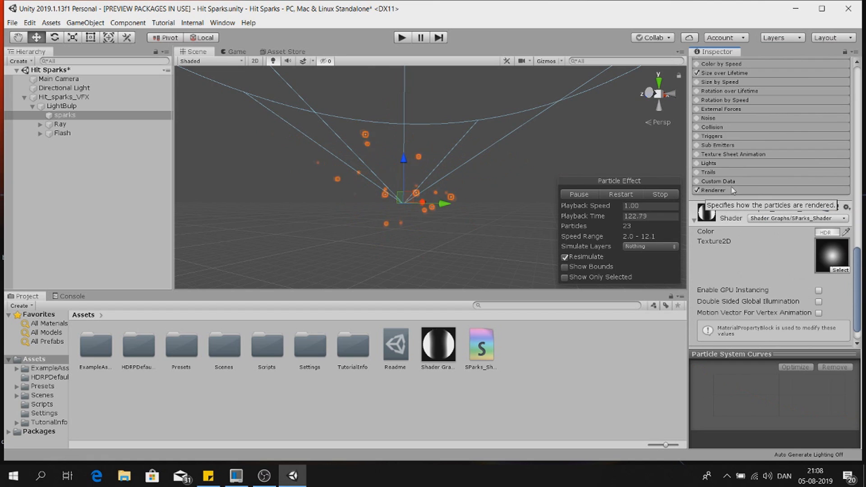
scroll(757, 171, "up", 5)
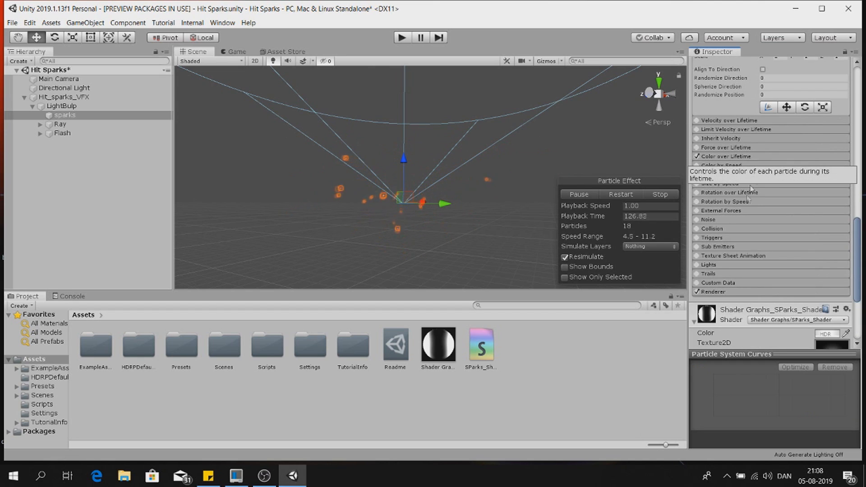
left_click(710, 292)
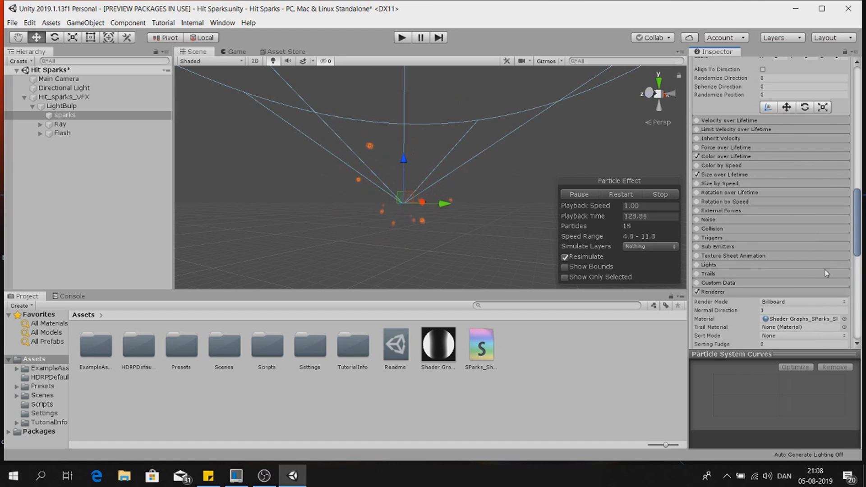
scroll(826, 274, "down", 5)
left_click(775, 200)
left_click(824, 222)
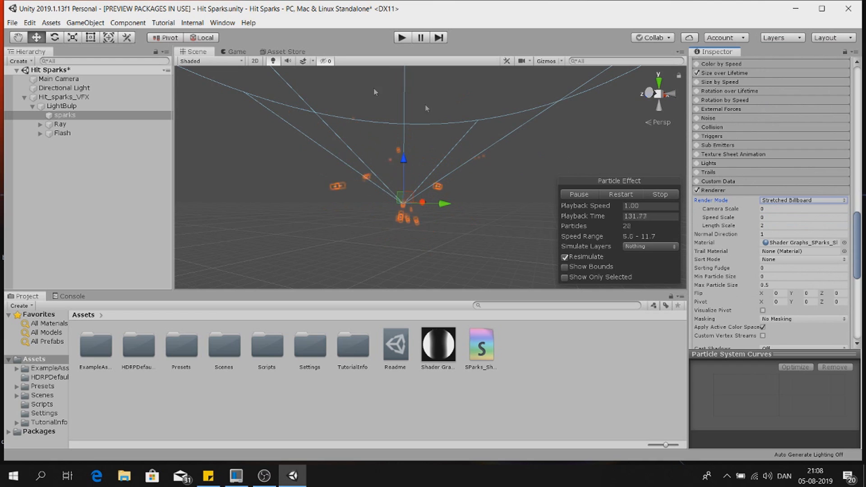
left_click(236, 52)
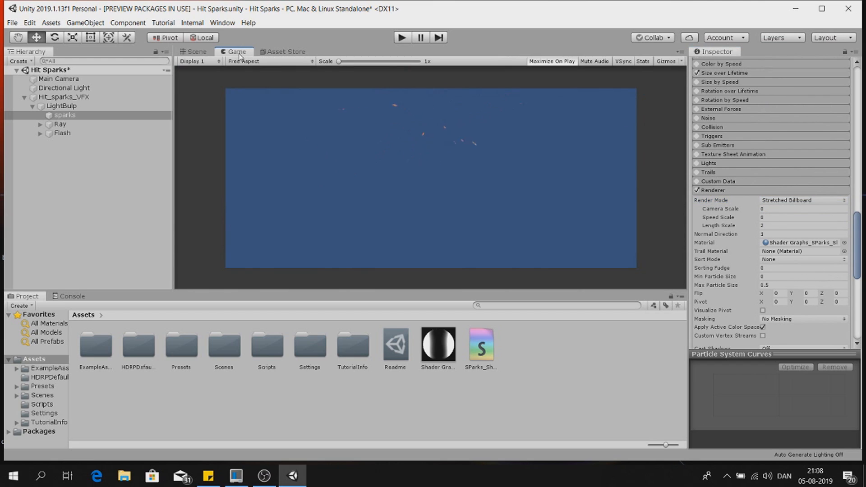
left_click(193, 51)
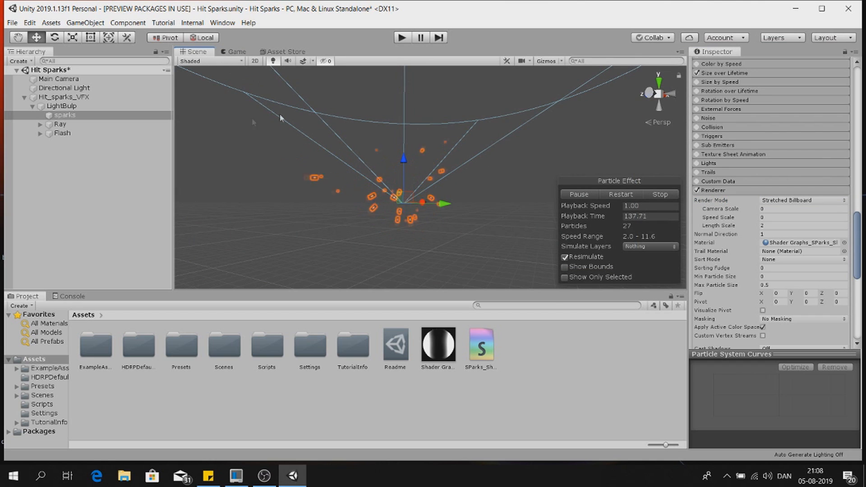
Make the Start Lifetime of Ray random between two constants, 0.2 and 0.4
left_click(115, 124)
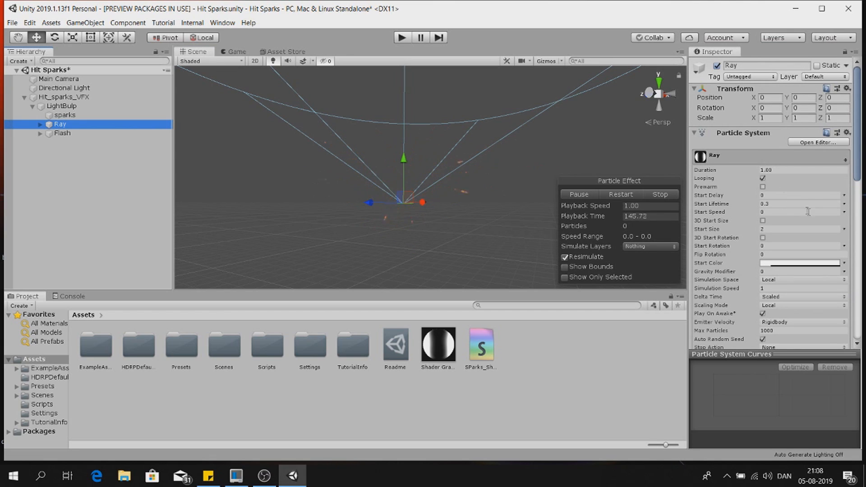
left_click(844, 205)
left_click(760, 235)
left_click(782, 203)
type("0.2")
key("Tab")
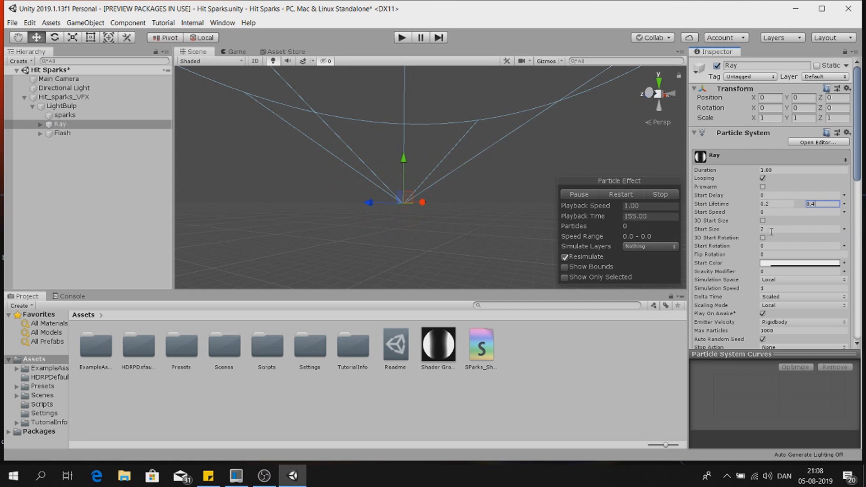
Enable 3D Start Size on Ray, random between two constants, with first values of 3.5 for X and 0.25 for Y
left_click(762, 220)
left_click(844, 229)
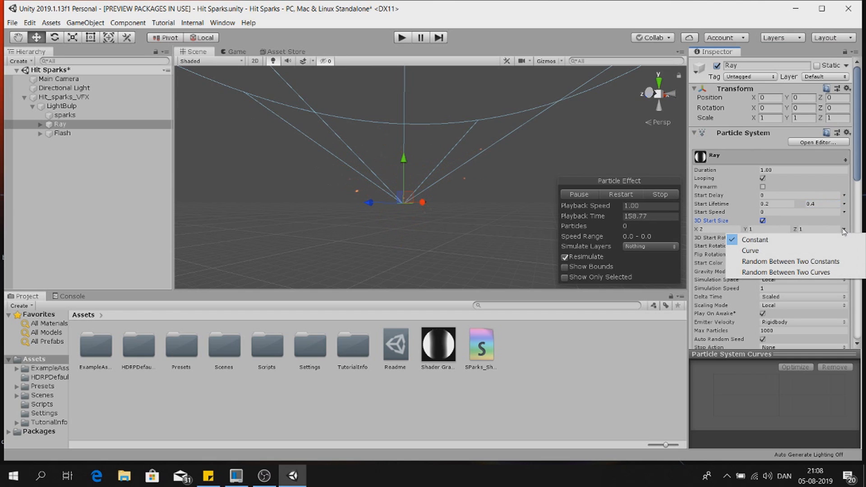
left_click(834, 259)
left_click(727, 231)
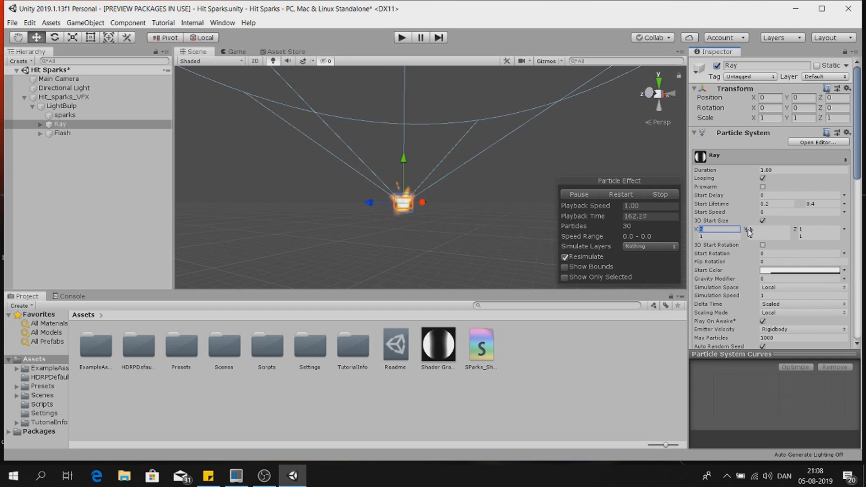
type("3.5")
key("Tab")
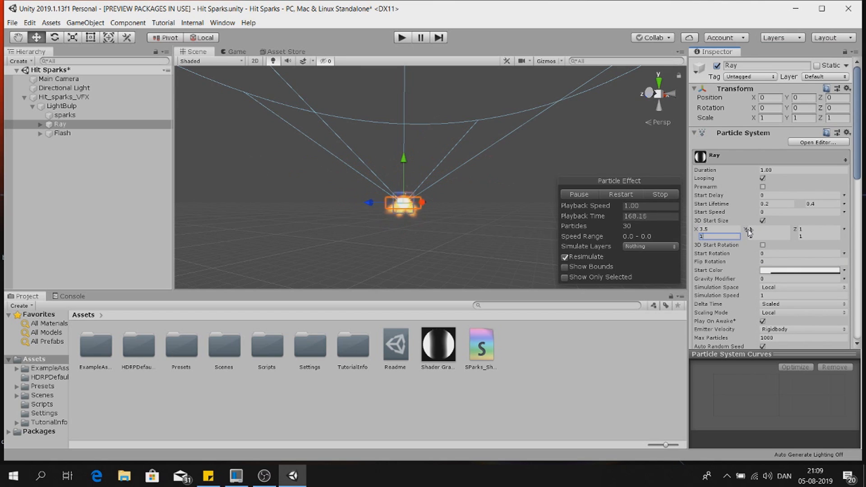
left_click(763, 229)
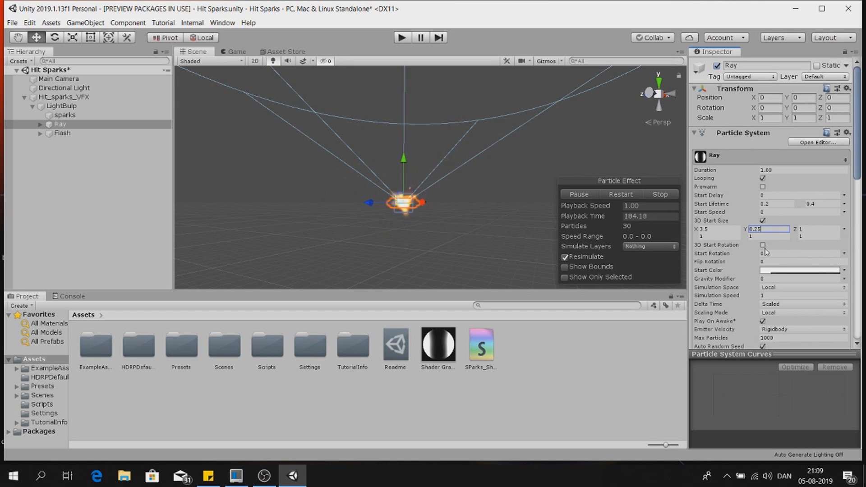
Make the Start Rotation of Ray random between 360 and -360, and set Flip Rotation to 1
left_click(843, 254)
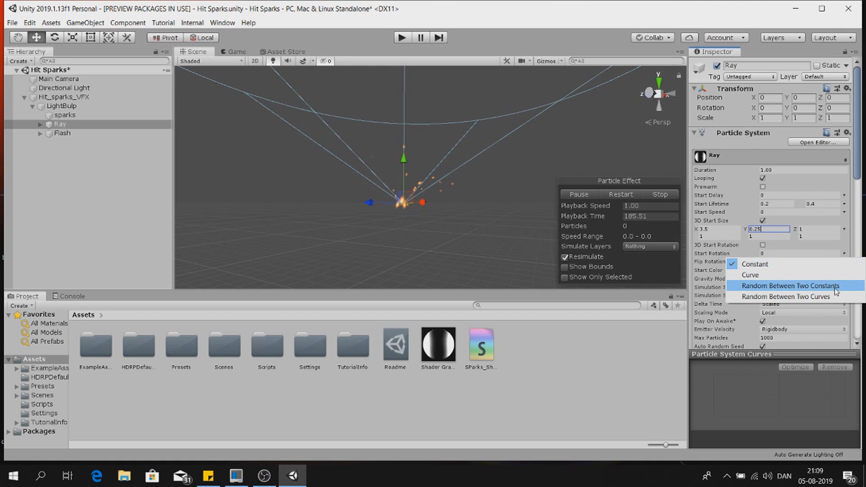
left_click(774, 286)
left_click(781, 253)
type("360")
left_click(806, 253)
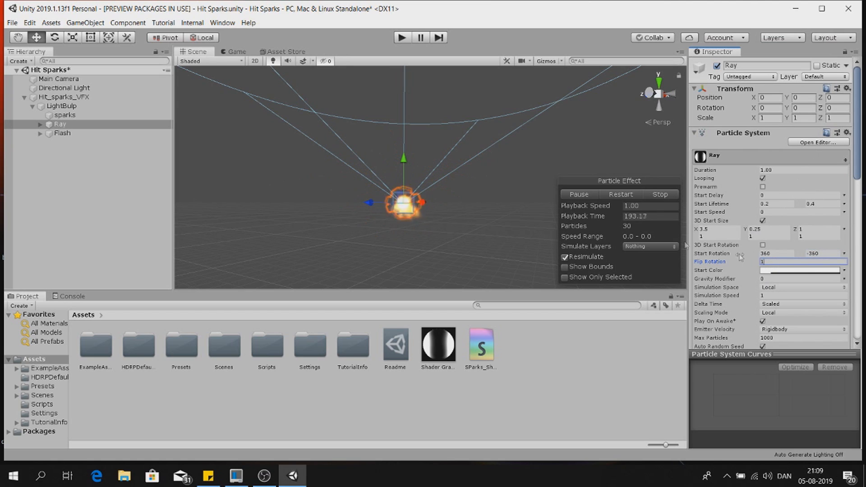
Set the particle count of Ray's emission burst to 10
scroll(762, 277, "down", 5)
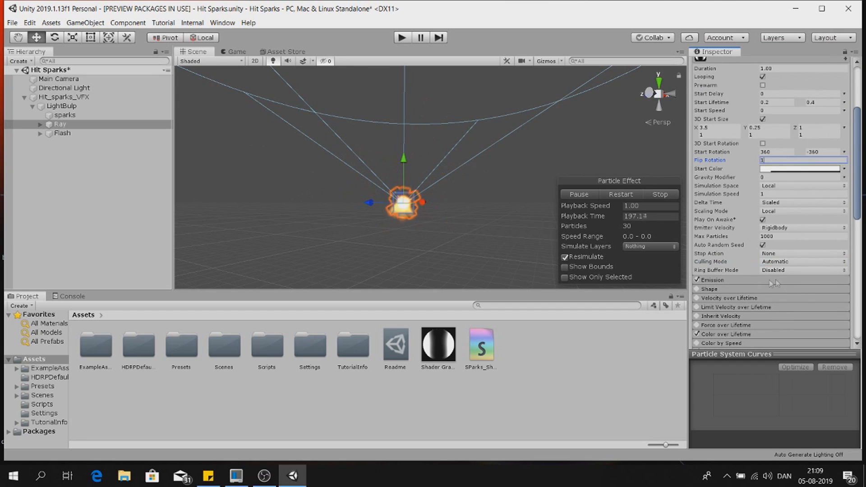
left_click(761, 279)
left_click(741, 332)
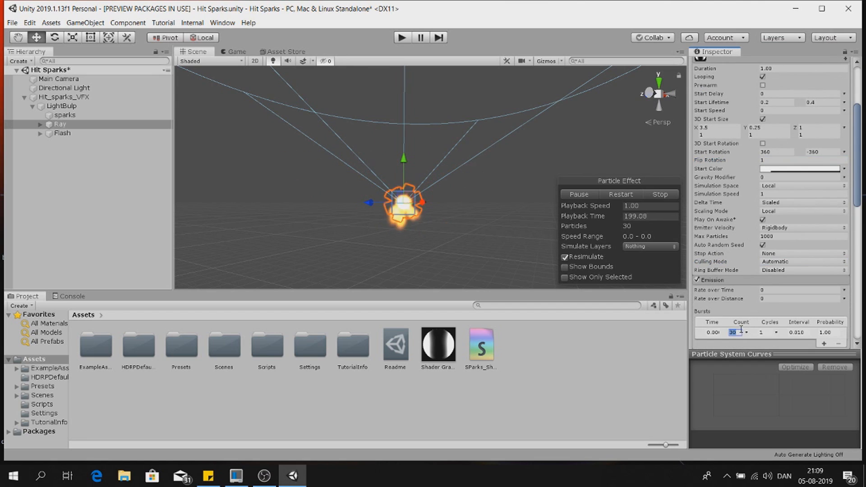
type("10")
Deactivate the sparks object
left_click(65, 115)
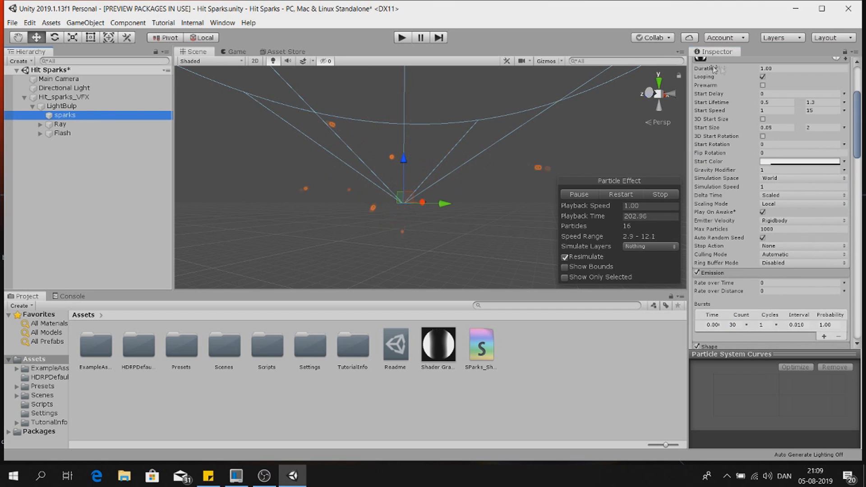
scroll(713, 69, "up", 3)
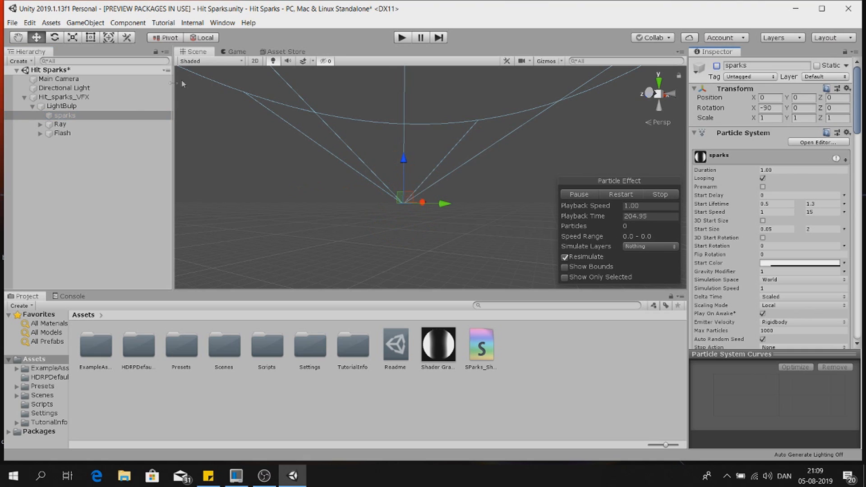
left_click(103, 109)
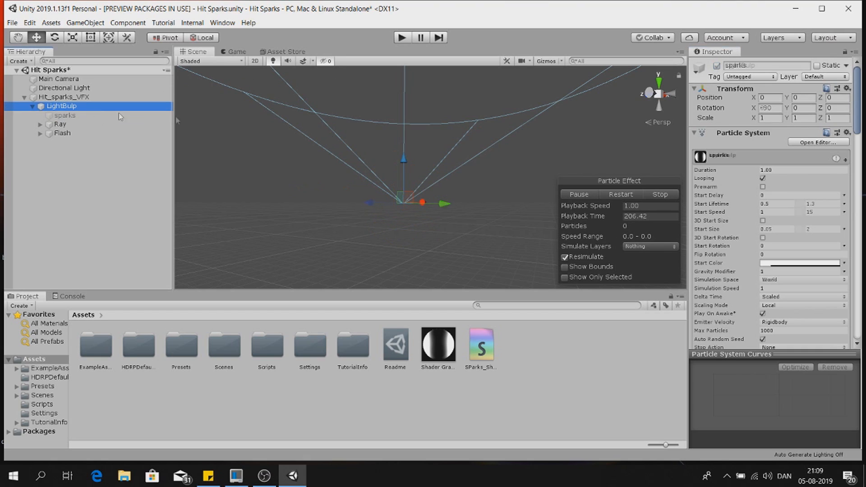
left_click(717, 66)
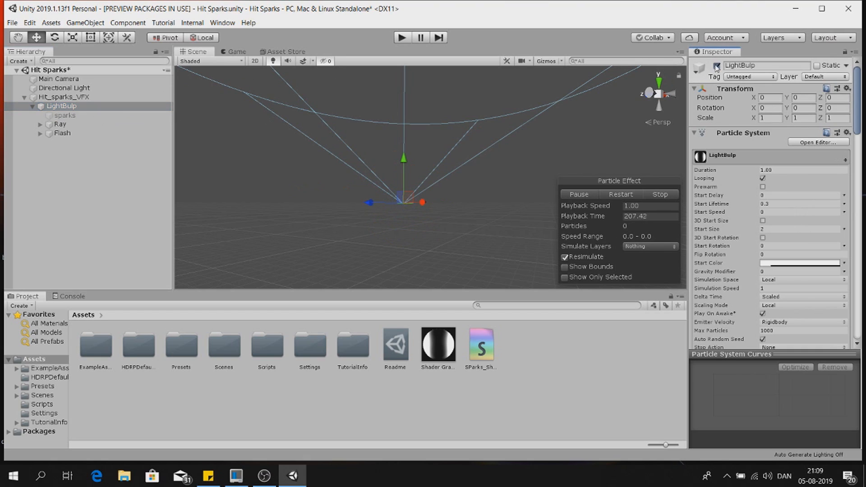
left_click(63, 125)
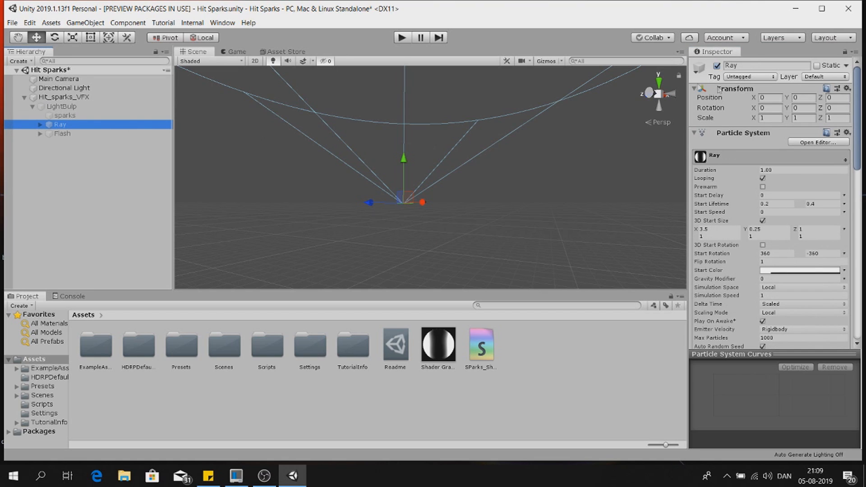
left_click(94, 106)
left_click(716, 66)
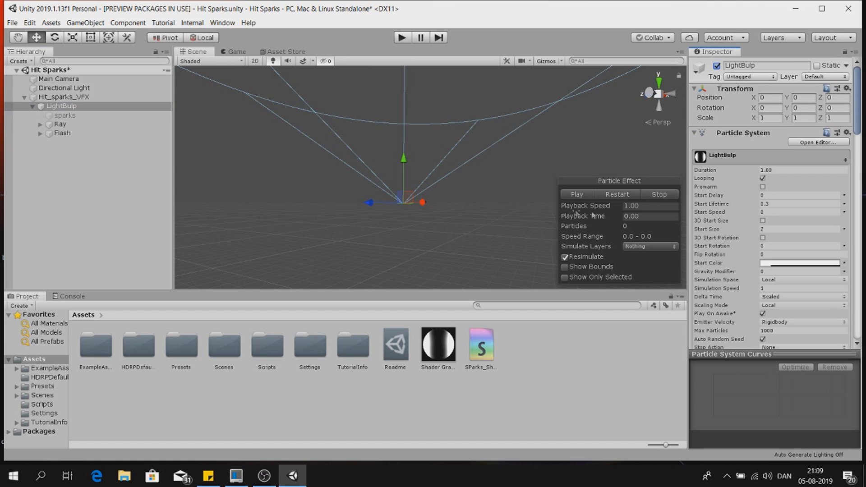
Play the effect preview and set the starting color of Ray's Color over Lifetime gradient to white
left_click(578, 195)
right_click_drag(444, 188, 461, 163)
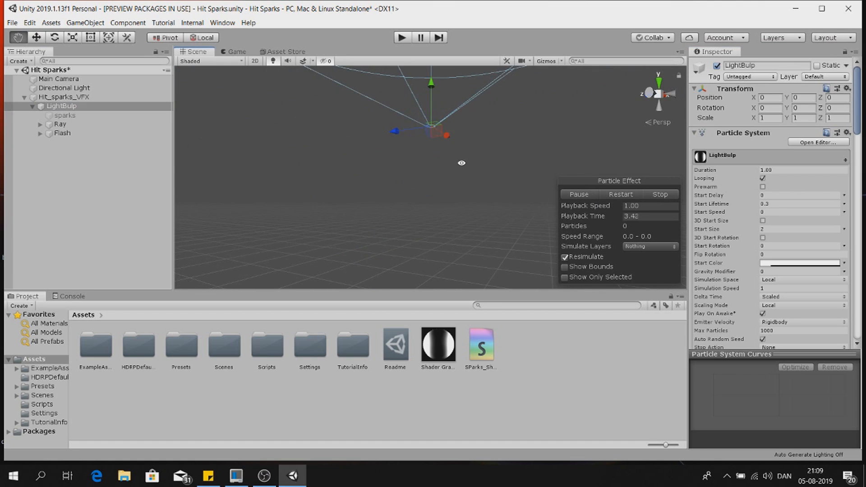
left_click(60, 124)
scroll(815, 269, "down", 10)
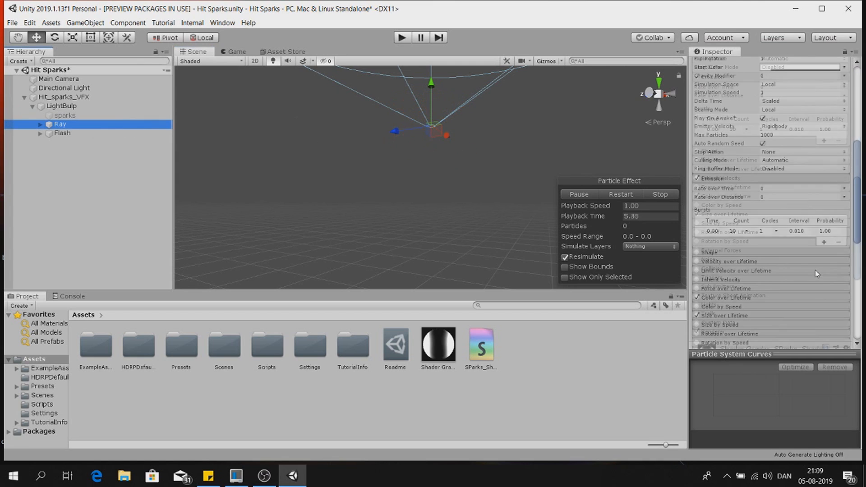
scroll(750, 269, "down", 5)
scroll(735, 251, "up", 5)
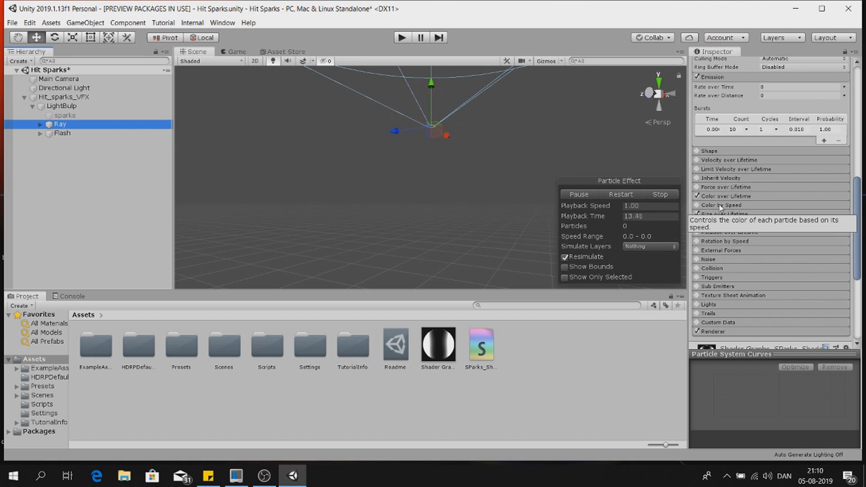
left_click(750, 198)
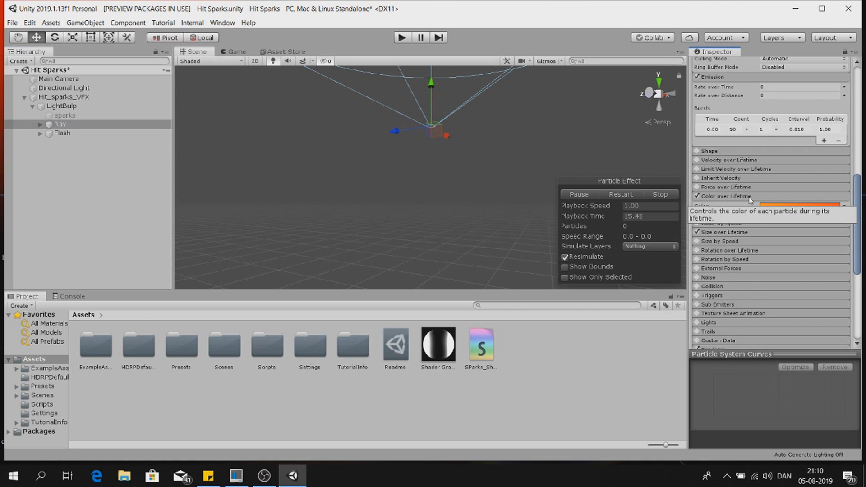
left_click(843, 206)
left_click(827, 213)
left_click(798, 206)
left_click(71, 91)
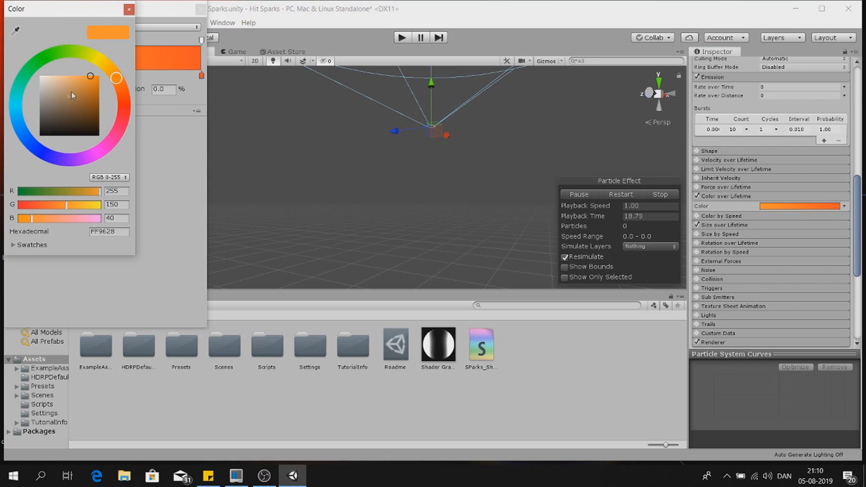
left_click_drag(71, 91, 26, 76)
left_click(129, 9)
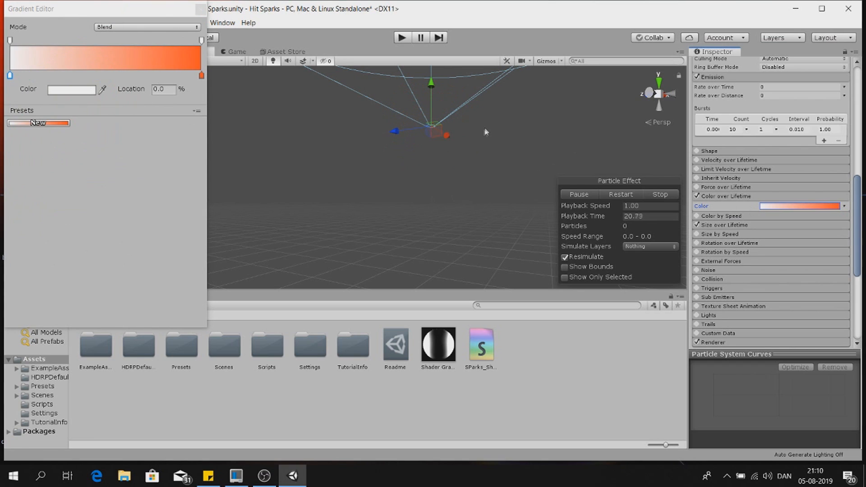
Set the end color of Ray's Color over Lifetime gradient to white
left_click(842, 206)
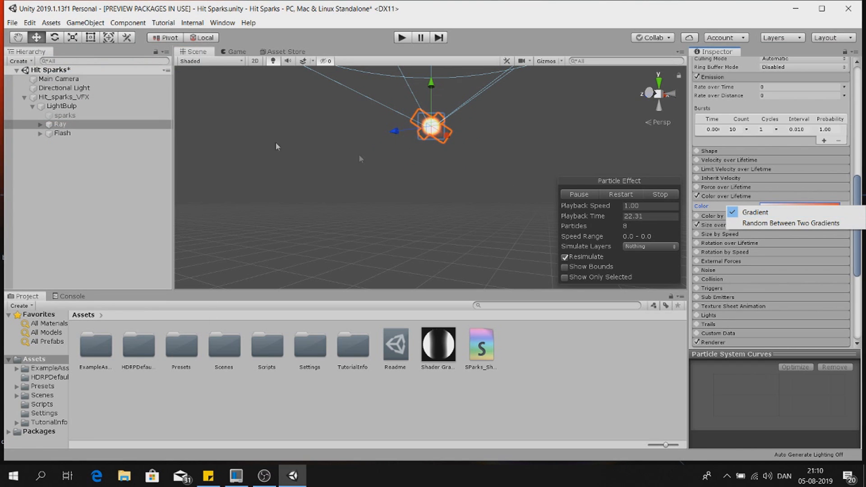
left_click(748, 212)
left_click(797, 206)
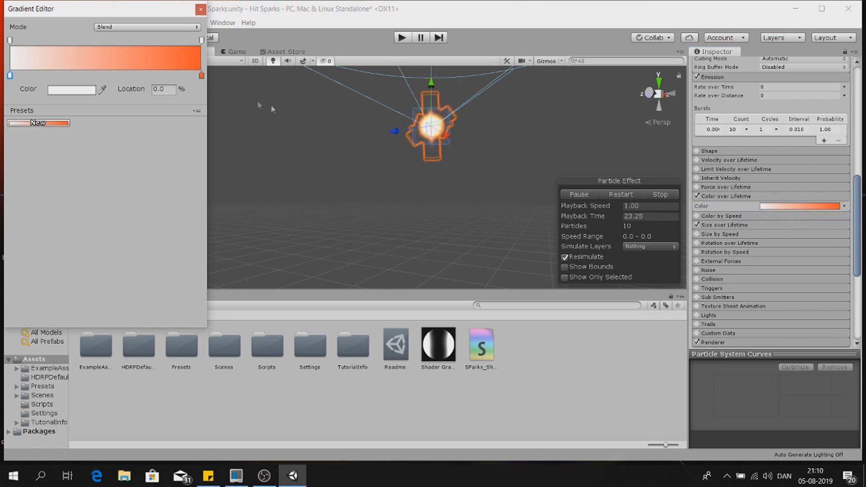
left_click(201, 78)
left_click(80, 89)
left_click_drag(80, 89, 7, 57)
left_click(129, 10)
Fade out Ray's lifetime gradient by setting the alpha at its 100% location to 0
left_click(202, 40)
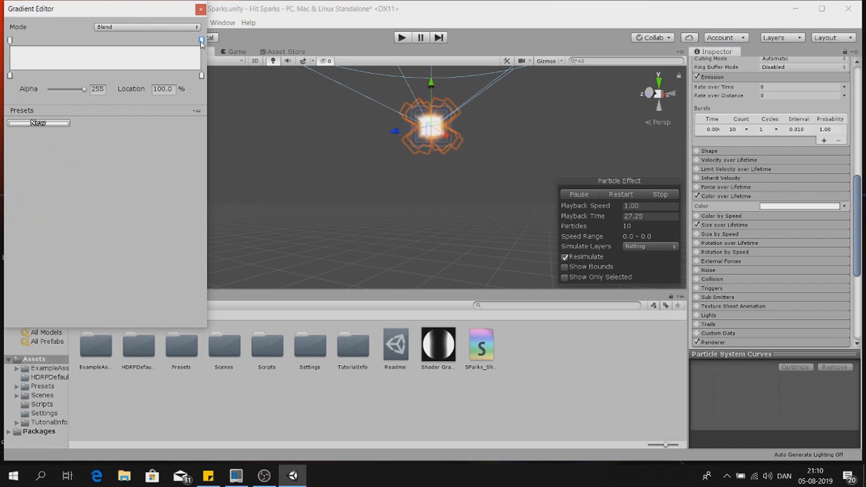
left_click(98, 89)
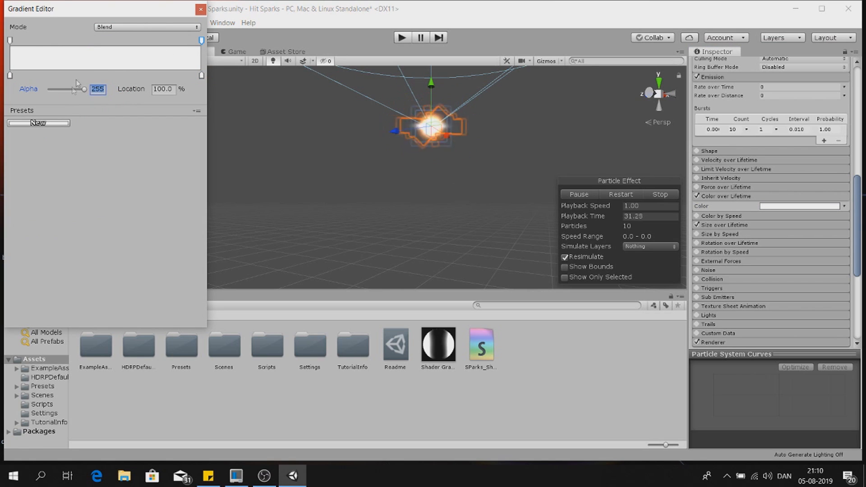
type("0")
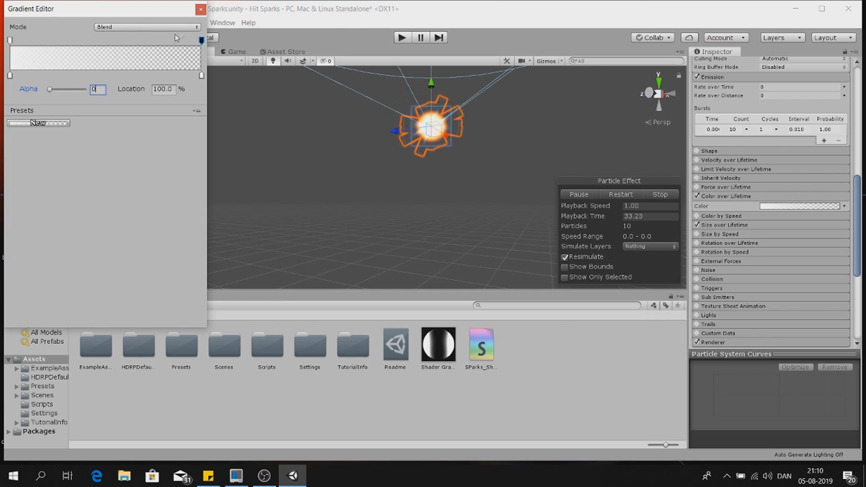
left_click(200, 9)
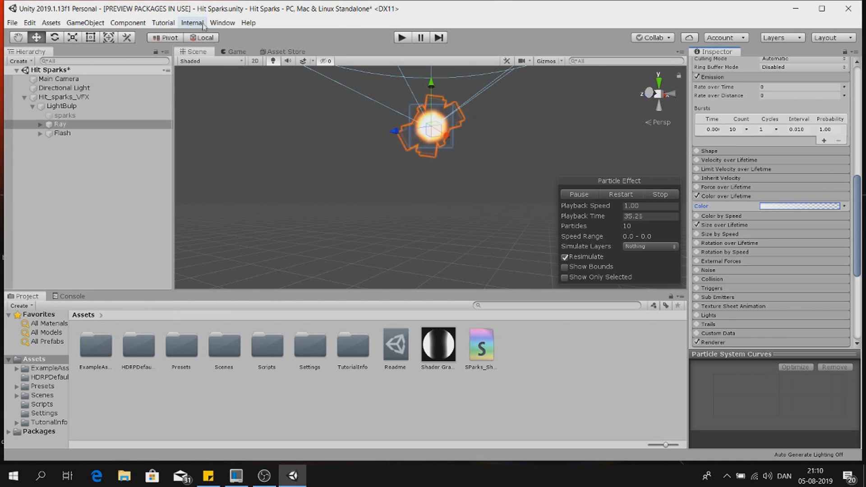
Reshape Ray's Size over Lifetime curve into a wave with added keys at about (0.20, 0.81) and (0.45, 0.97) and a second dip before the end
left_click(724, 224)
left_click(773, 245)
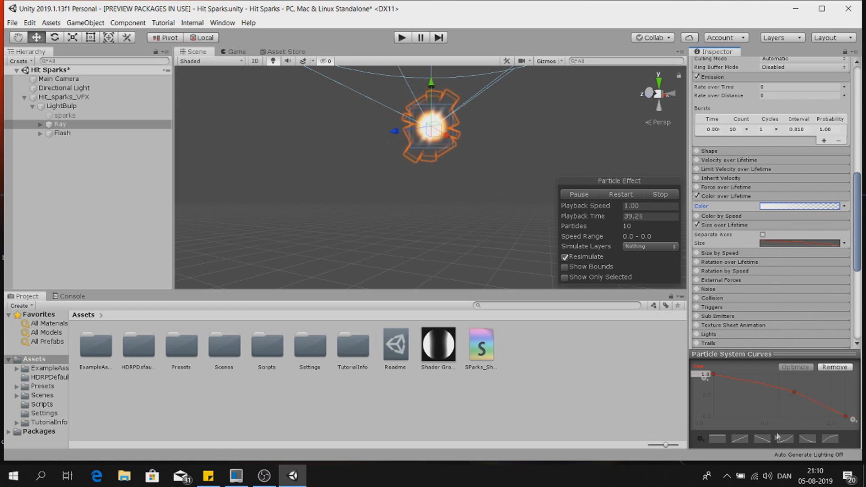
right_click(740, 374)
left_click(766, 381)
left_click_drag(739, 376, 740, 386)
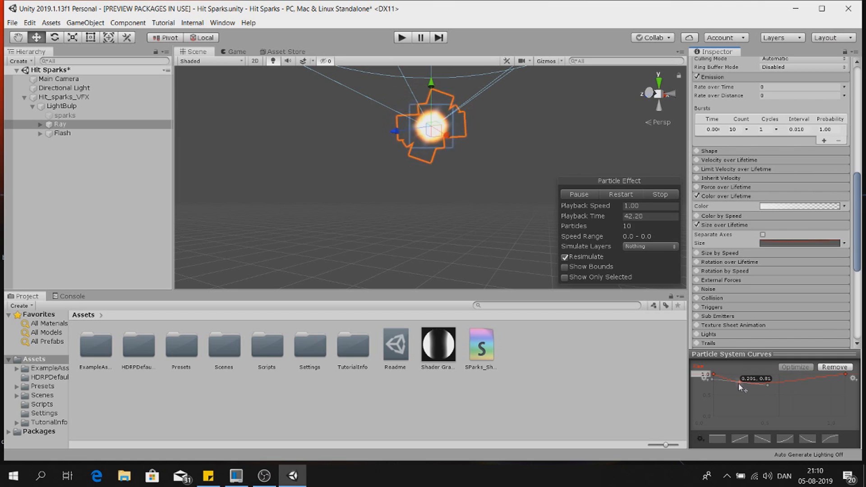
right_click(773, 382)
left_click(777, 388)
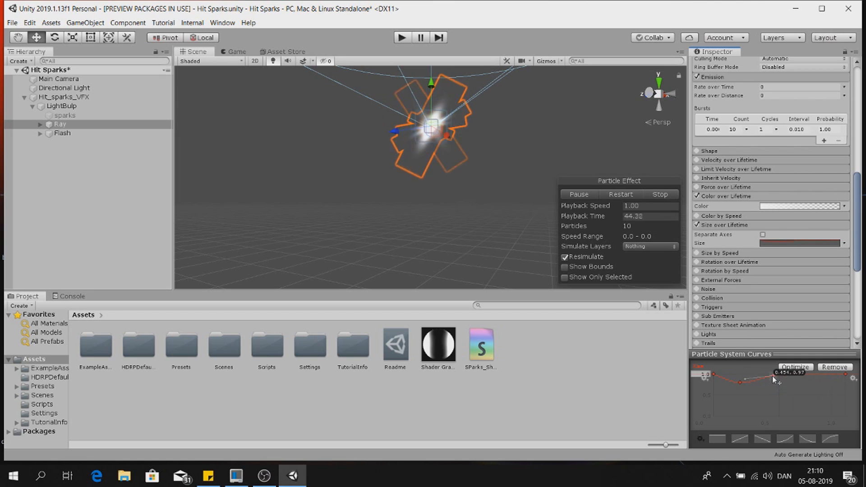
right_click(806, 373)
left_click(811, 380)
left_click_drag(806, 374, 811, 384)
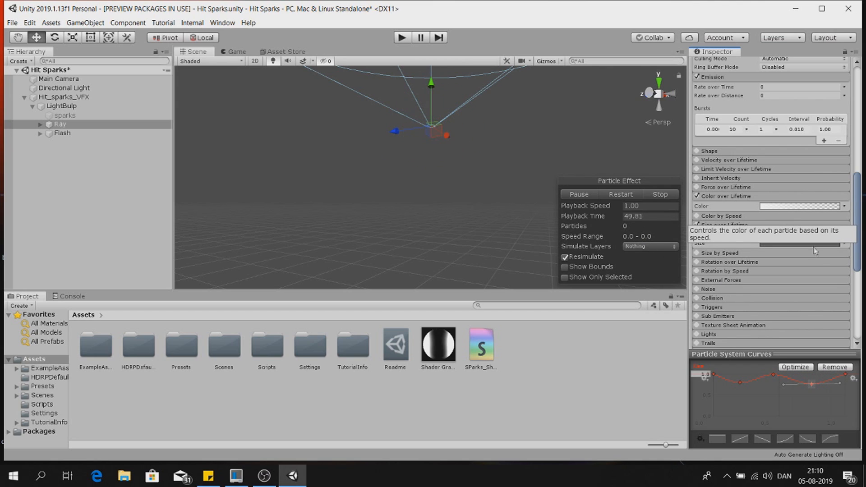
Review the render mode options in Ray's Renderer settings and examine the rays up close in the scene
scroll(766, 266, "down", 3)
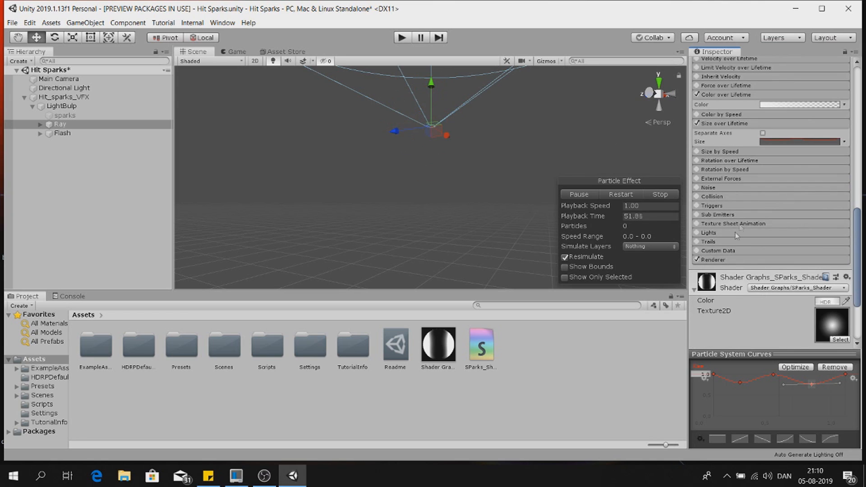
left_click(721, 260)
left_click(789, 270)
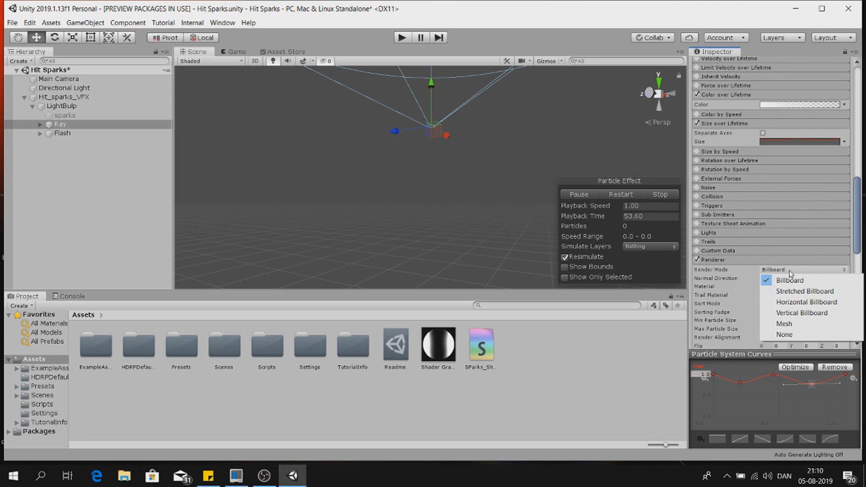
left_click(658, 321)
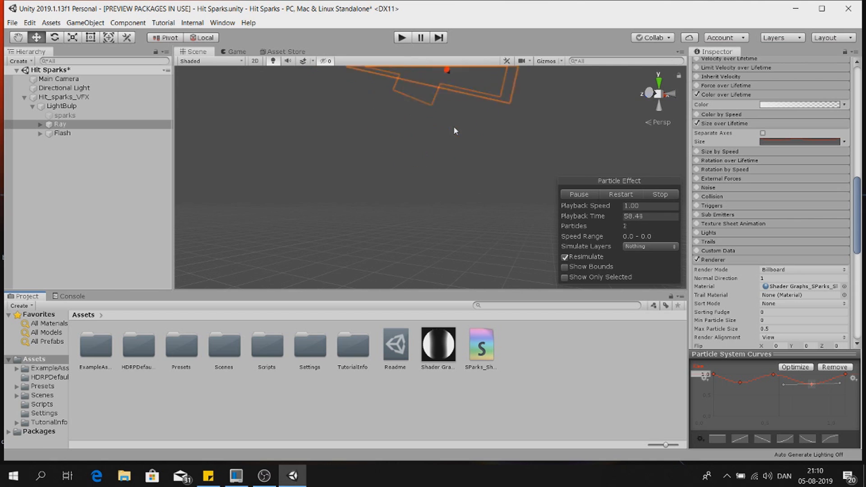
scroll(453, 140, "up", 3)
scroll(459, 207, "up", 2)
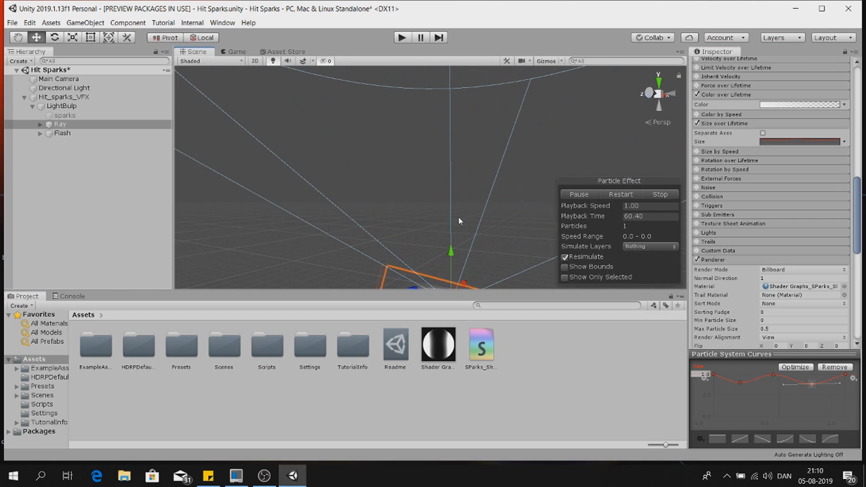
scroll(455, 158, "down", 4)
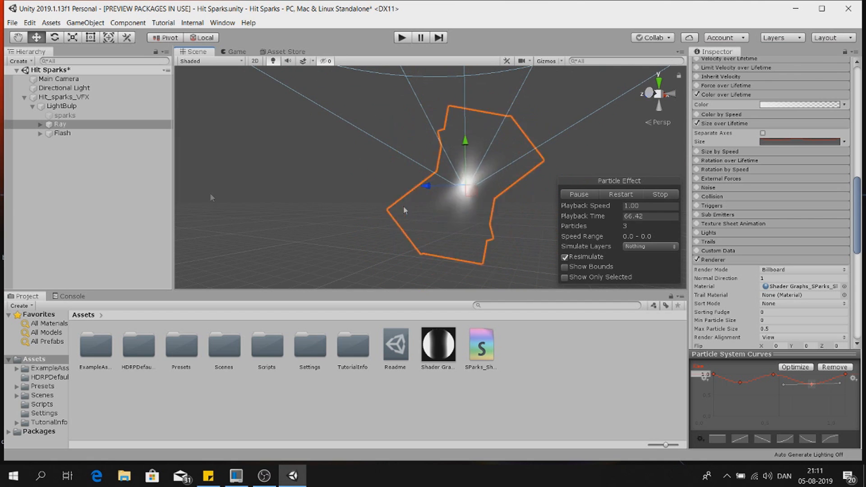
Reactivate the sparks object and restart its particle playback
left_click(63, 116)
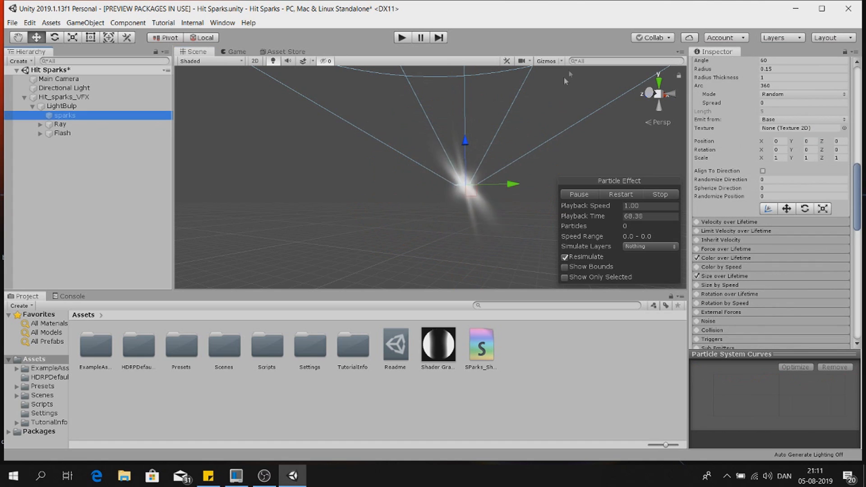
scroll(744, 94, "up", 10)
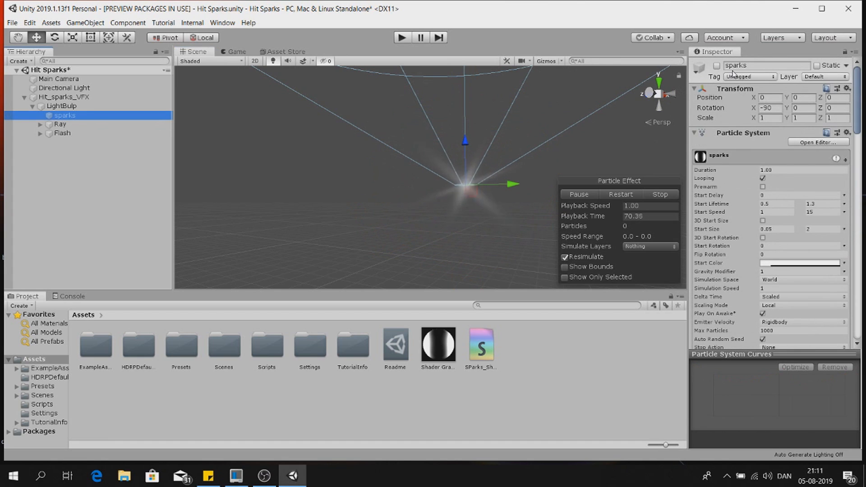
left_click(716, 66)
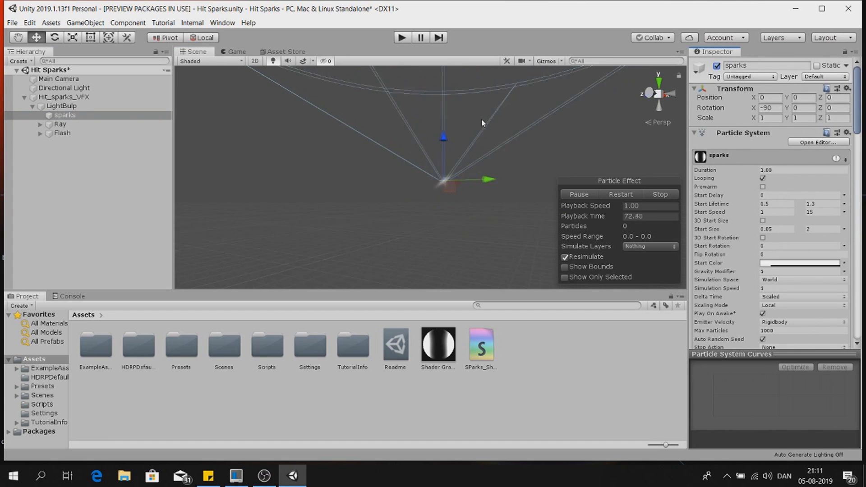
scroll(480, 131, "down", 1)
left_click(616, 194)
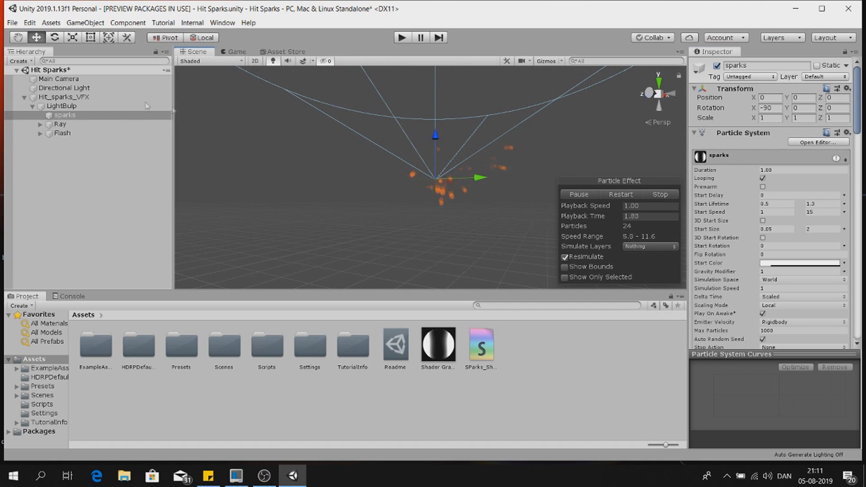
Restart the playback of the whole LightBulp effect and examine it from another angle
left_click(61, 106)
left_click(622, 195)
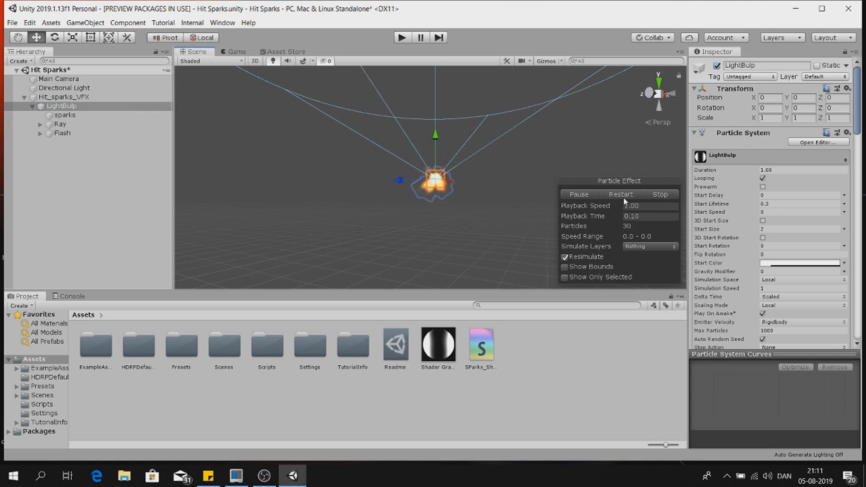
scroll(513, 170, "up", 3)
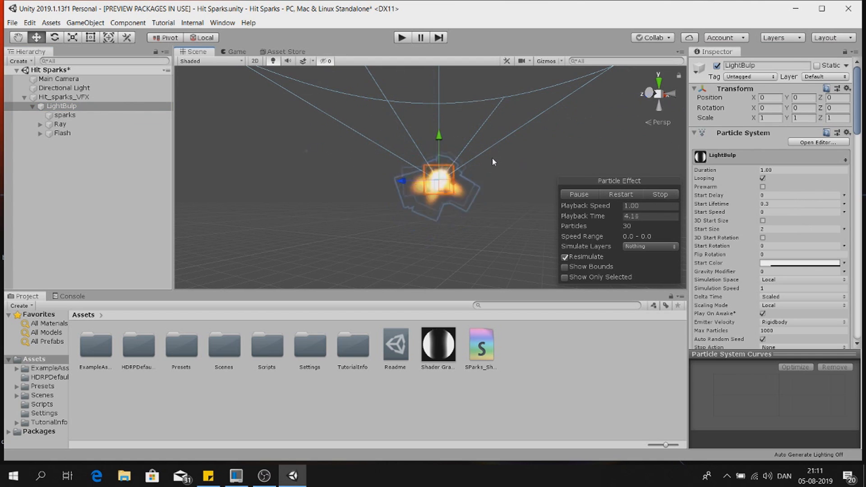
left_click_drag(523, 155, 468, 155, "alt")
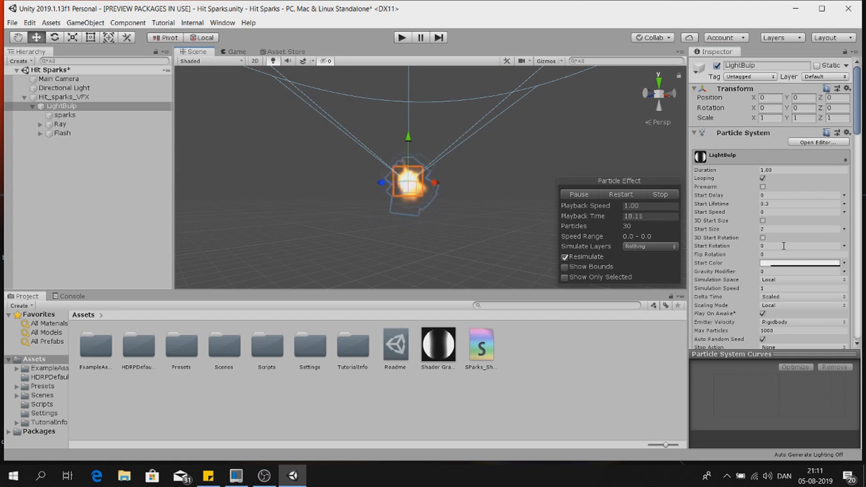
Make LightBulp's Start Color random between two colors, setting the first color's green value to 150 and blue value to 47
left_click(843, 263)
left_click(801, 293)
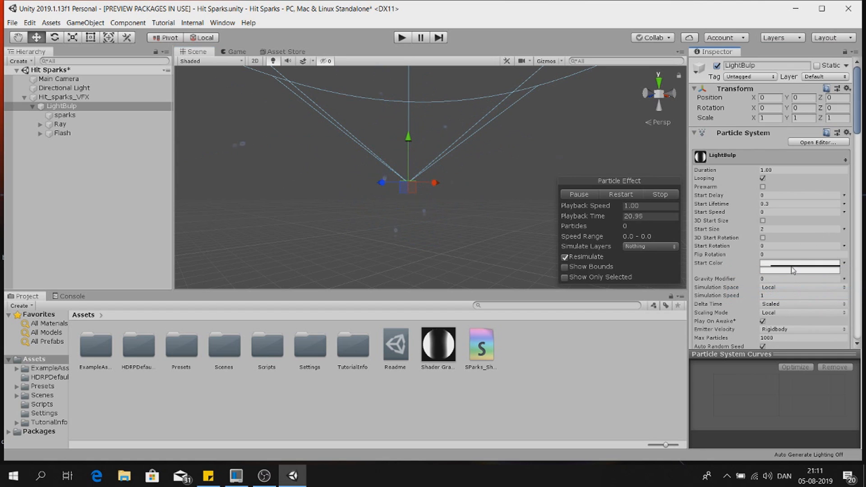
left_click(792, 264)
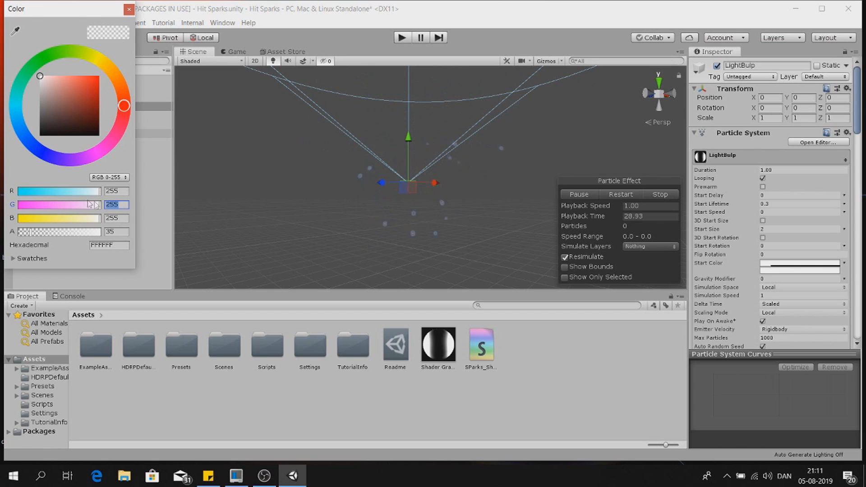
type("150")
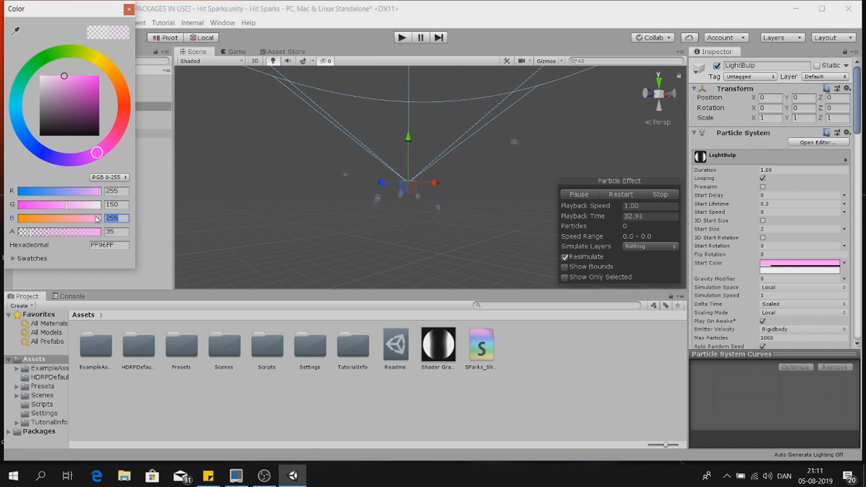
type("47")
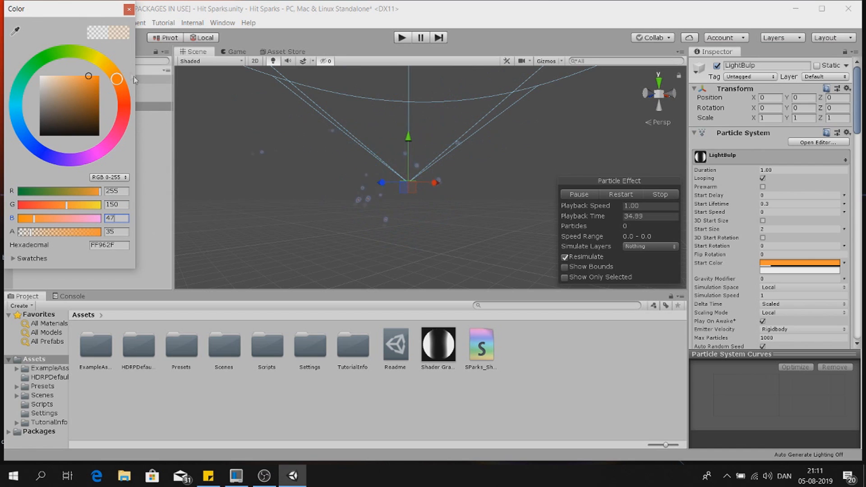
left_click(129, 10)
Set LightBulp's second Start Color to a green value of 163 and a blue value of 61
left_click(794, 270)
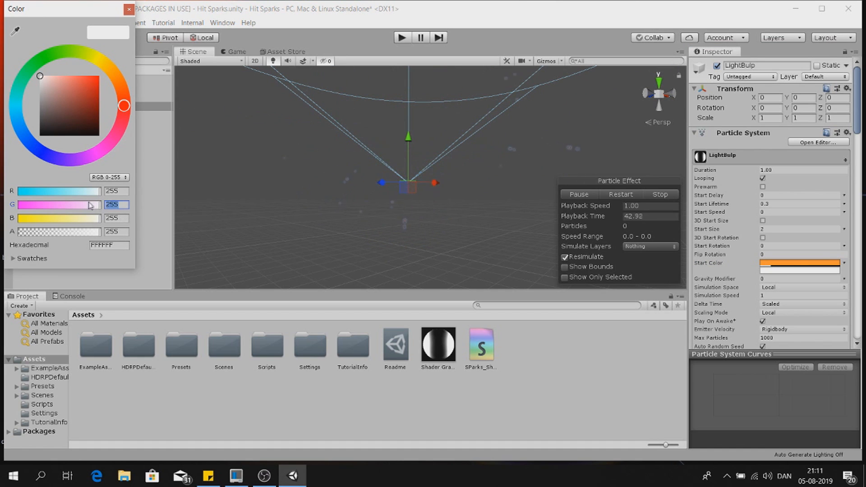
left_click(70, 204)
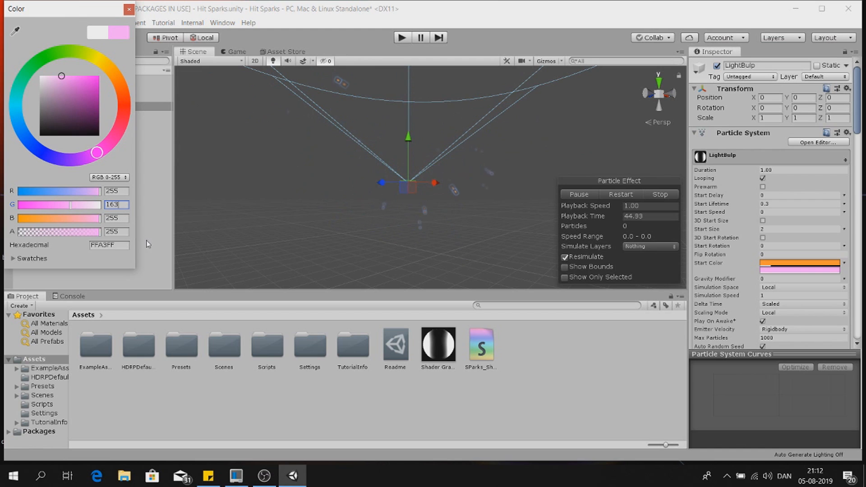
key("Tab")
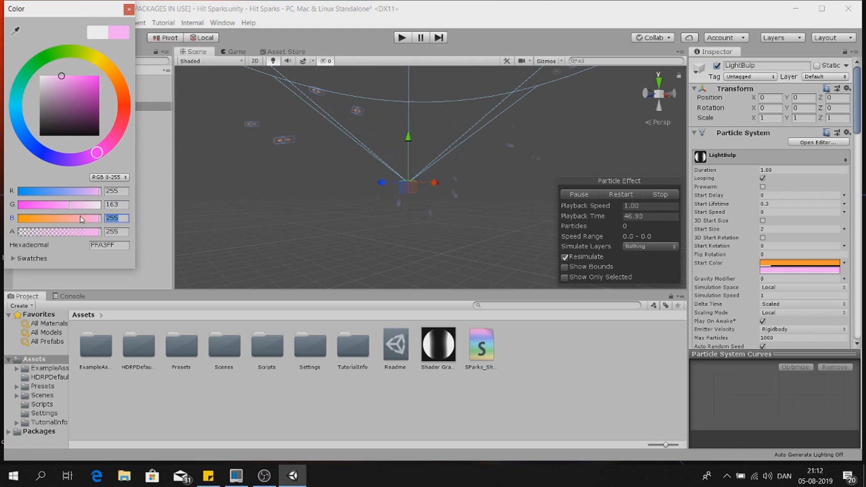
type("61")
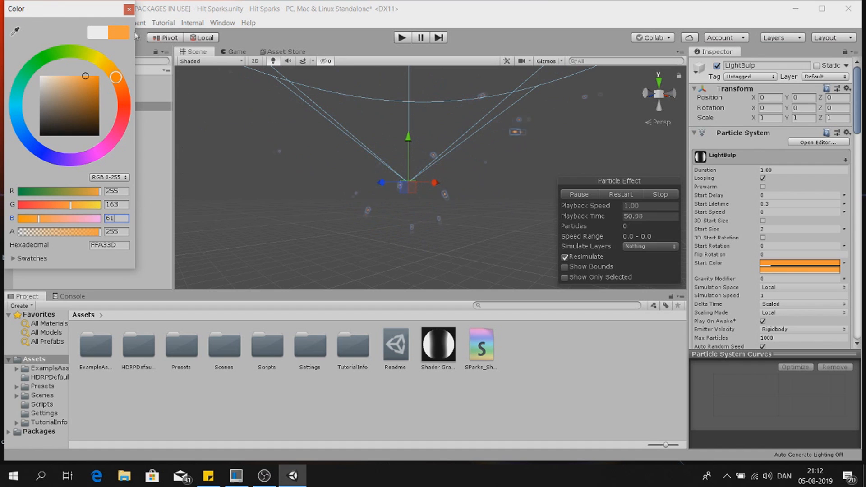
left_click(128, 9)
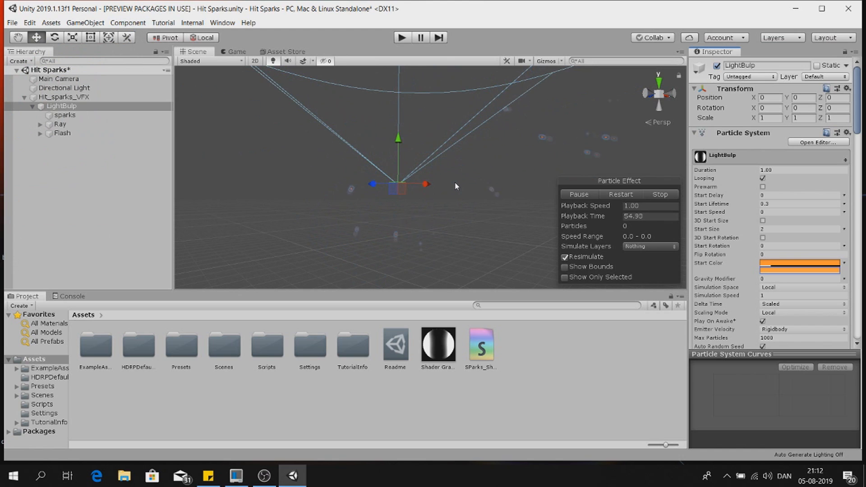
Set the Flash particle system's Start Lifetime to 0.2 and its Start Size to 6
scroll(454, 183, "down", 3)
scroll(803, 276, "down", 8)
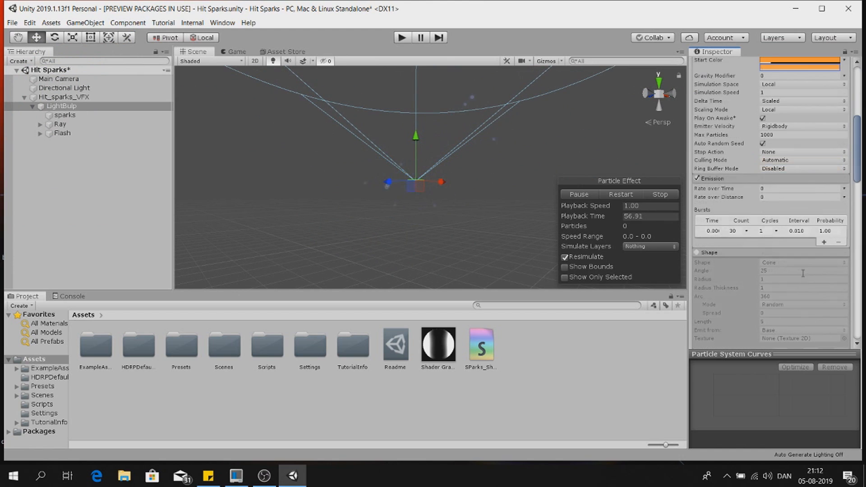
left_click(64, 115)
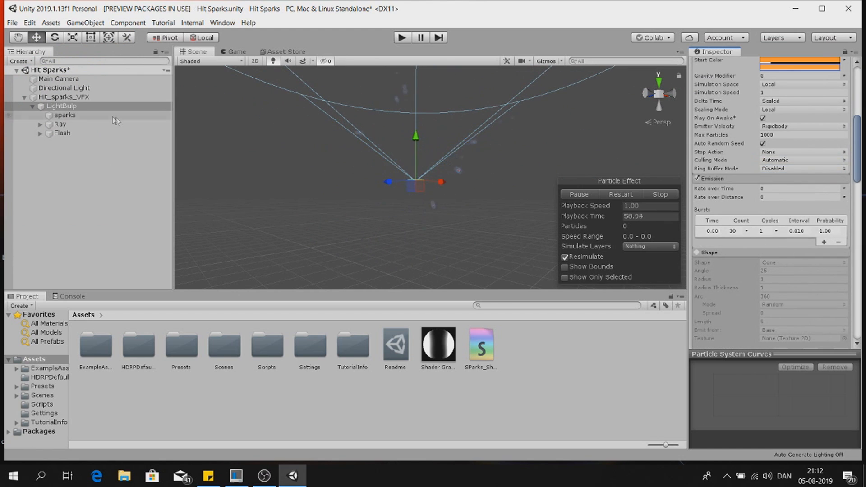
left_click(62, 133)
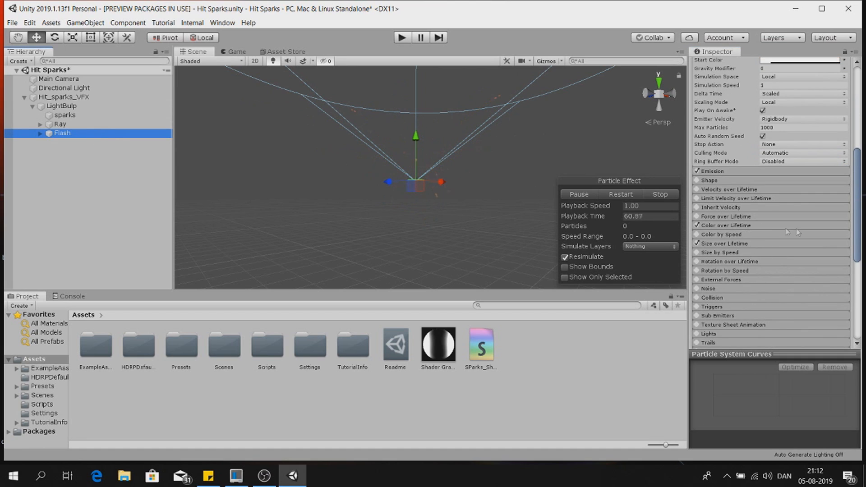
scroll(787, 232, "up", 8)
left_click(783, 205)
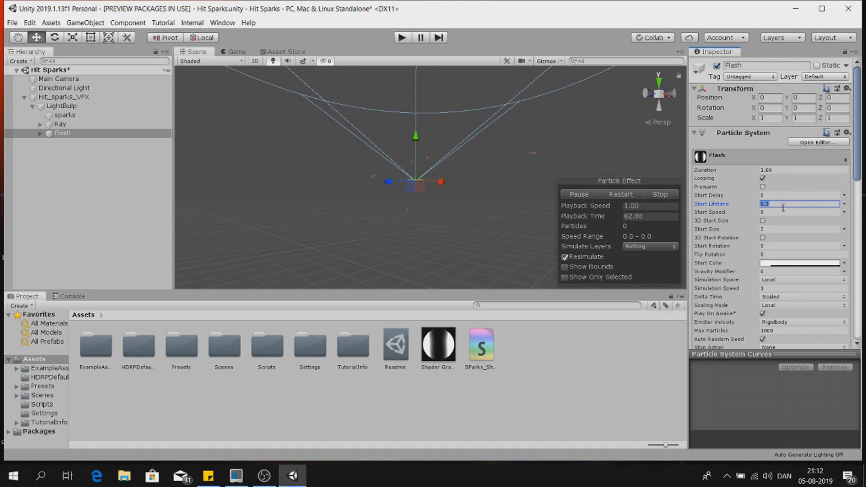
type("0.2")
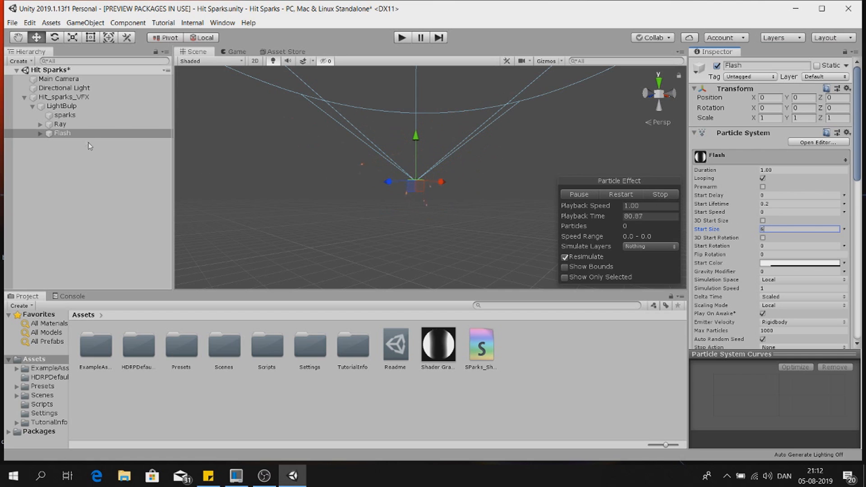
Check Ray's particle settings, and switch Flash's Color over Lifetime to a single Gradient
left_click(60, 124)
scroll(775, 284, "down", 5)
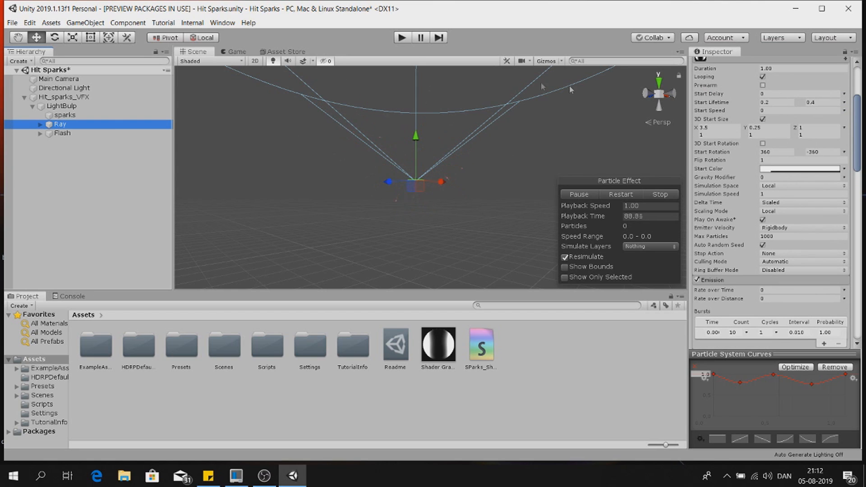
left_click(63, 134)
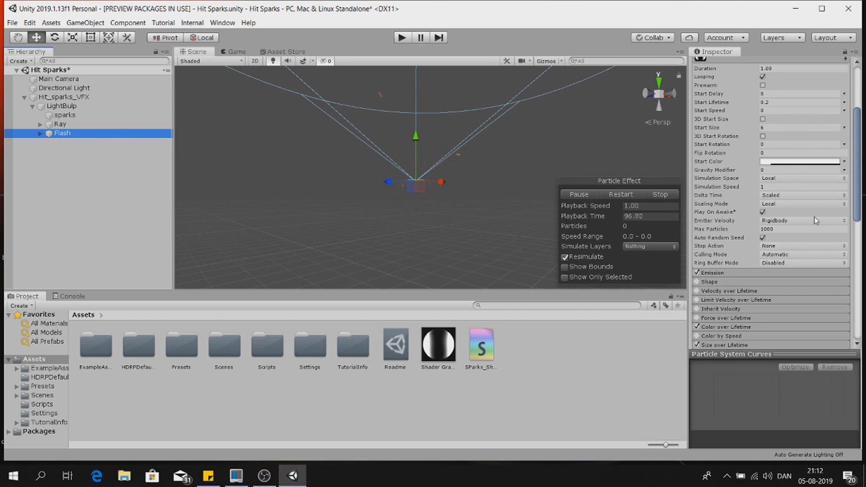
scroll(769, 241, "down", 5)
left_click(740, 226)
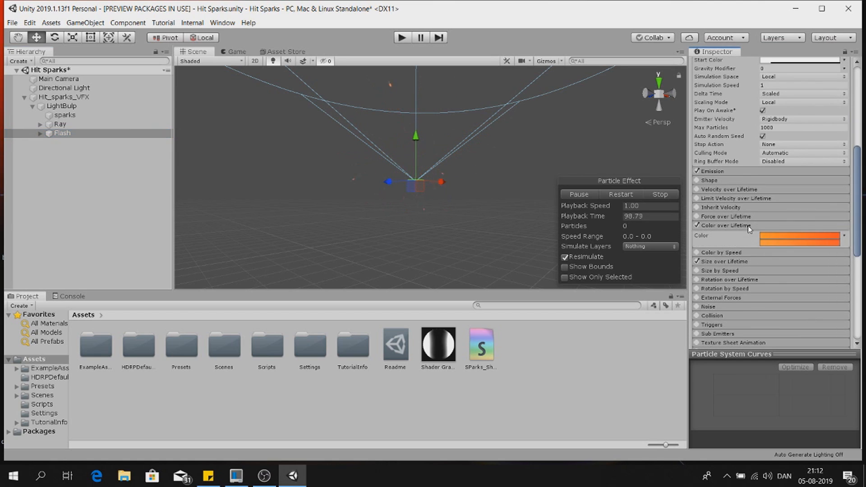
left_click(843, 238)
left_click(721, 239)
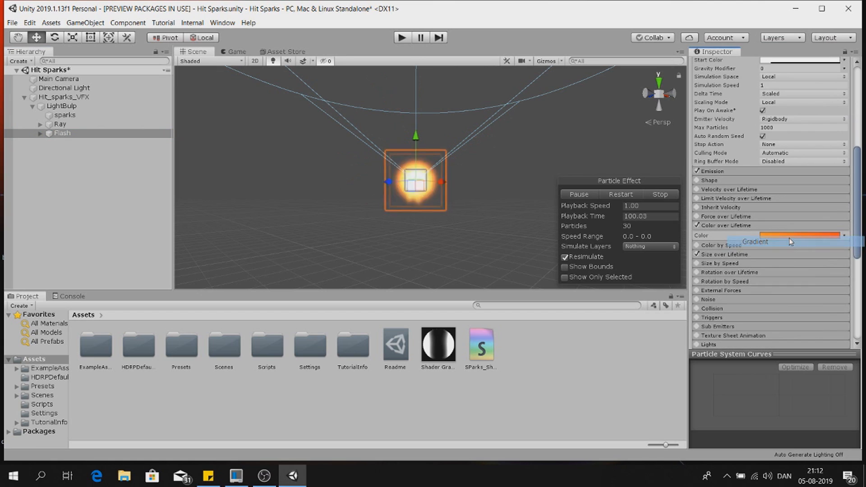
Make the start color of Flash's Color over Lifetime gradient white, after trying a blue value of 5
left_click(766, 235)
left_click(60, 90)
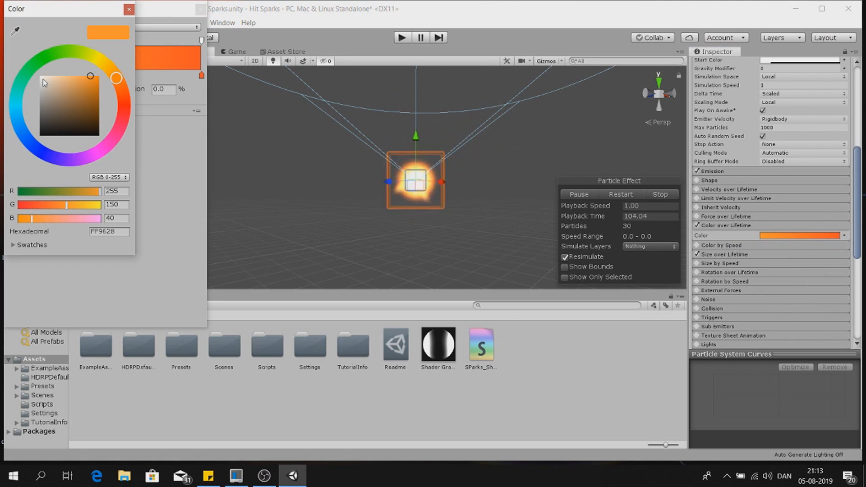
left_click_drag(43, 79, 40, 73)
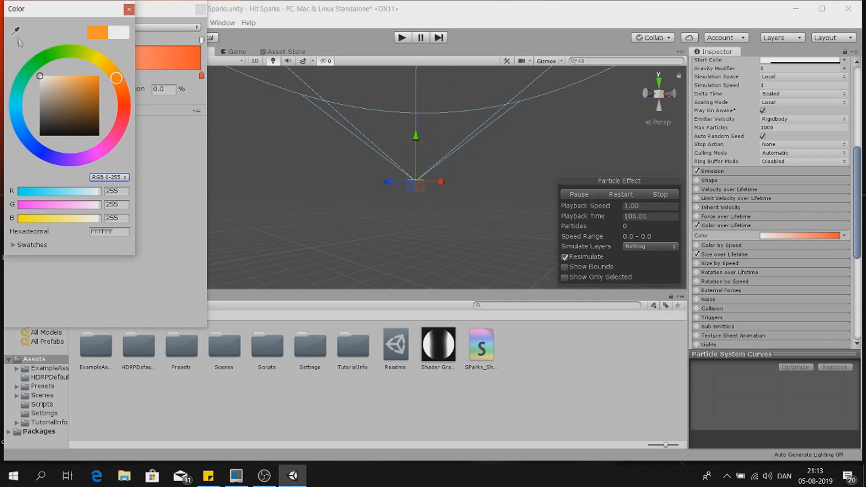
left_click(121, 217)
type("5")
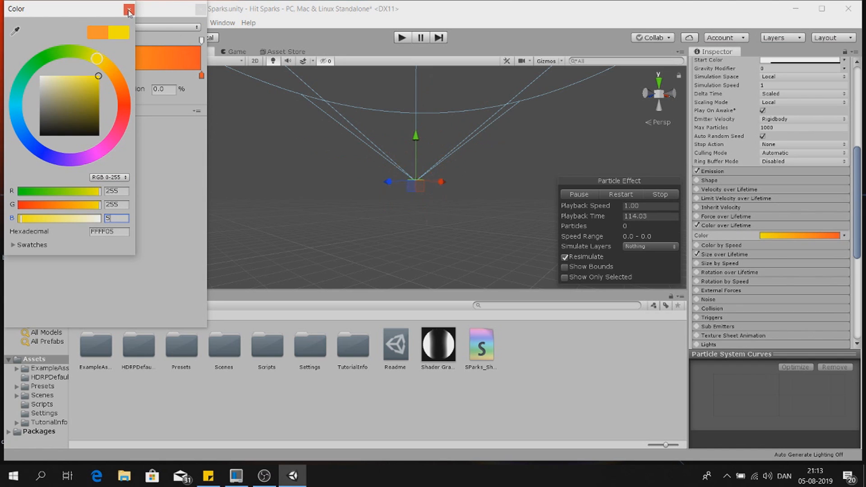
left_click_drag(61, 88, 31, 79)
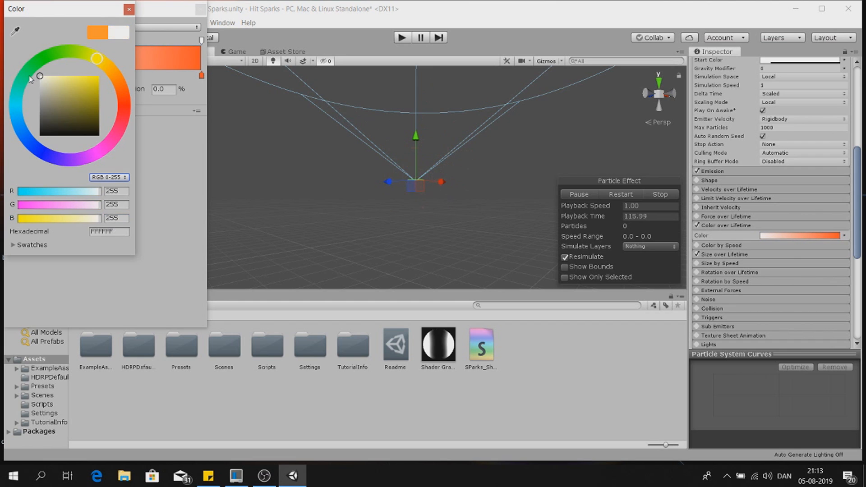
left_click(129, 11)
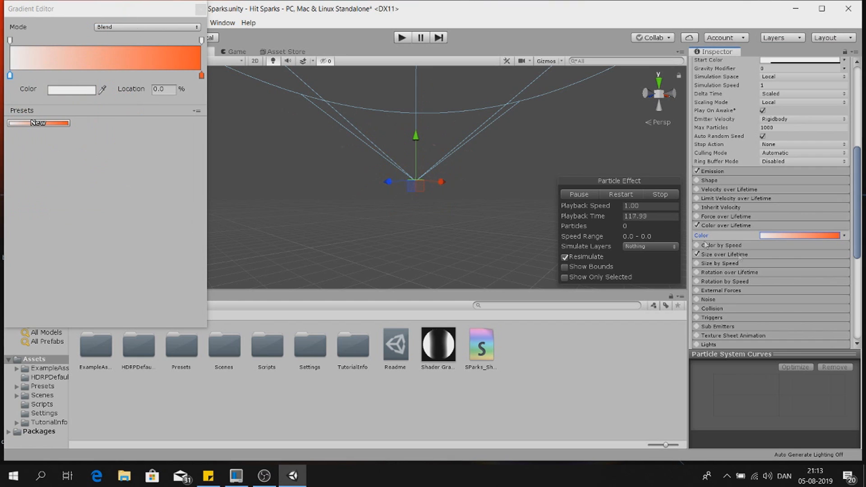
Change the end color of Flash's Color over Lifetime gradient to white
left_click(201, 76)
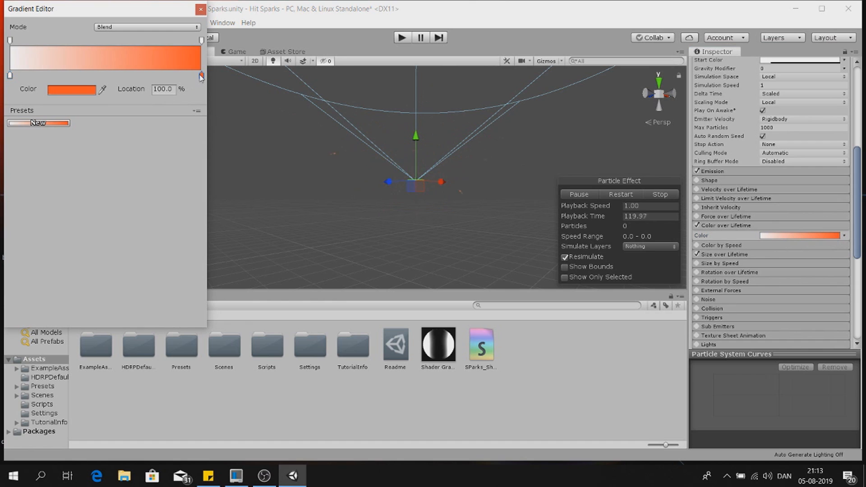
left_click(66, 90)
left_click_drag(91, 76, 39, 75)
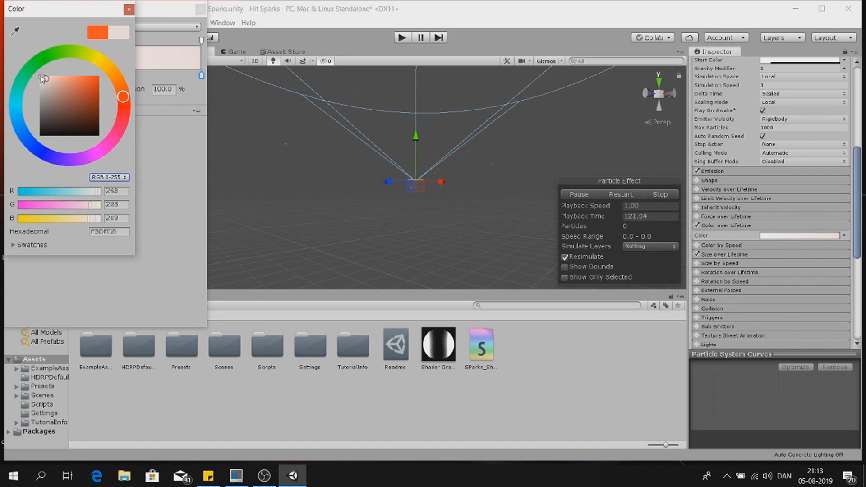
left_click(129, 10)
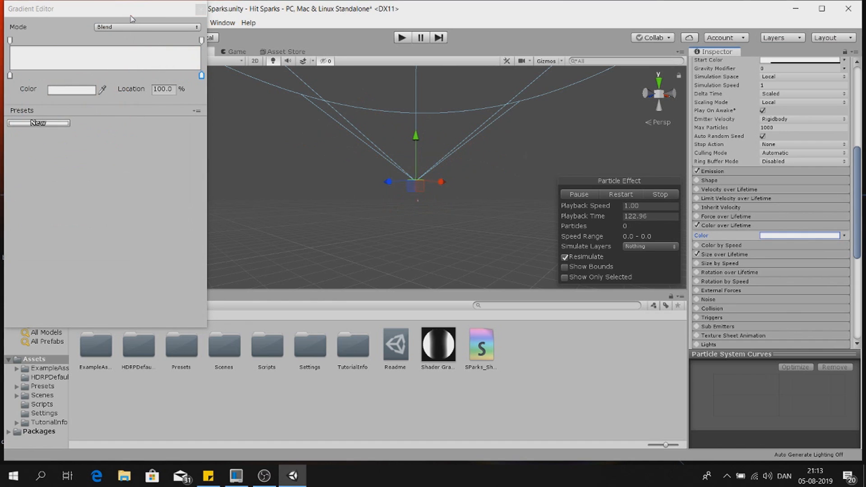
Fade out the end of Flash's Color over Lifetime gradient by setting its alpha to 5
left_click(201, 41)
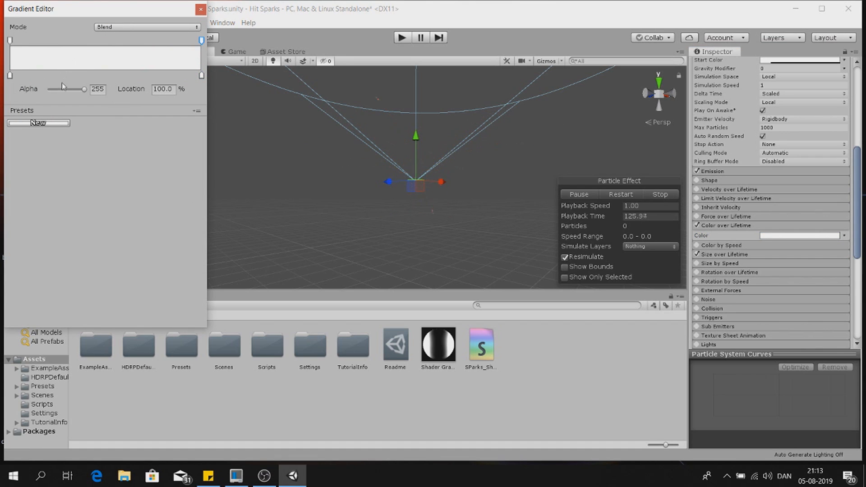
left_click_drag(60, 93, 49, 92)
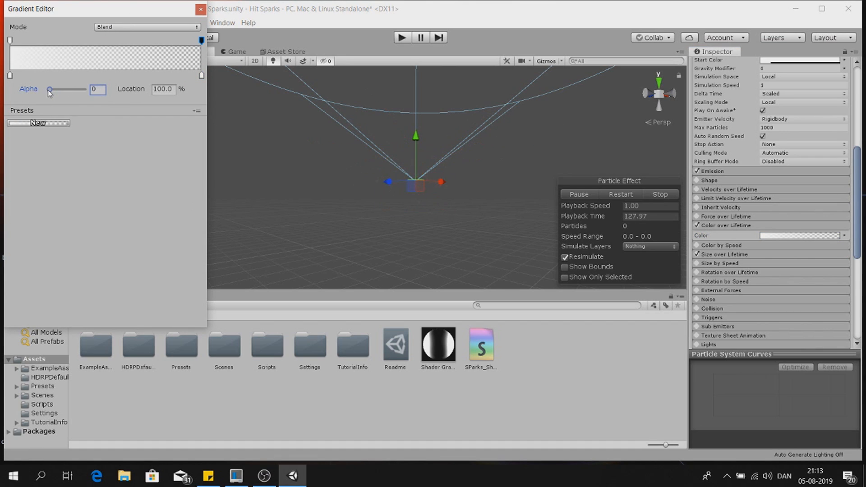
type("5")
left_click(200, 10)
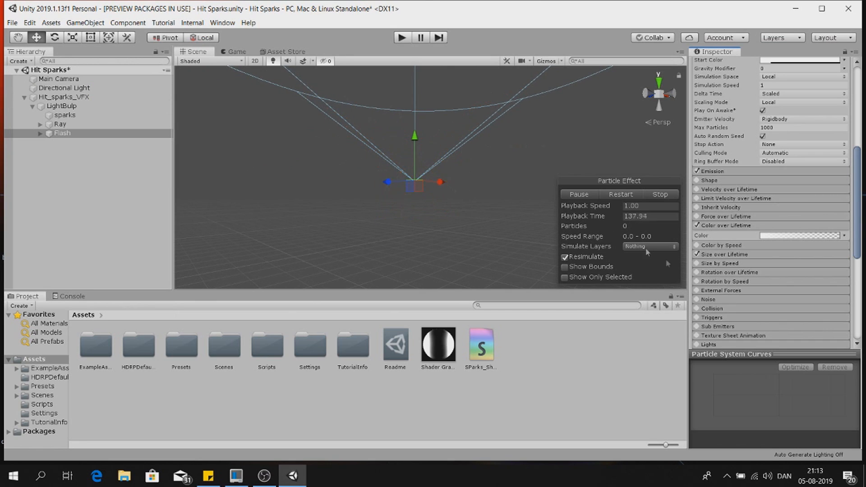
Check Flash's Emission settings and current gradient, and set Color over Lifetime to random between two gradients
left_click(727, 171)
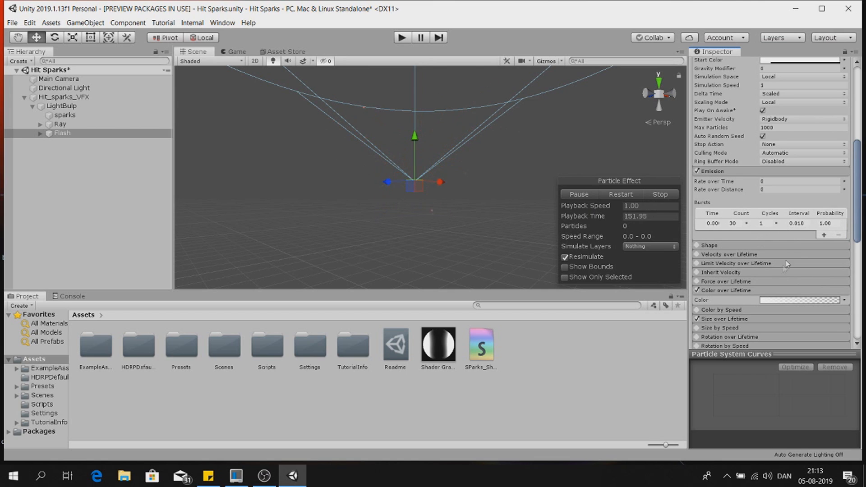
scroll(767, 212, "down", 4)
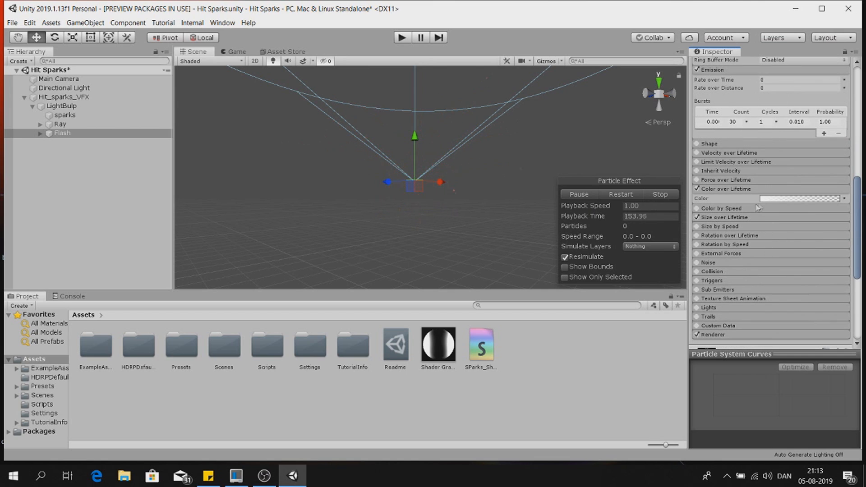
left_click(773, 199)
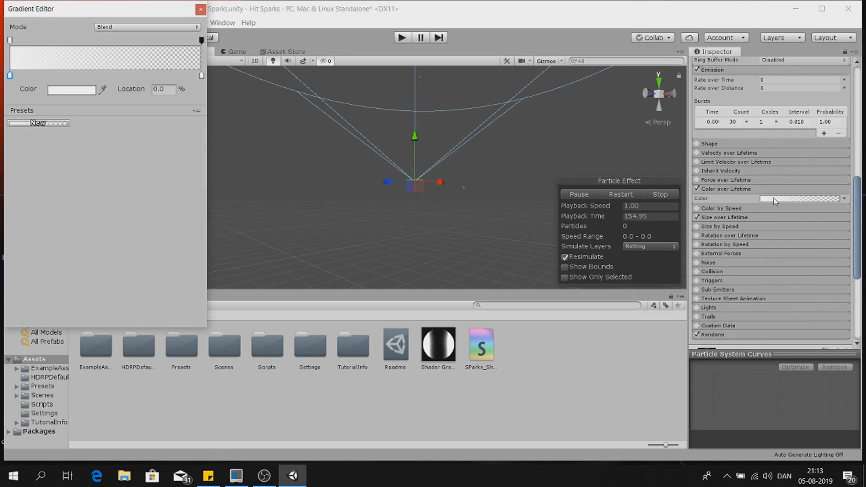
left_click(200, 9)
left_click(844, 199)
left_click(811, 217)
Set the end alpha of Flash's first Color over Lifetime gradient to 255
left_click(800, 201)
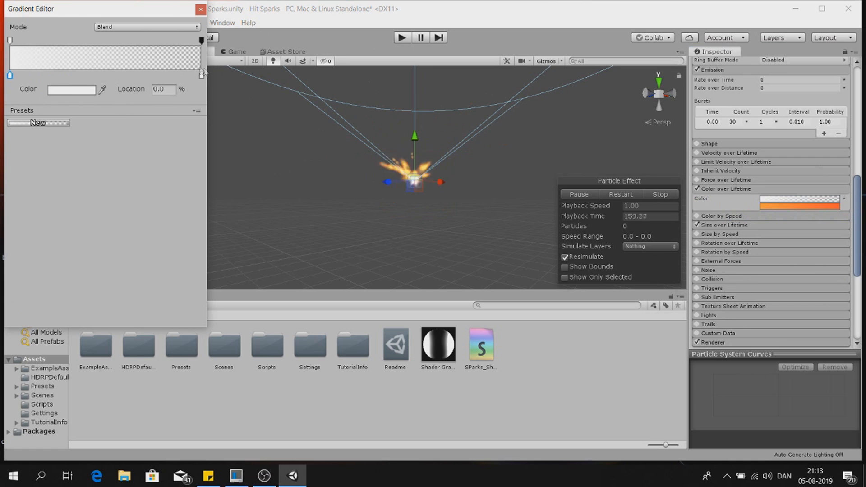
left_click(201, 41)
left_click(51, 90)
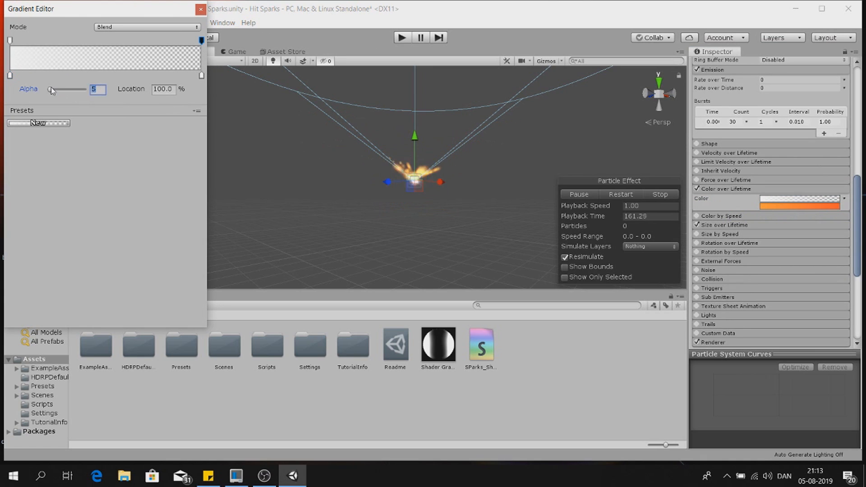
type("255")
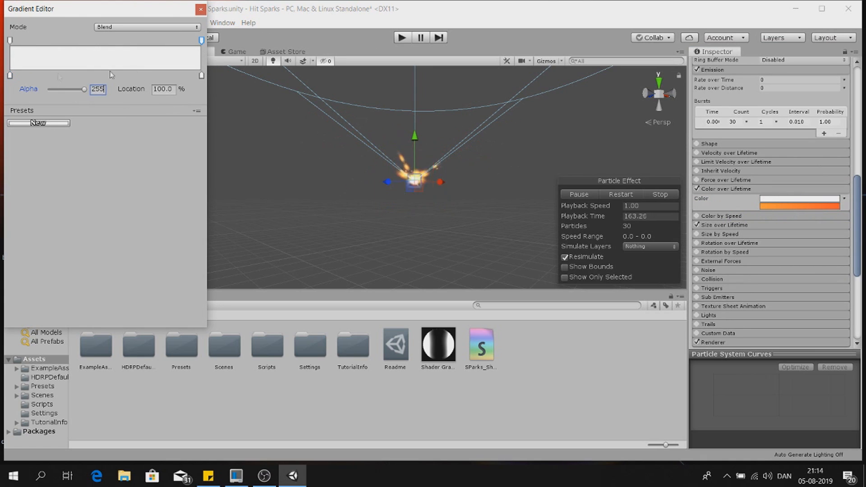
Set the start color of Flash's first Color over Lifetime gradient to green 150 and blue 40
left_click(10, 76)
left_click(63, 90)
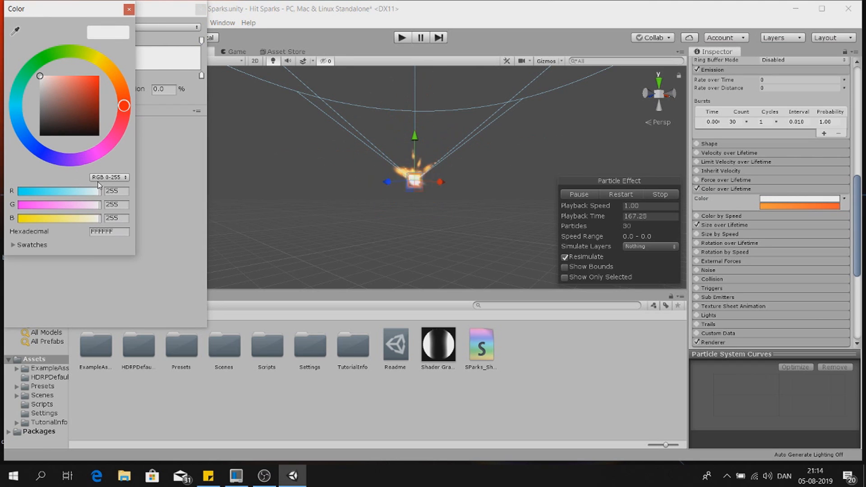
left_click(123, 206)
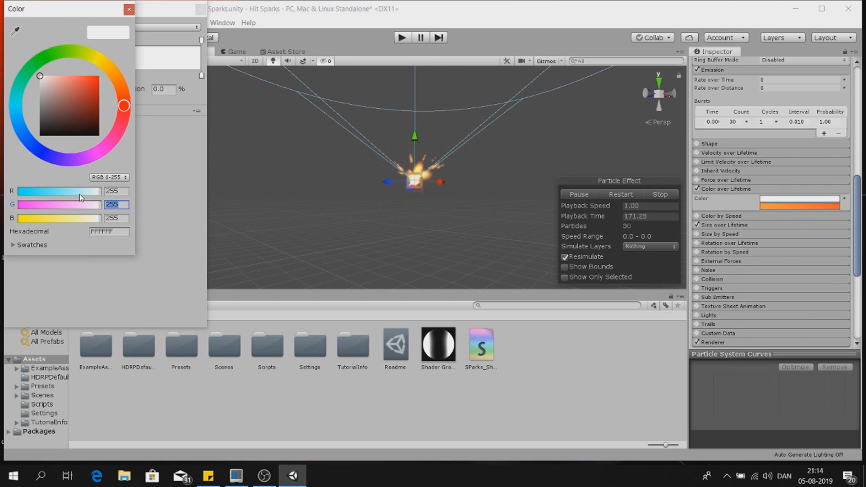
type("150")
left_click(123, 219)
type("40")
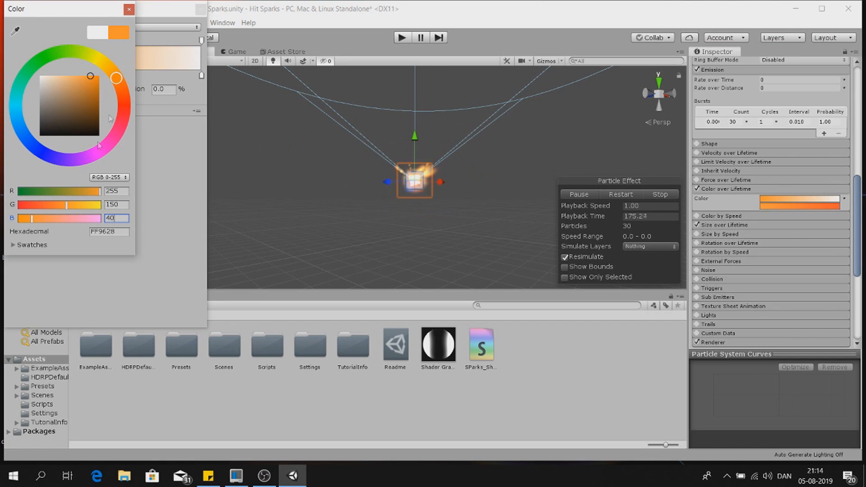
left_click(128, 11)
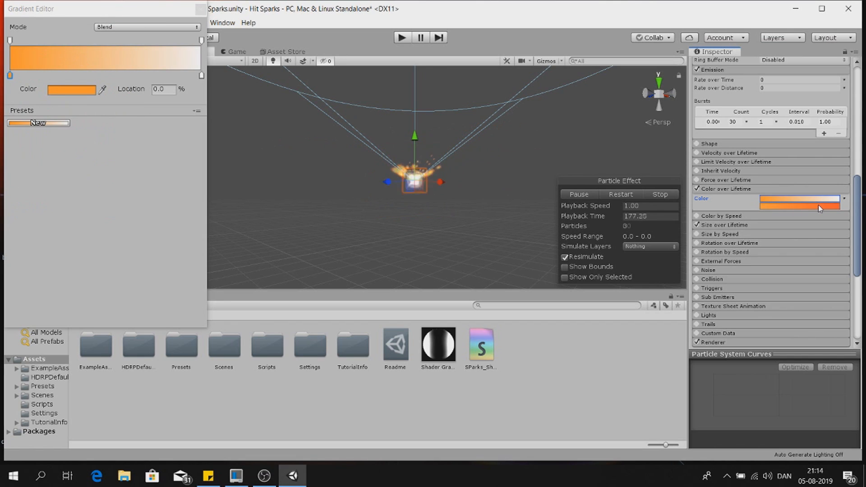
Set the end color of Flash's first Color over Lifetime gradient to green 150 and blue 40
left_click(820, 198)
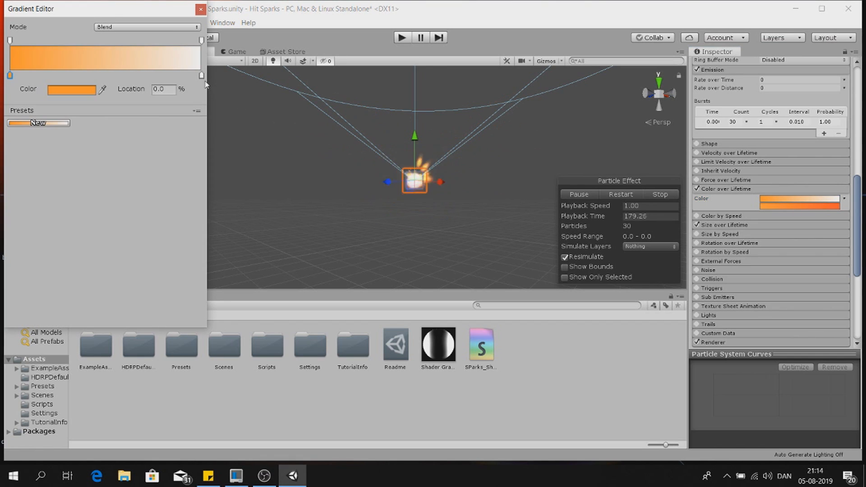
double_click(202, 75)
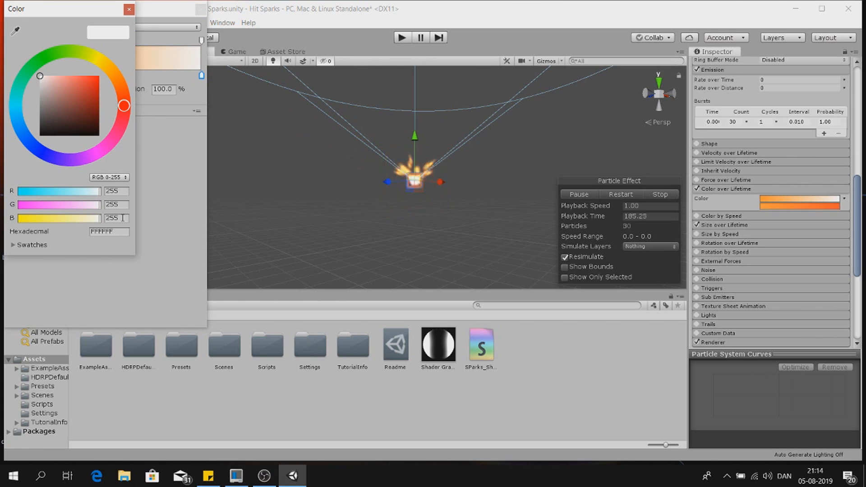
left_click(118, 205)
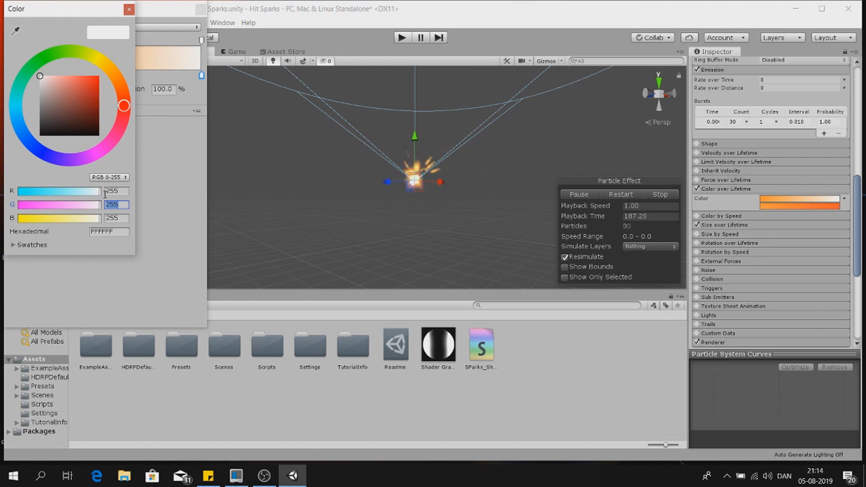
type("150")
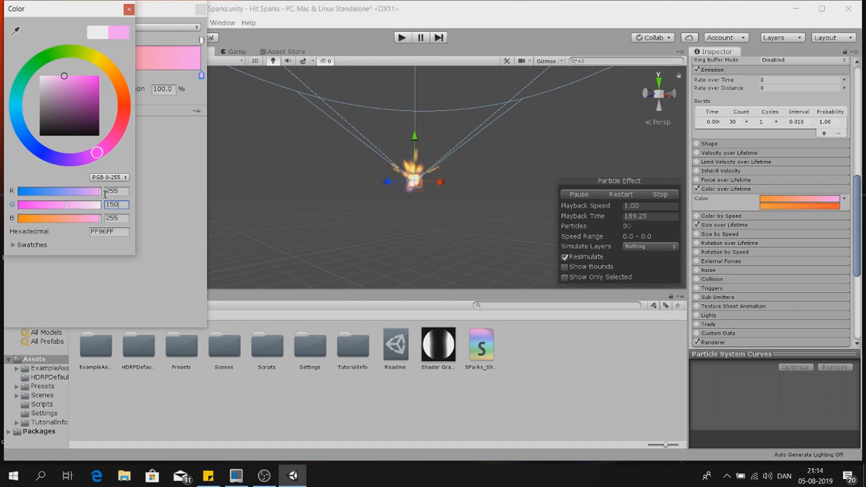
key("Tab")
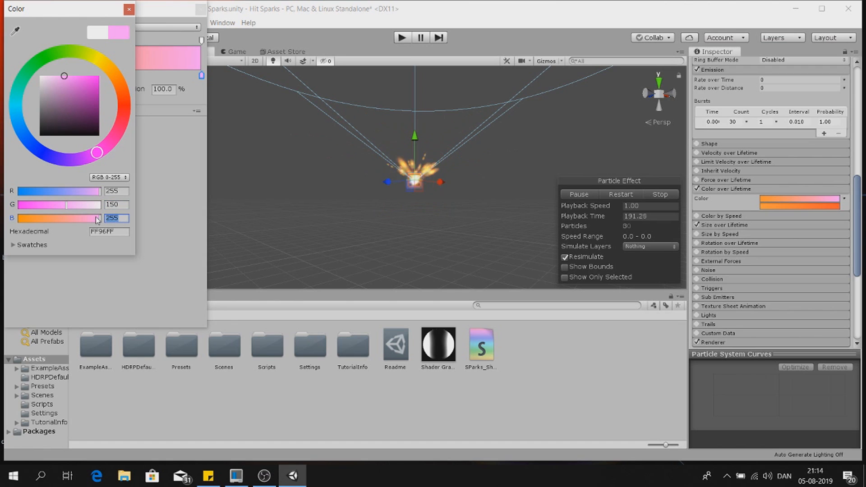
type("0")
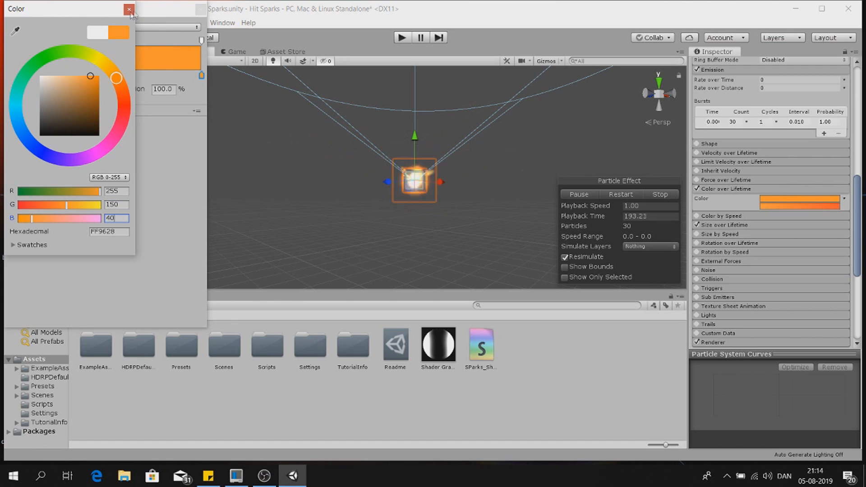
left_click(129, 9)
left_click(201, 76)
double_click(201, 77)
left_click(198, 78)
left_click(201, 9)
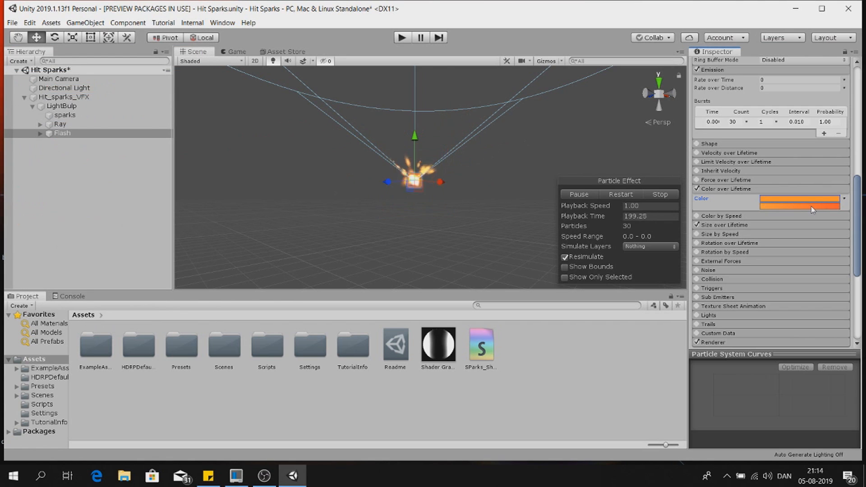
Examine the burst up close in the scene and check Flash's Renderer and Size over Lifetime settings
scroll(457, 155, "up", 3)
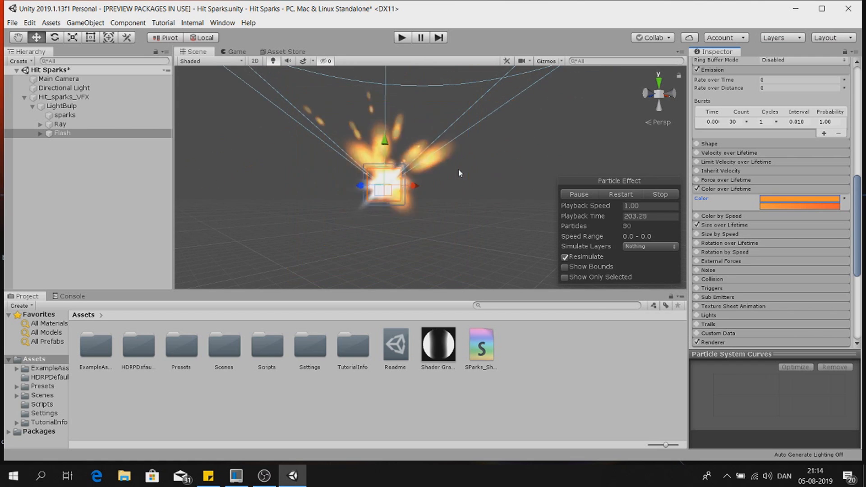
scroll(457, 170, "up", 2)
scroll(456, 169, "up", 2)
scroll(455, 168, "up", 1)
scroll(456, 168, "down", 2)
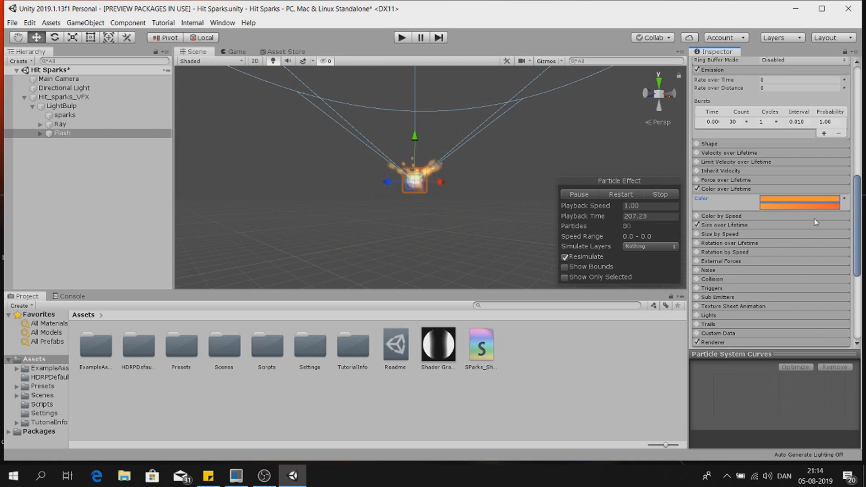
scroll(793, 216, "down", 3)
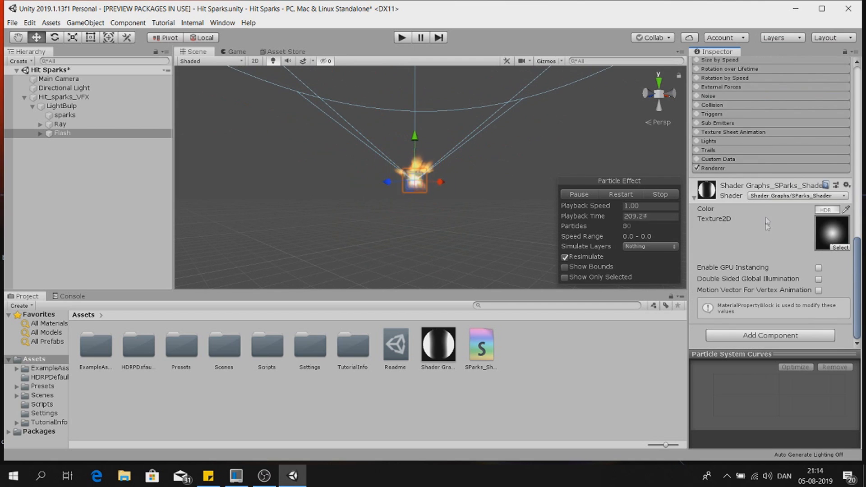
left_click(717, 269)
scroll(776, 180, "down", 4)
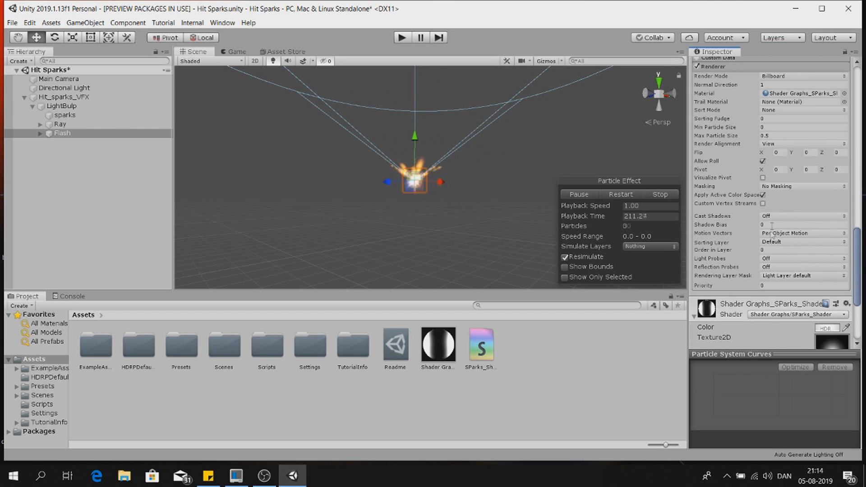
scroll(742, 136, "up", 4)
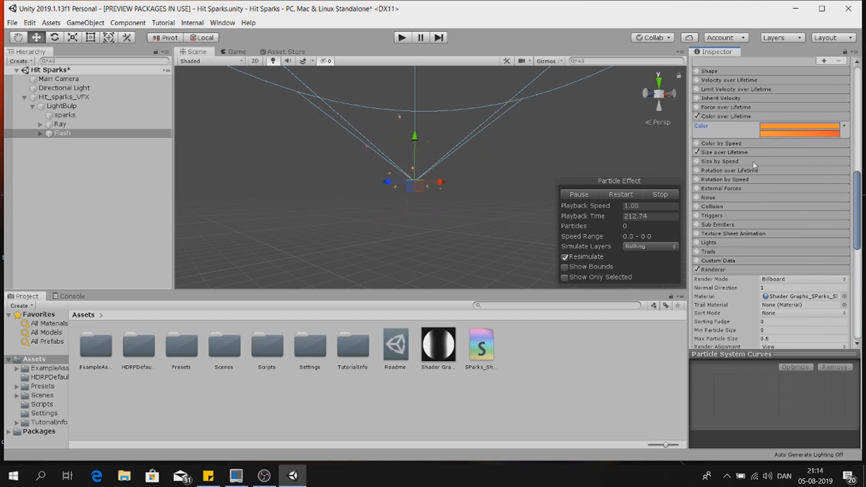
left_click(743, 153)
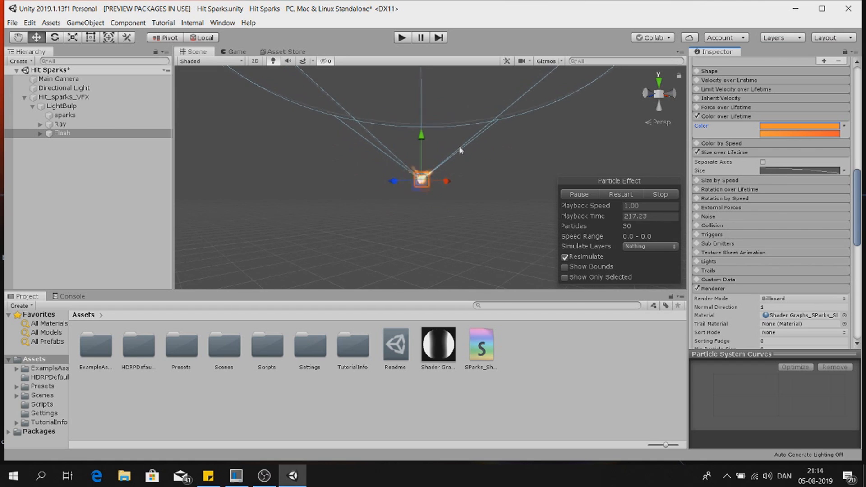
Preview the effect in the Game view and set Flash's Start Size to 4
key("ctrl+2")
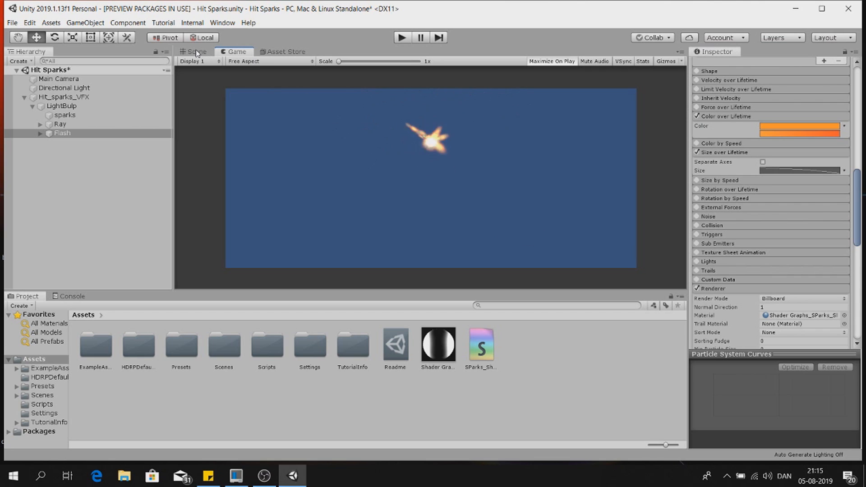
scroll(745, 194, "up", 10)
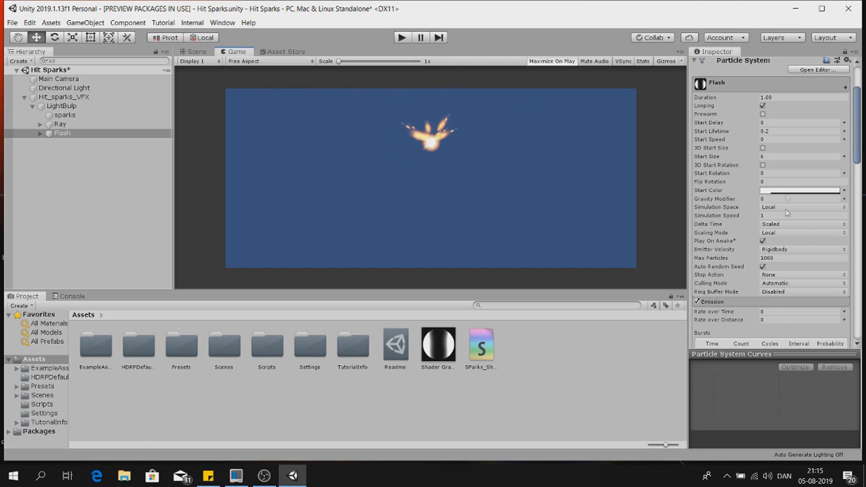
scroll(787, 194, "up", 3)
left_click(781, 229)
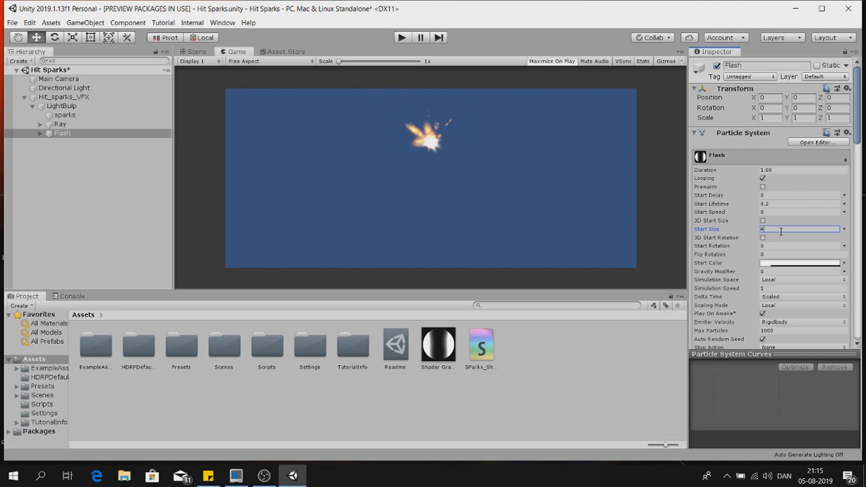
Set the maximum Start Lifetime of the Ray particle system to 0.3
left_click(107, 124)
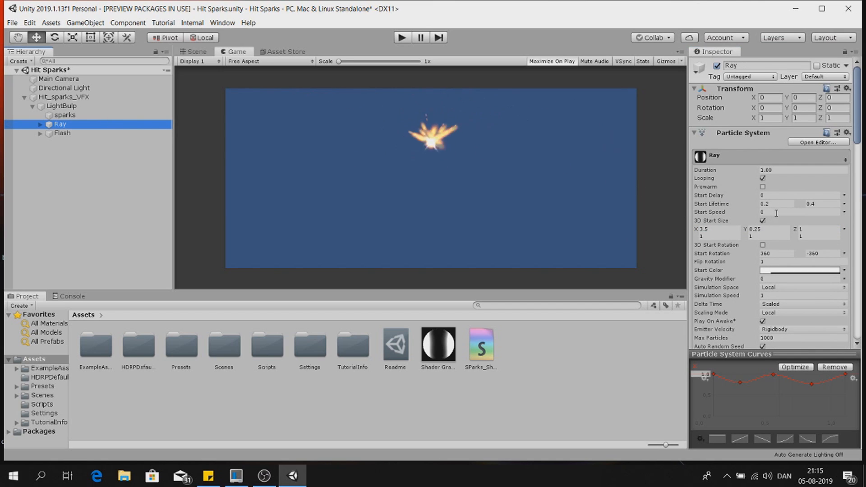
left_click(821, 204)
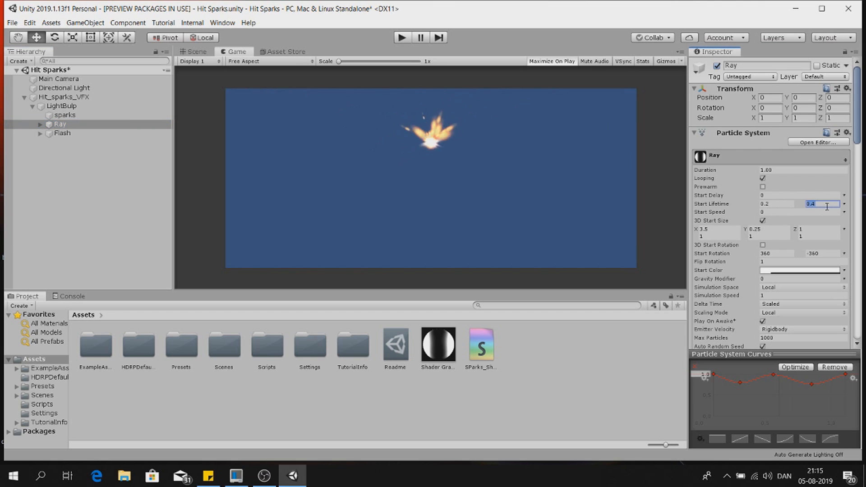
key("BackSpace")
type("3")
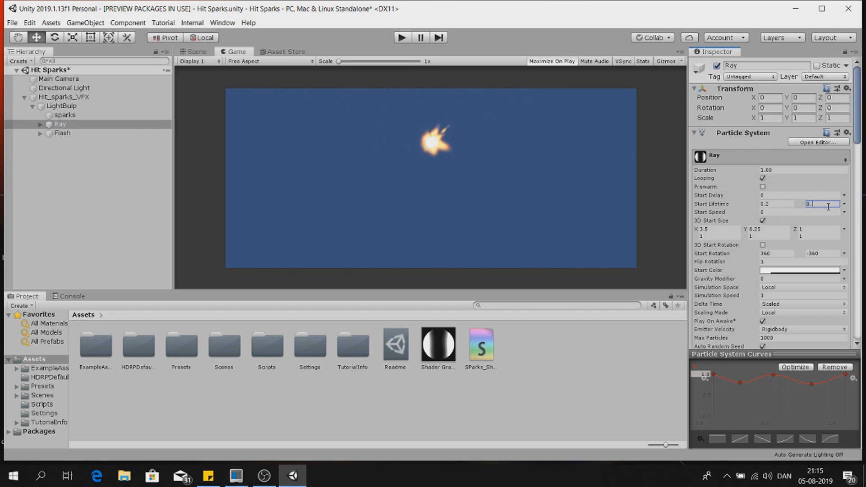